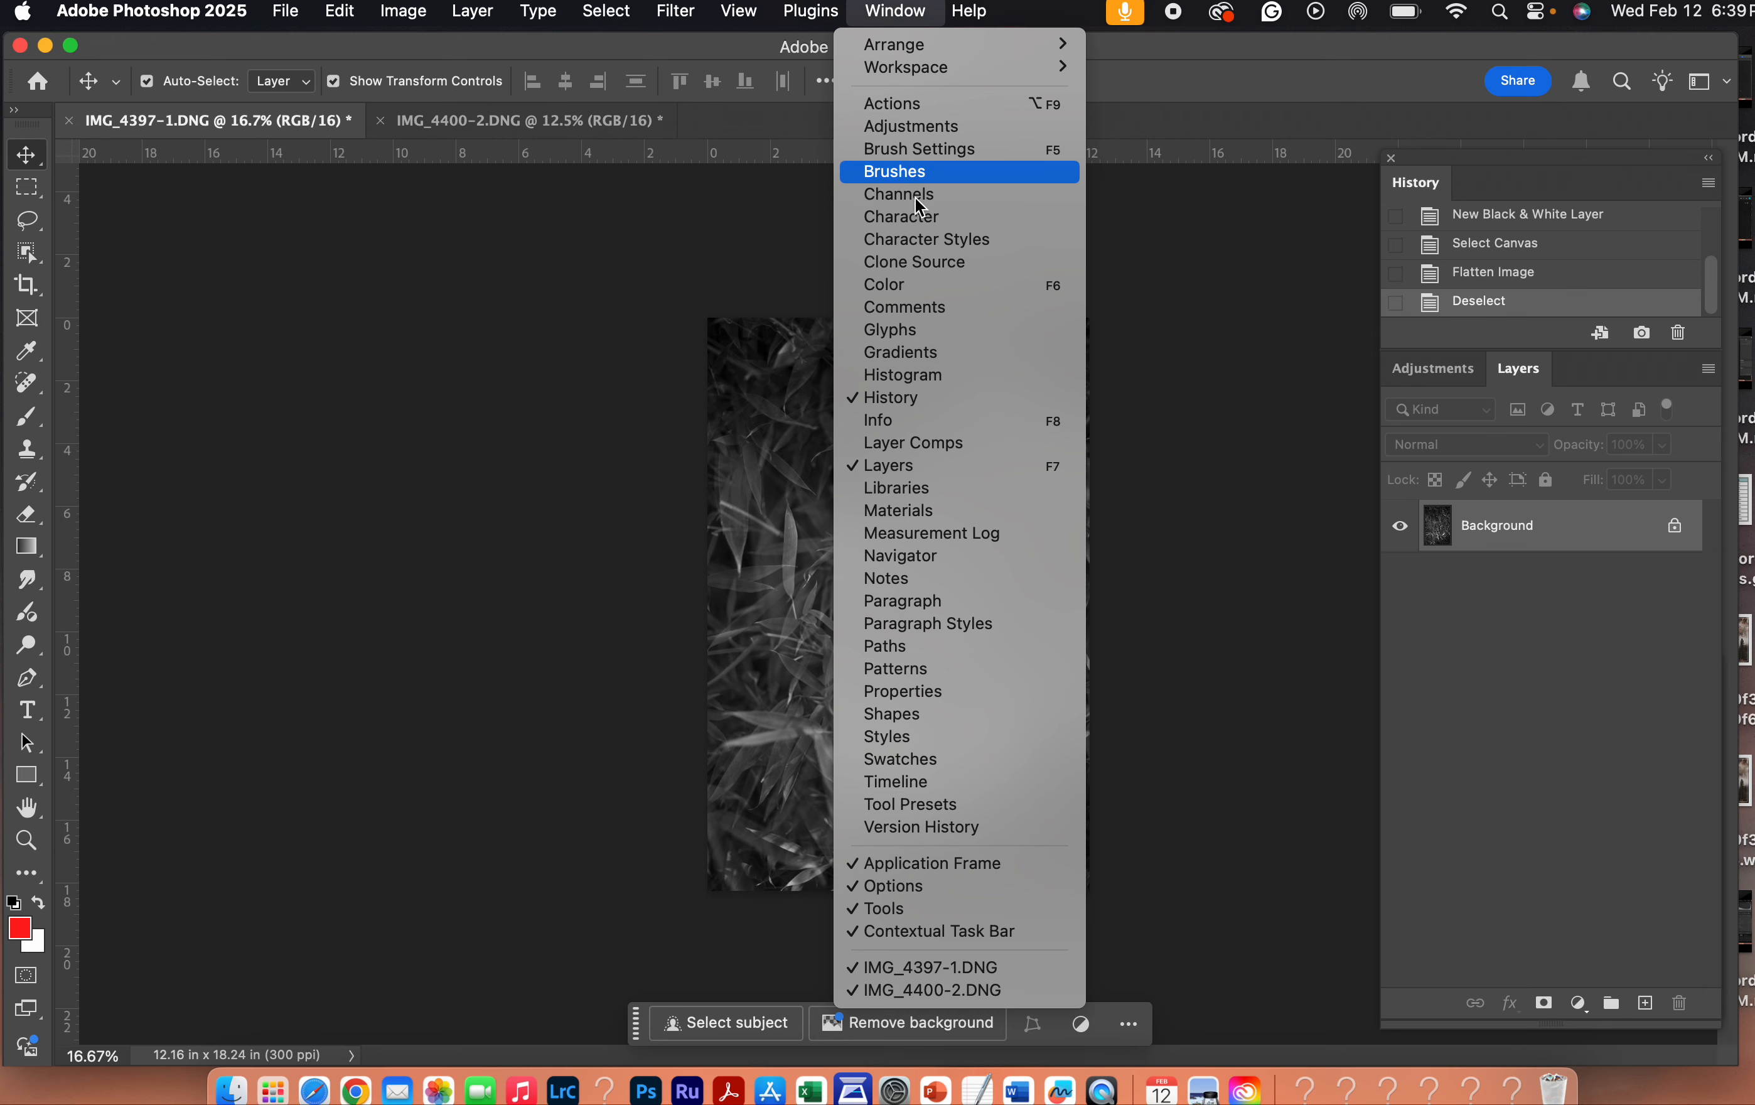
- Hide the History panel and show it again
click(933, 402)
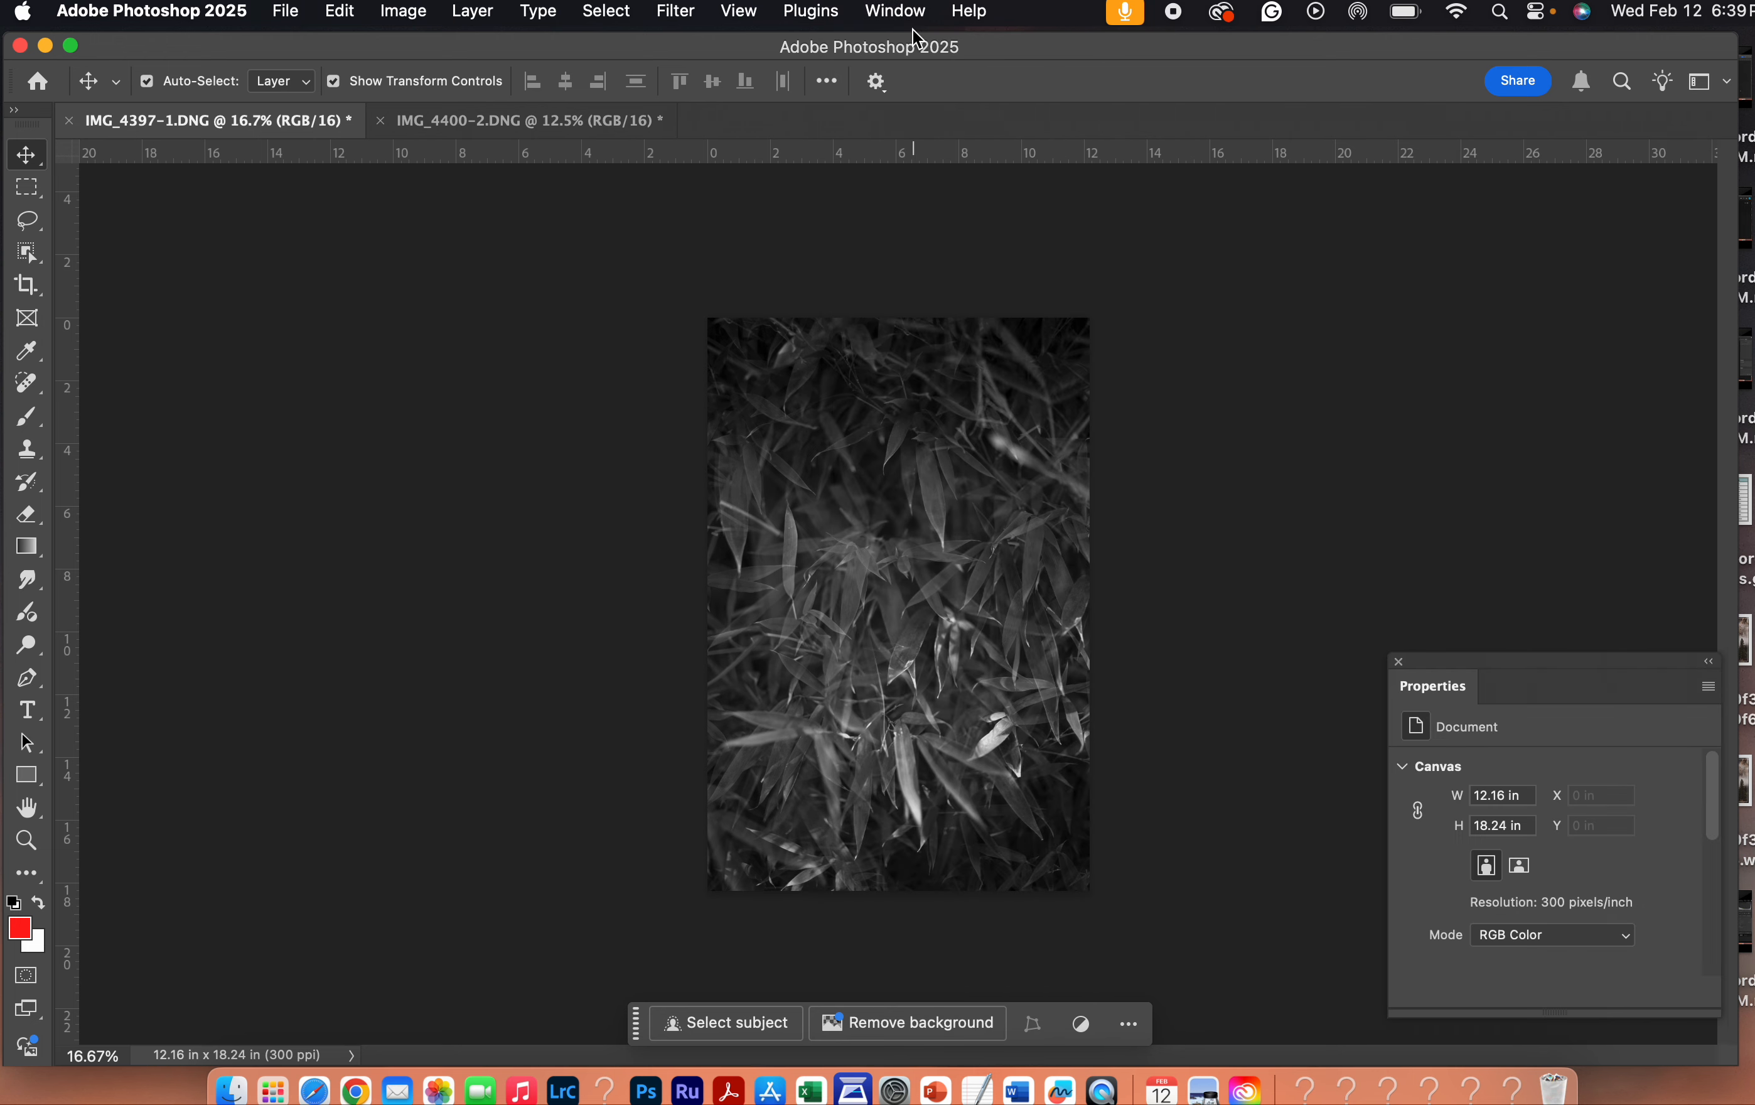
click(903, 6)
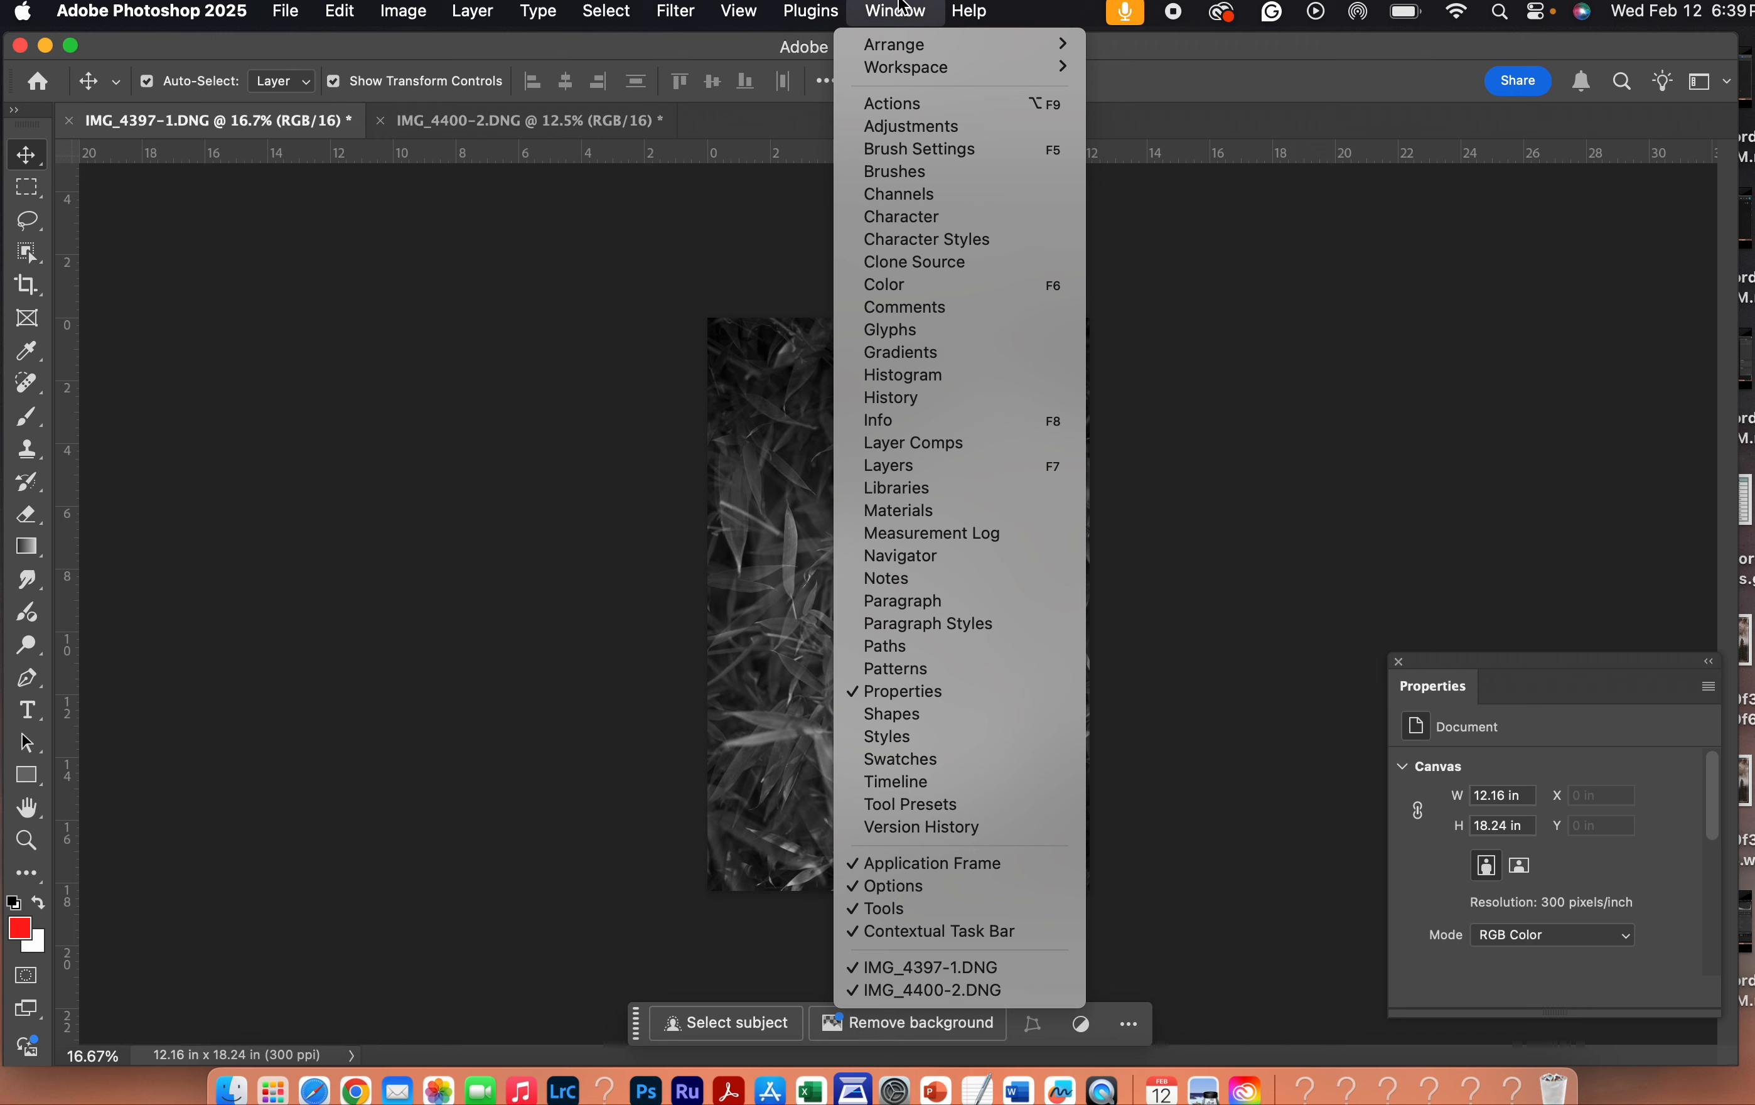
click(914, 396)
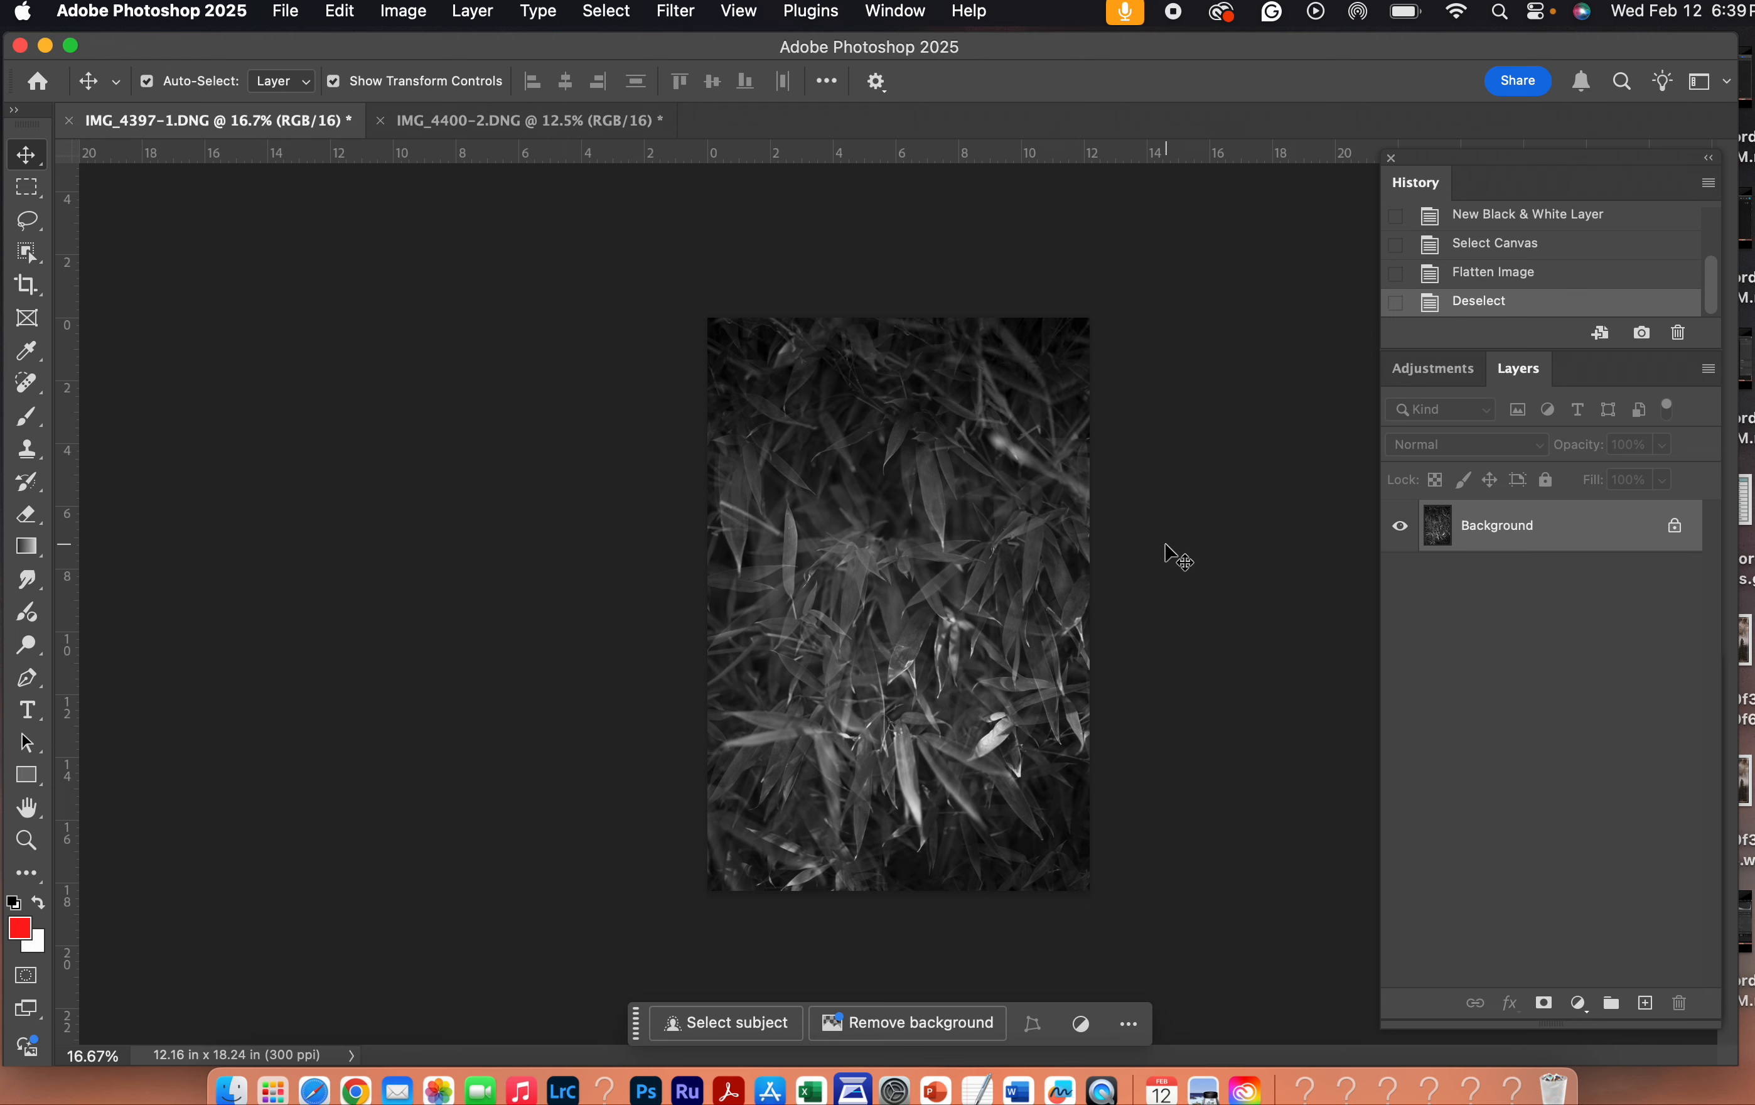
click(894, 10)
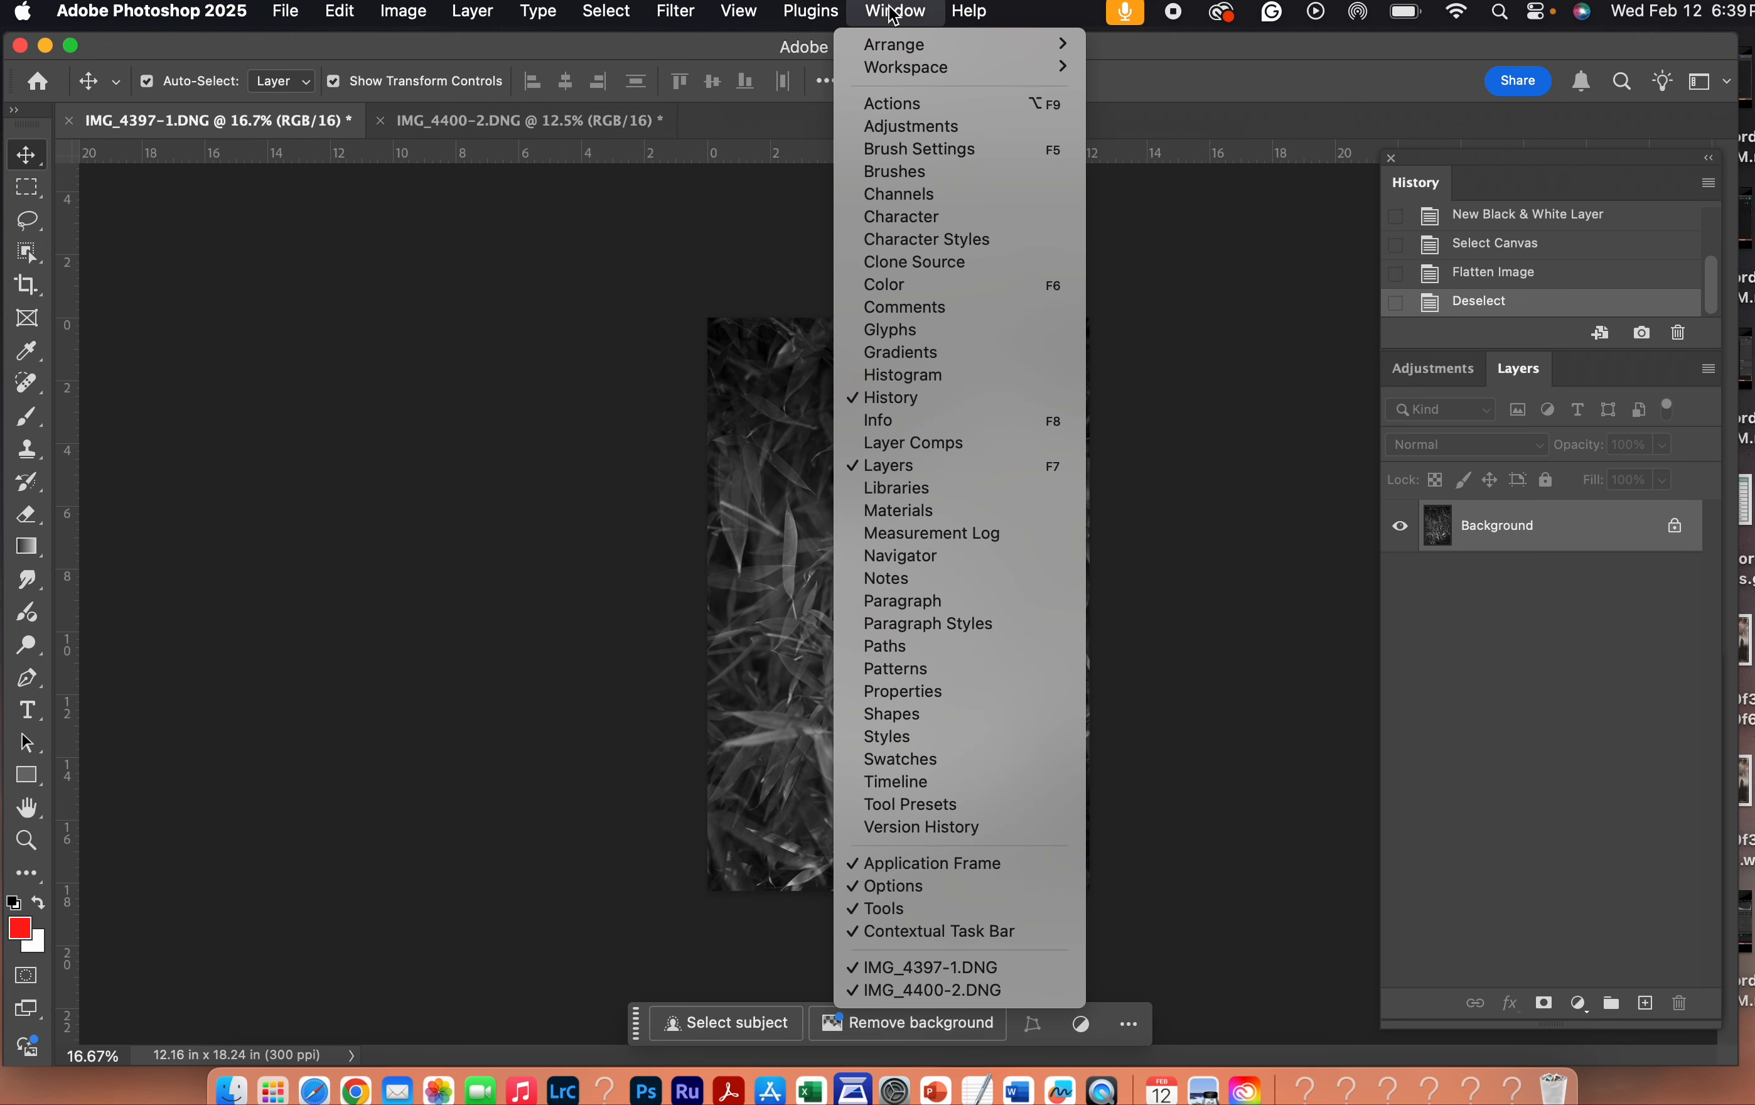
click(892, 15)
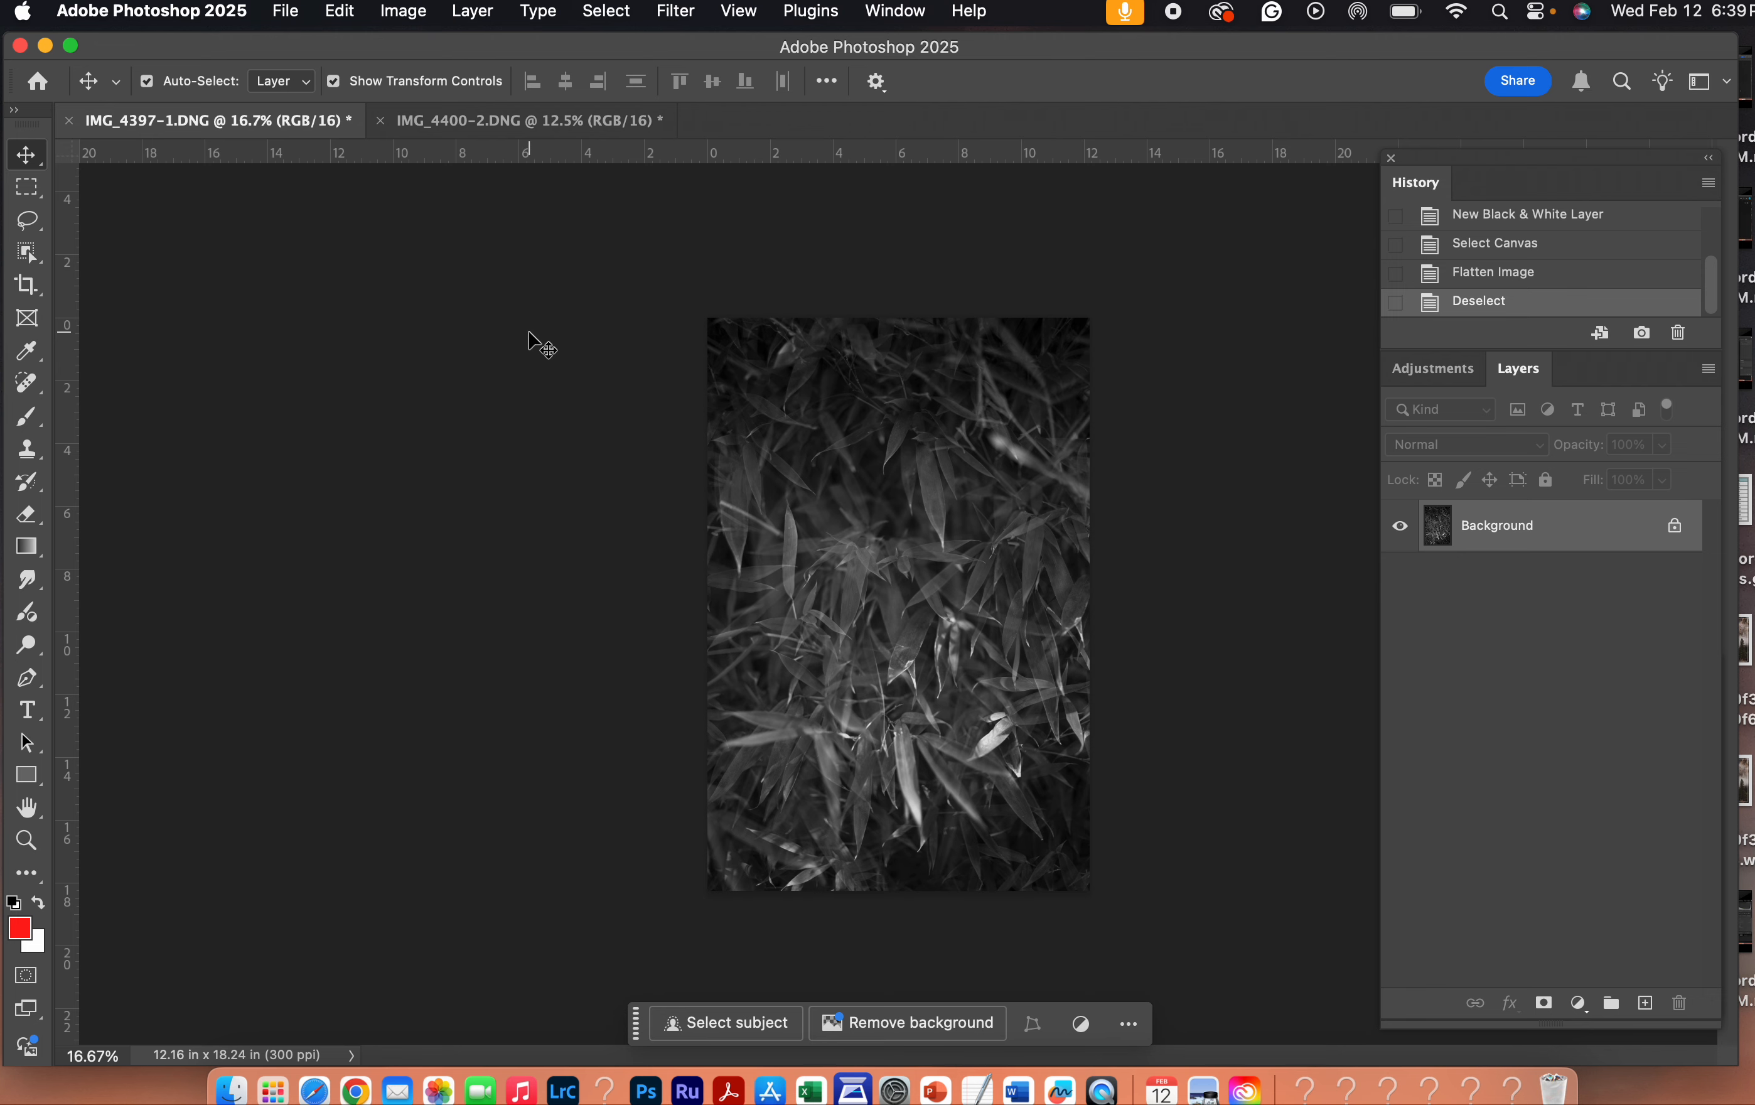
- Compare the two open photos, IMG_4397-1.DNG and IMG_4400-2.DNG, ending on IMG_4397-1.DNG
click(467, 110)
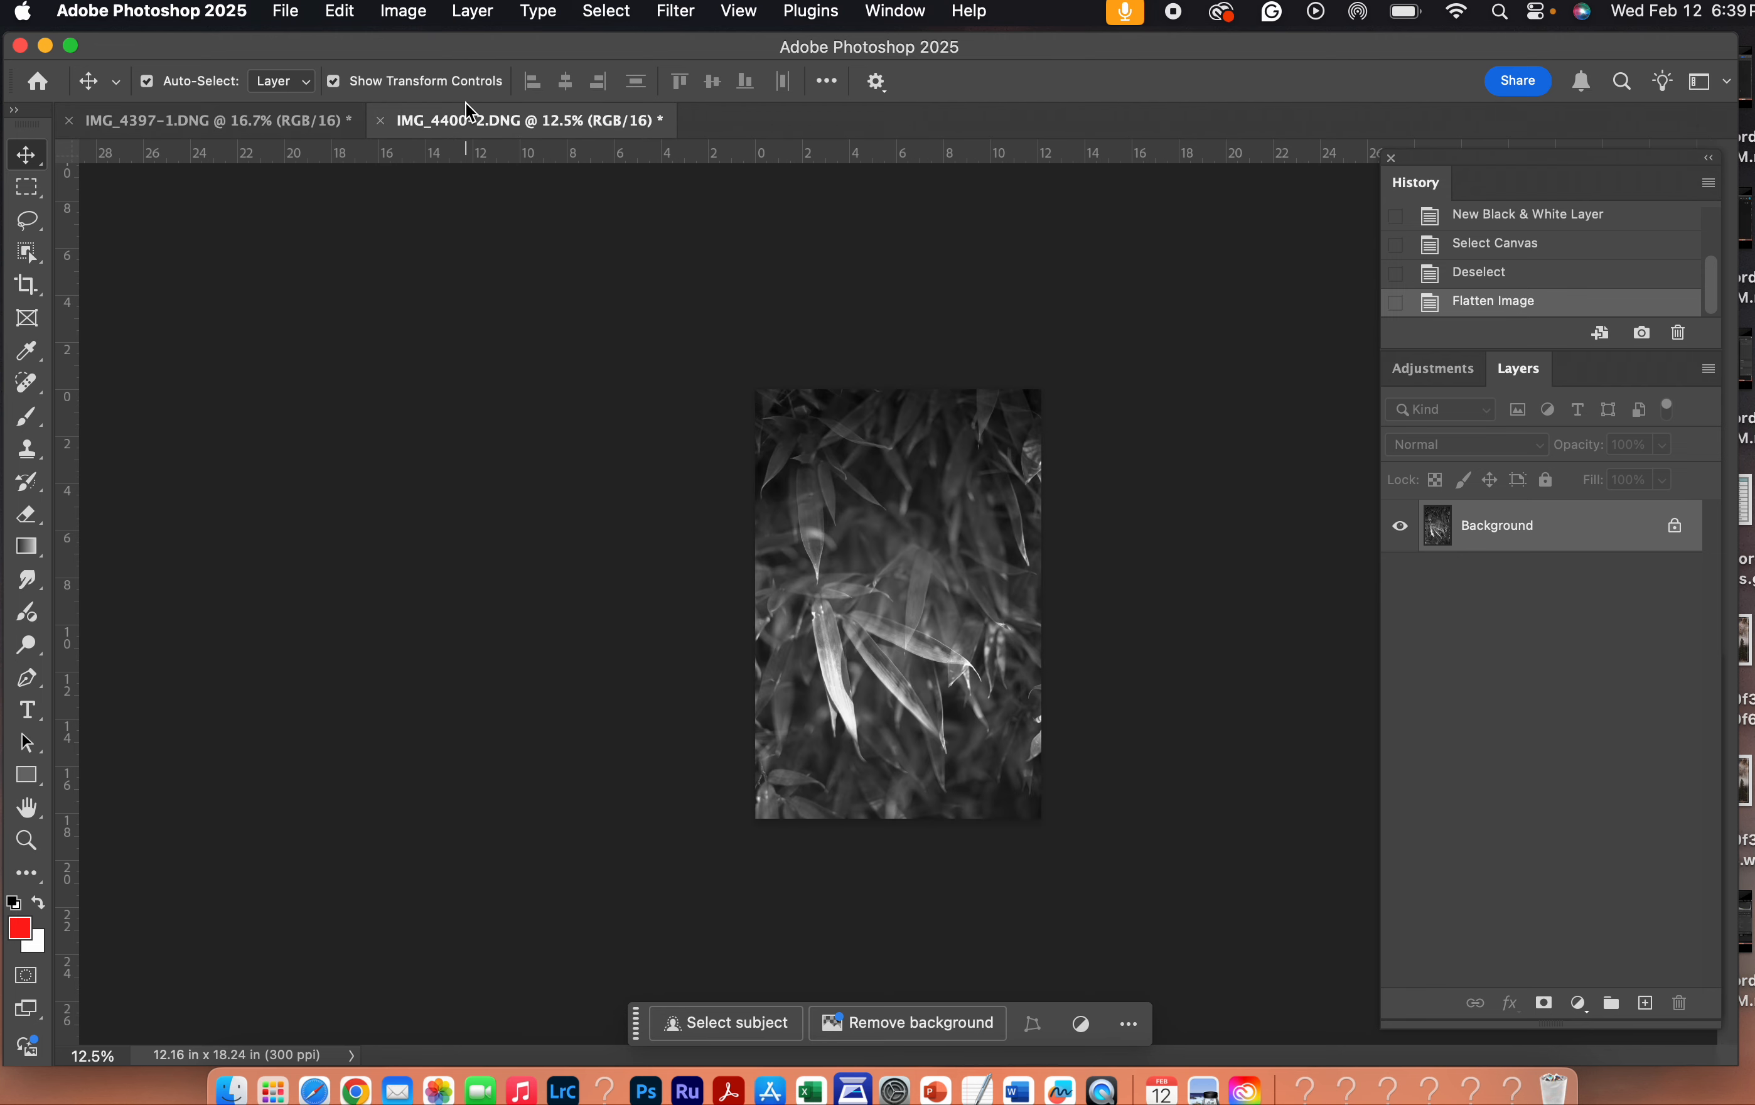
click(278, 130)
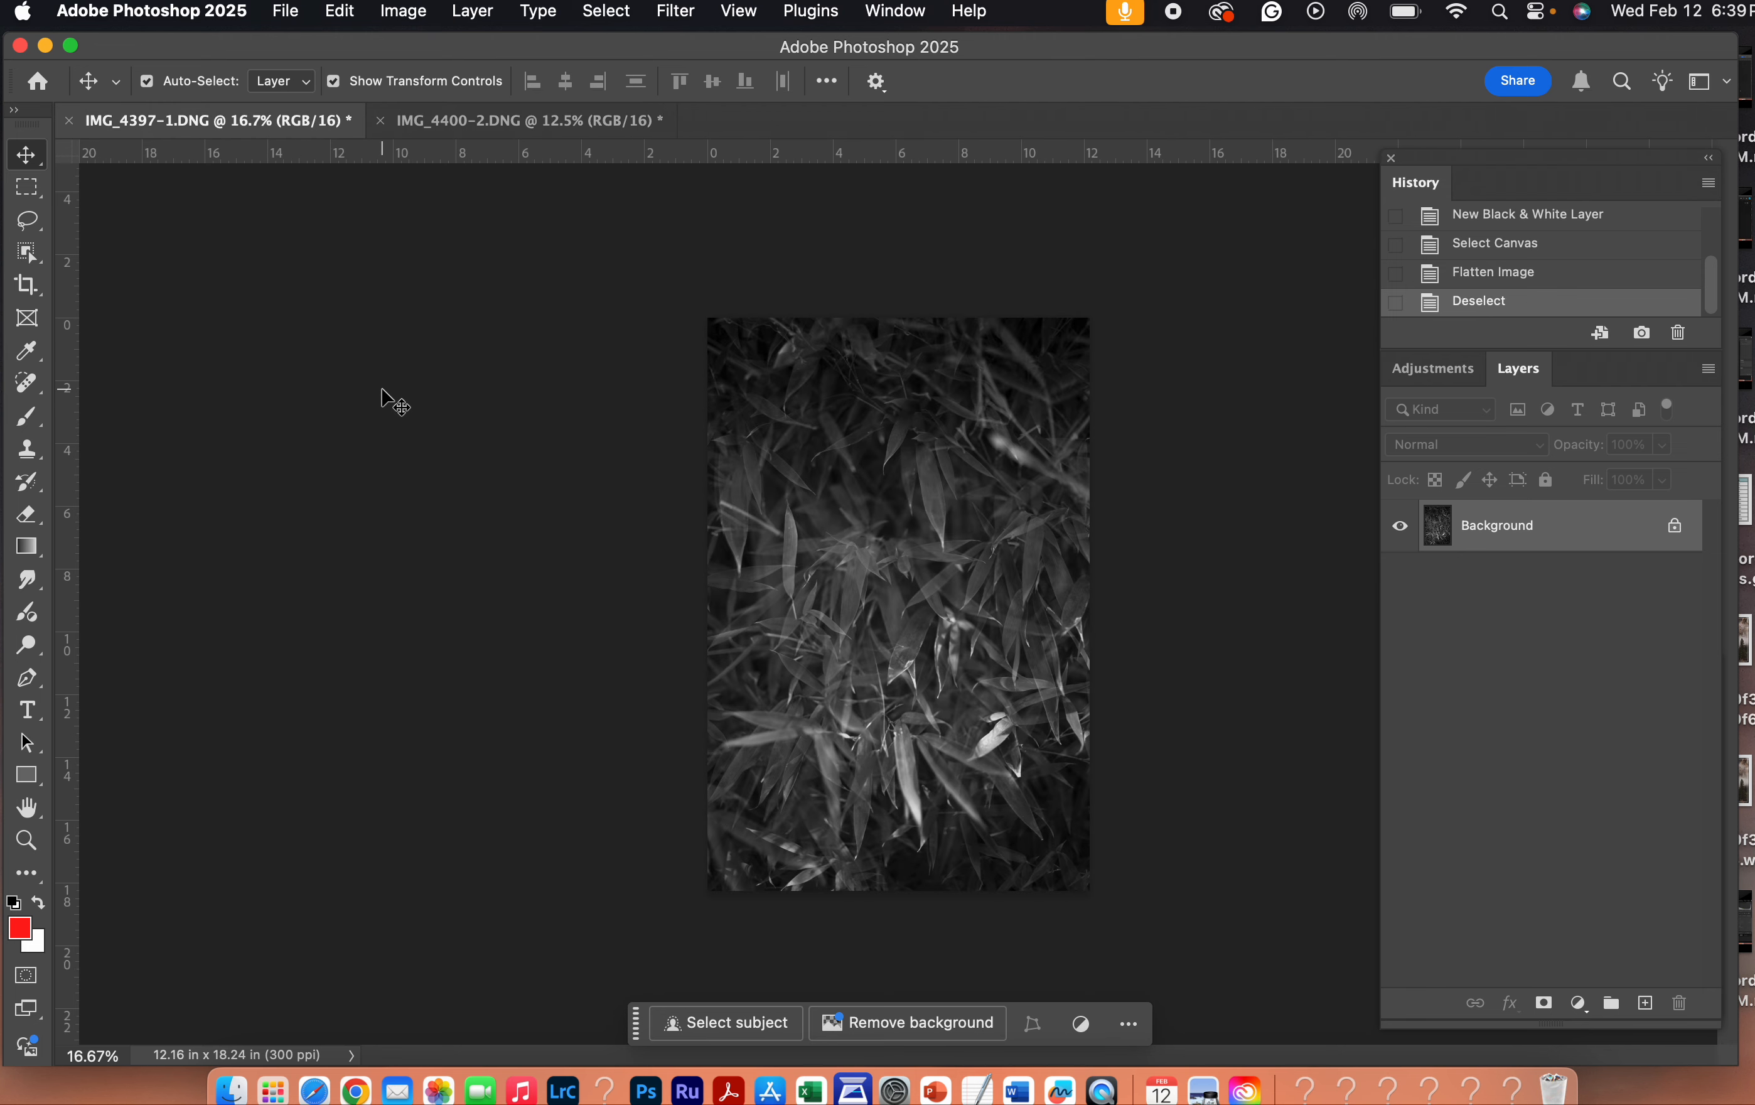
click(530, 124)
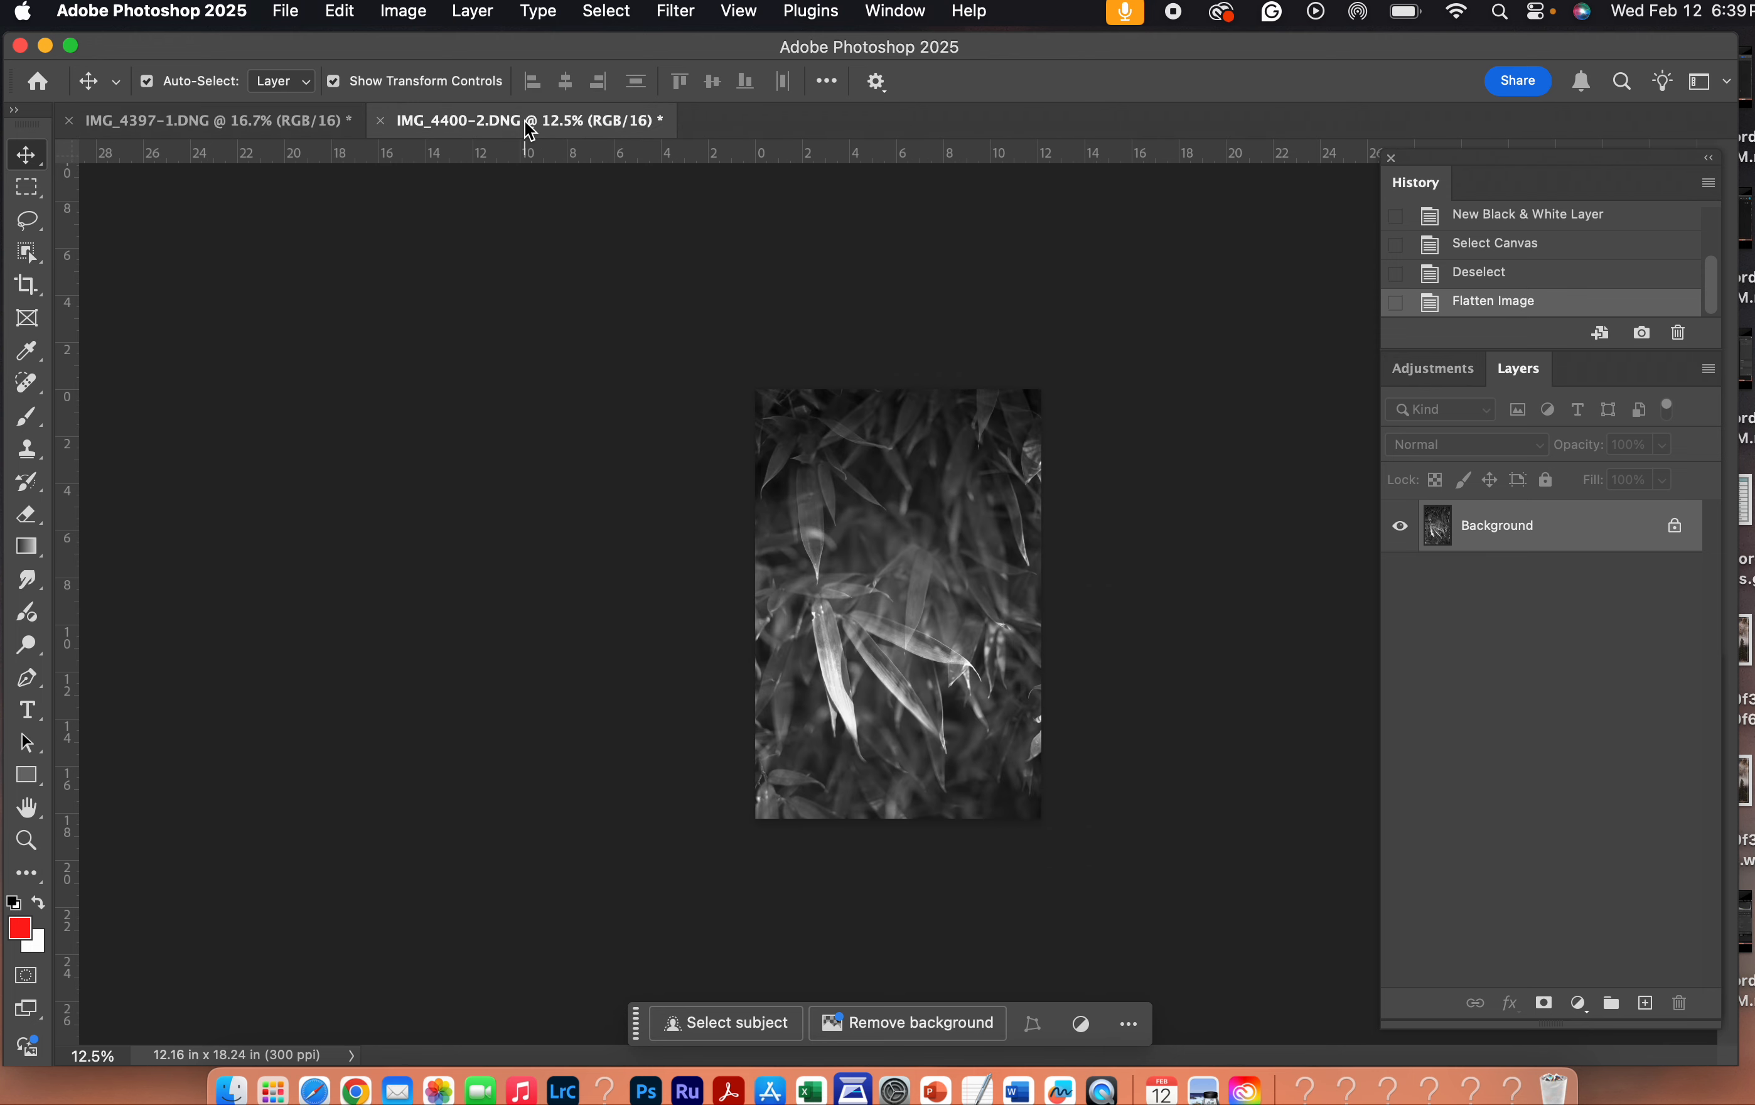
click(290, 134)
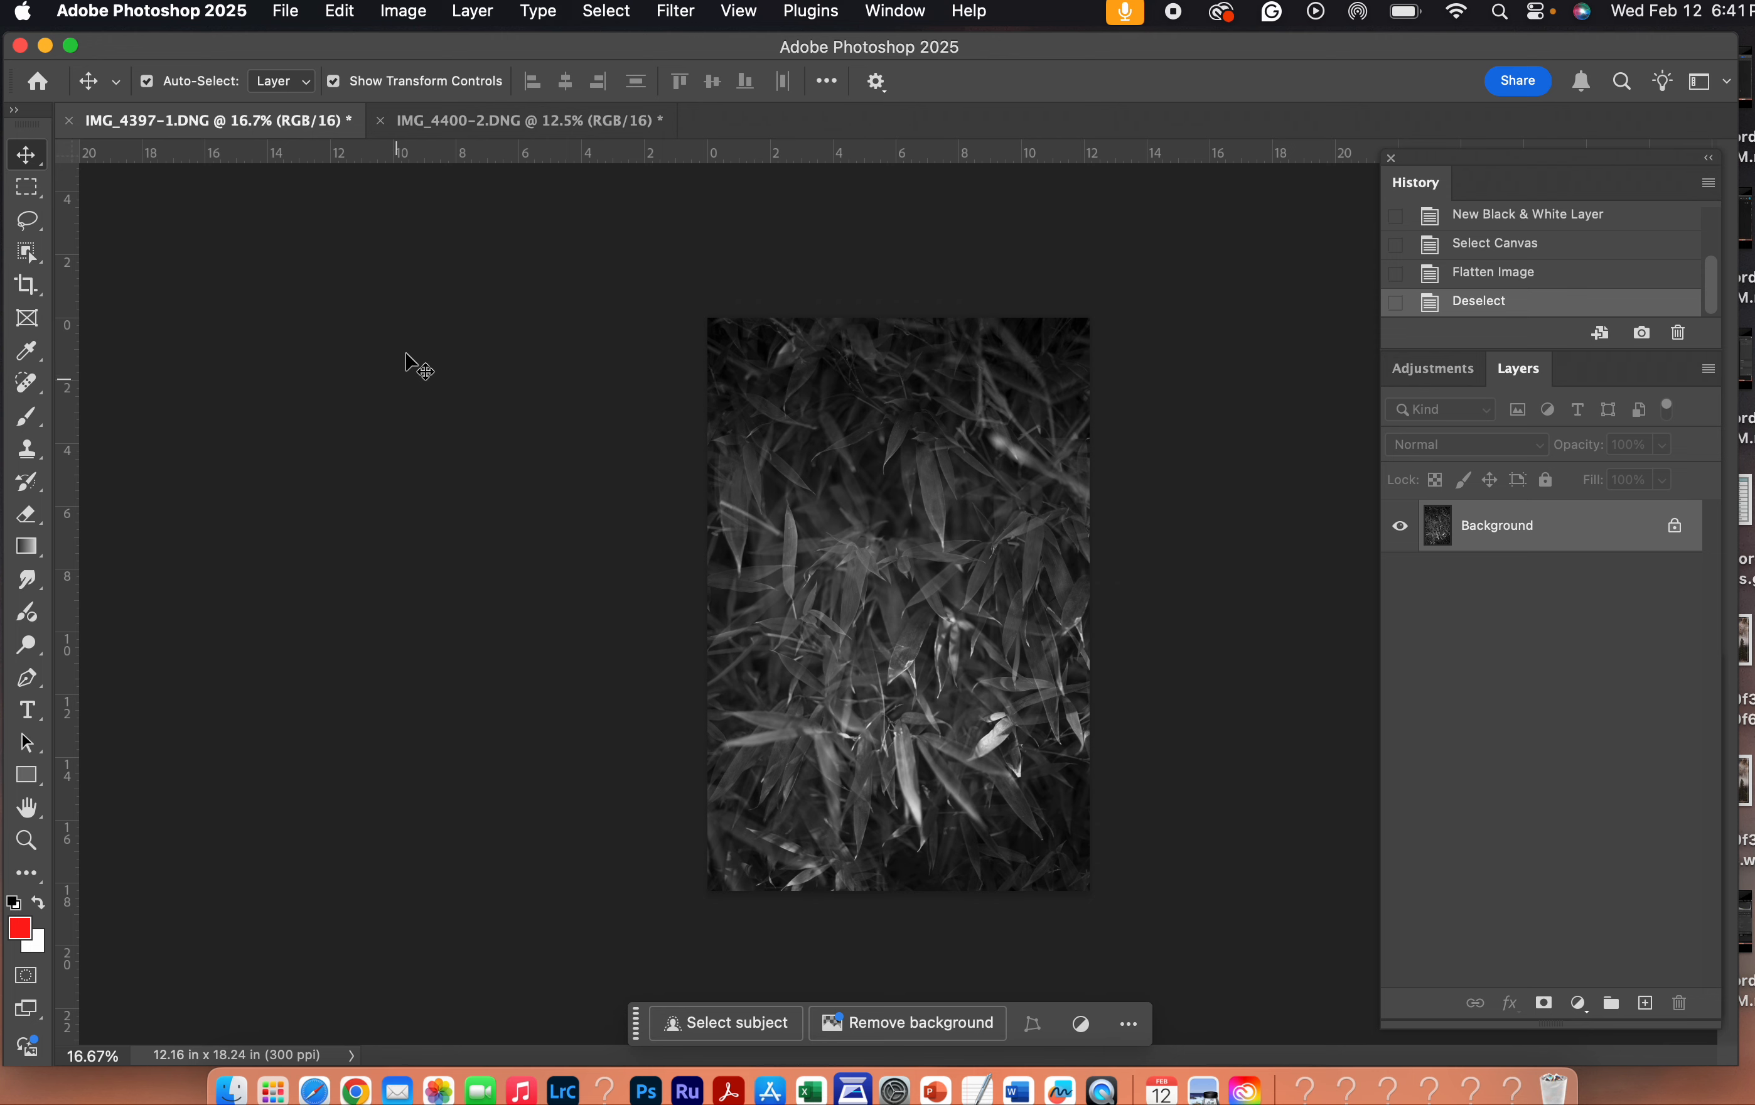
- Start a new document named Diptych 1, 11 by 8.5 inches in landscape orientation
click(289, 10)
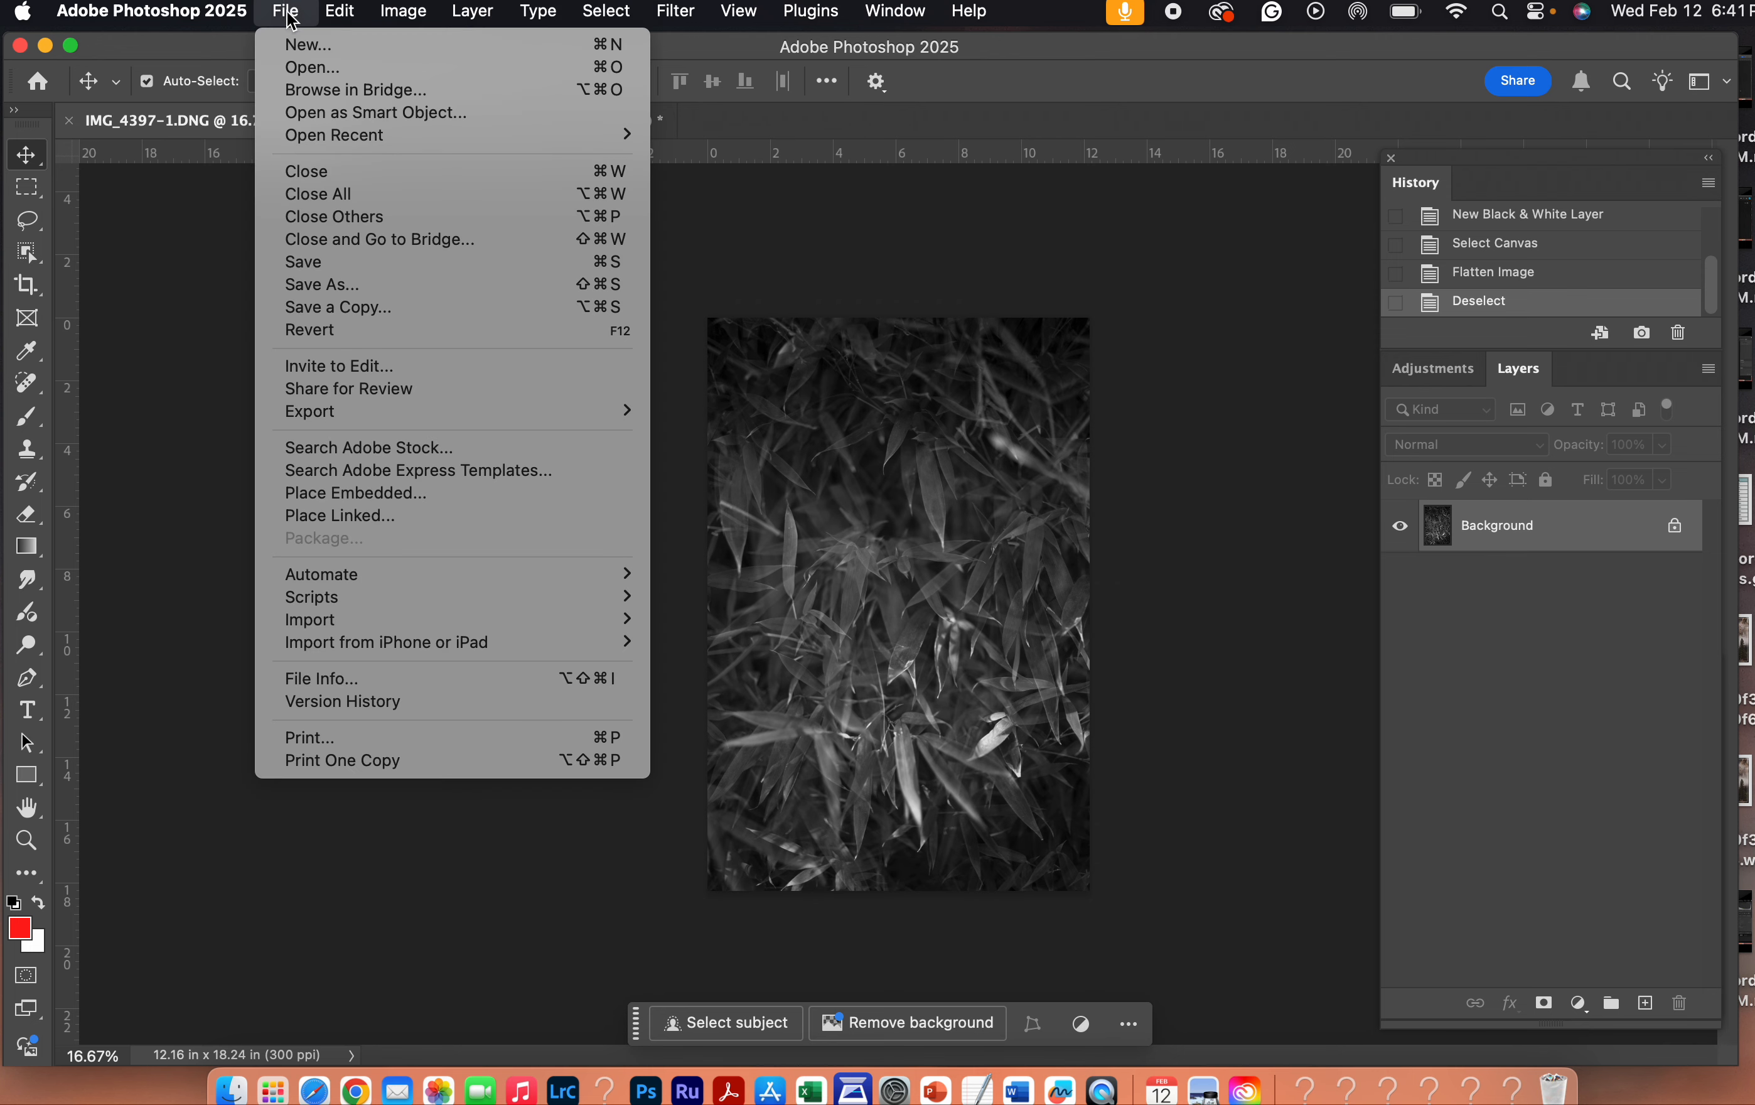
click(295, 47)
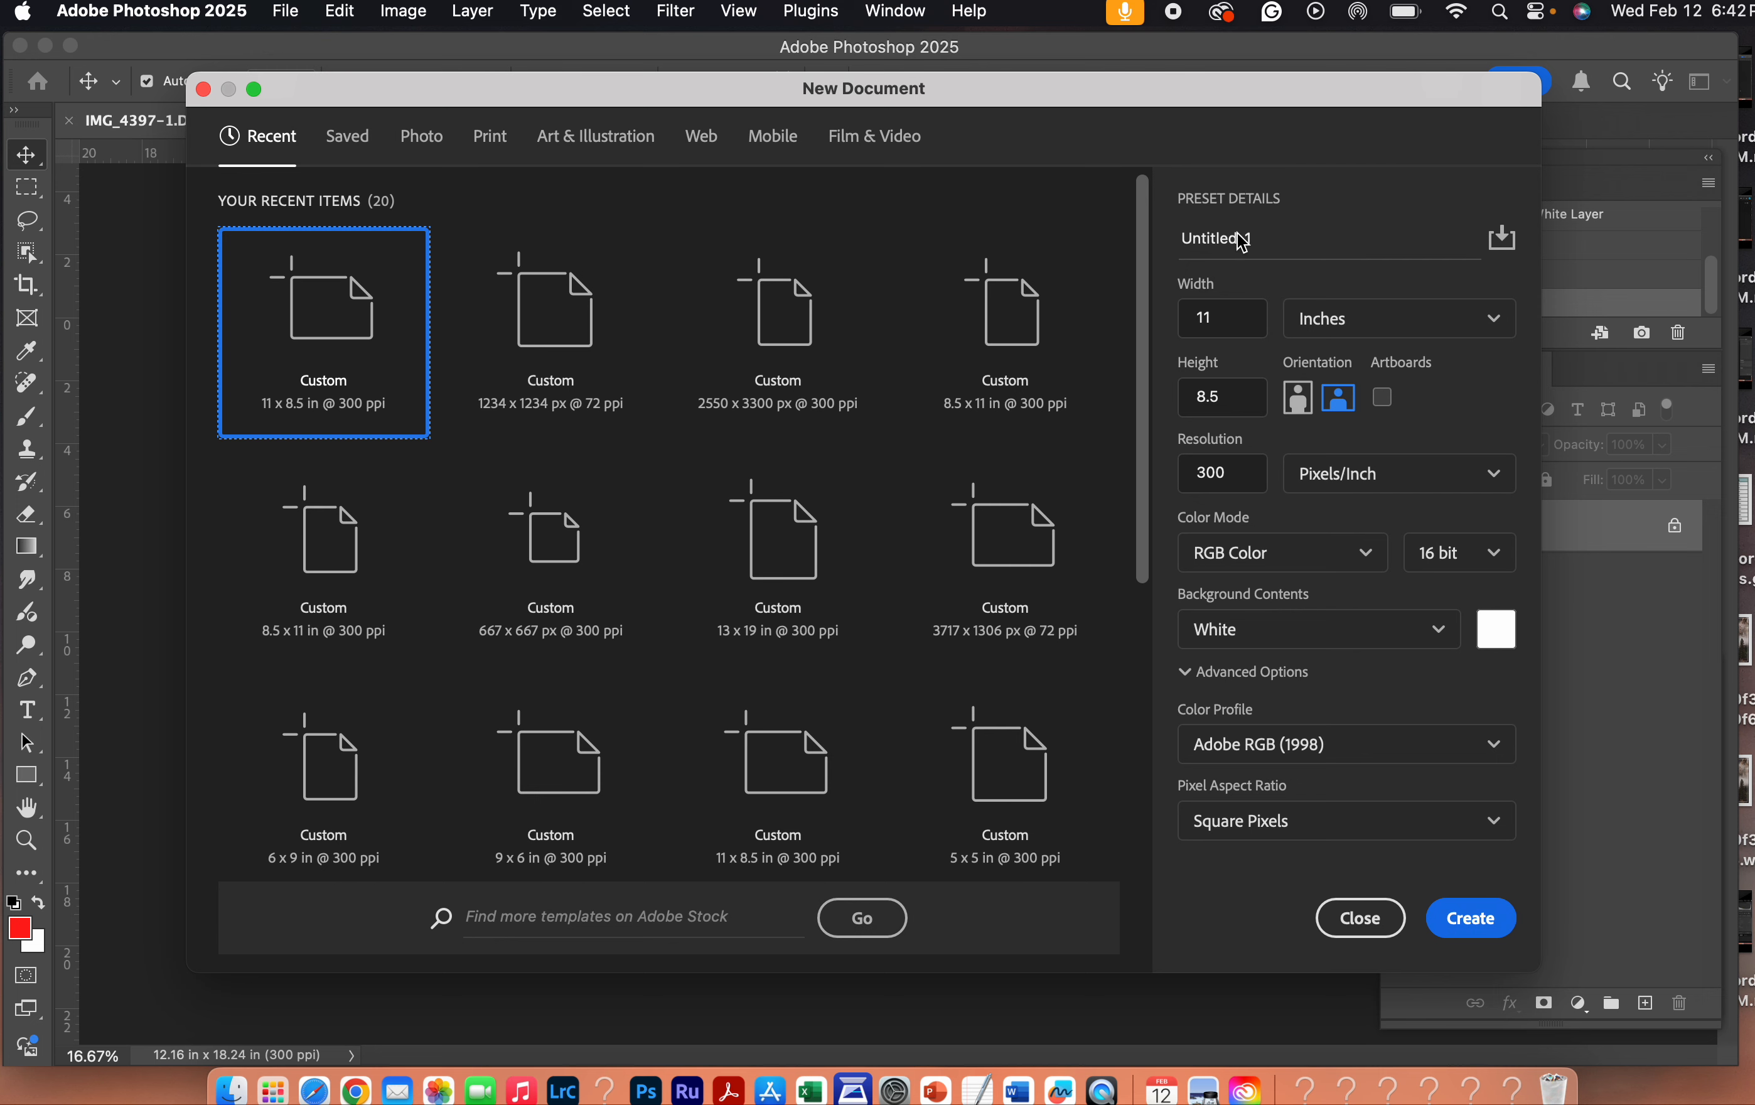
click(1331, 241)
text(Diptych 1)
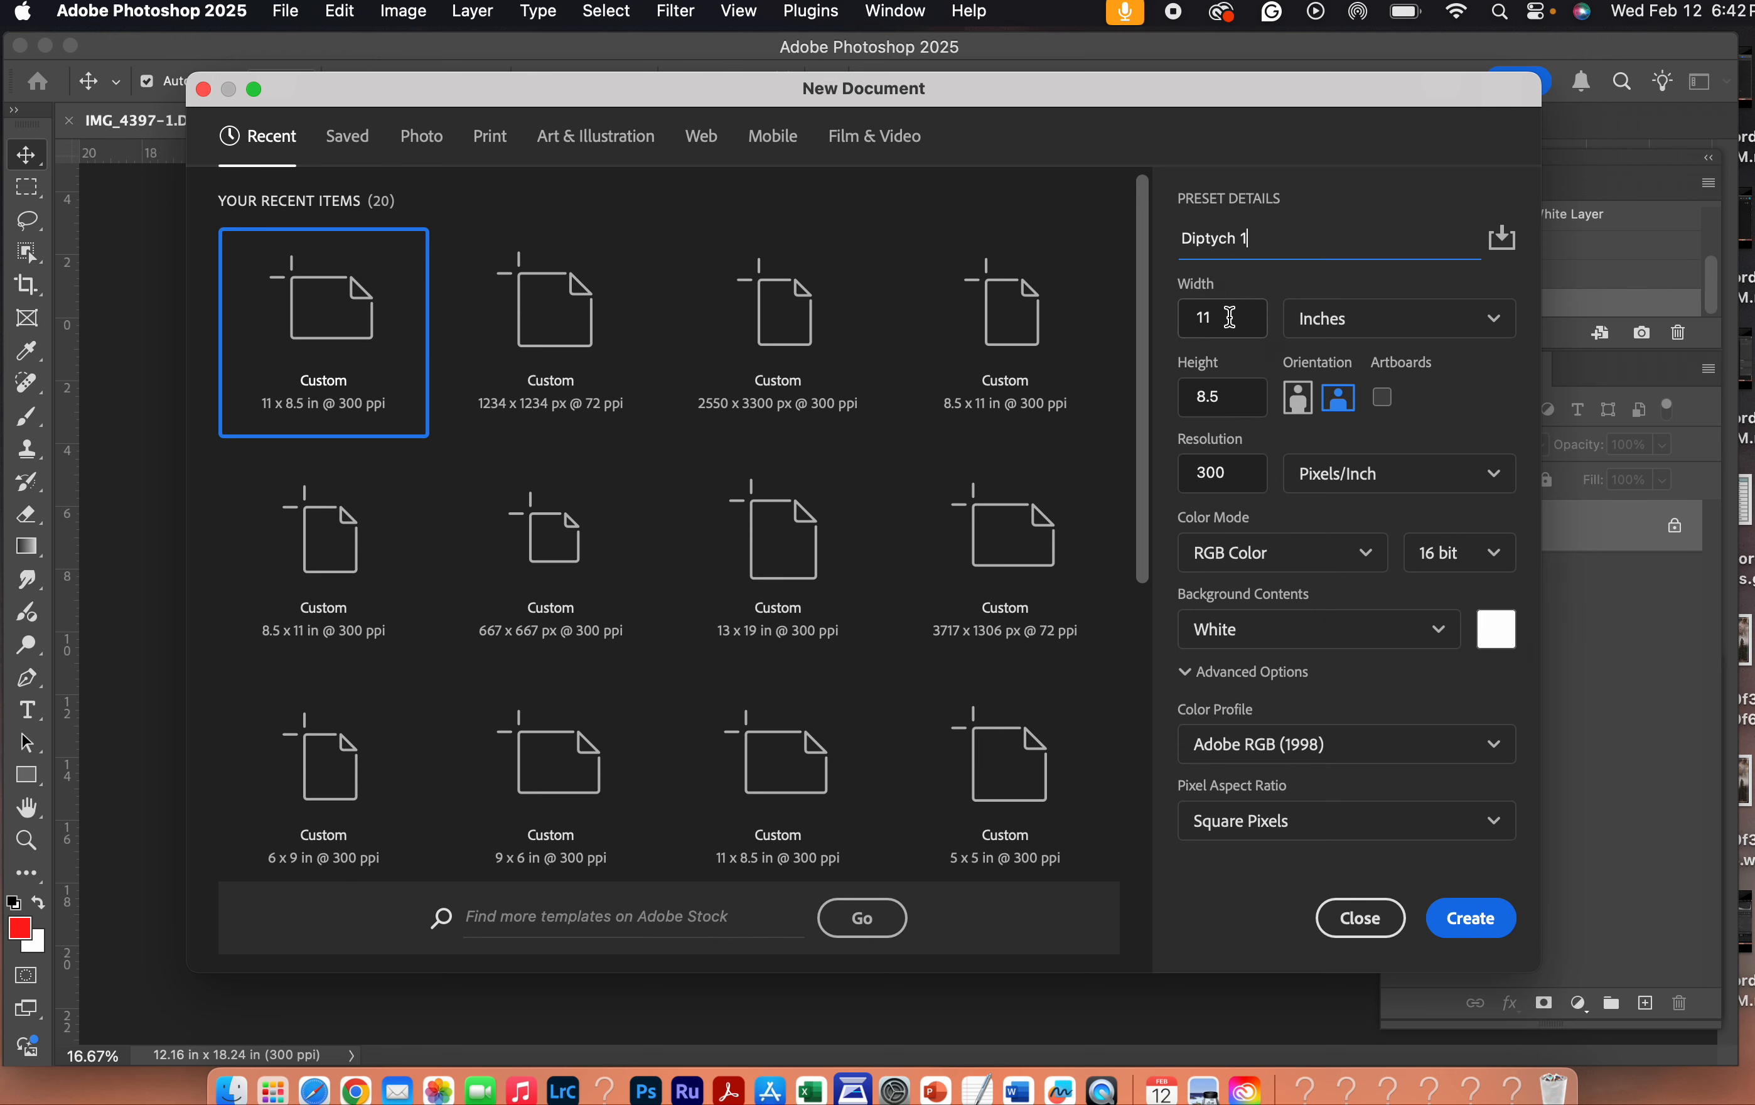
click(1353, 321)
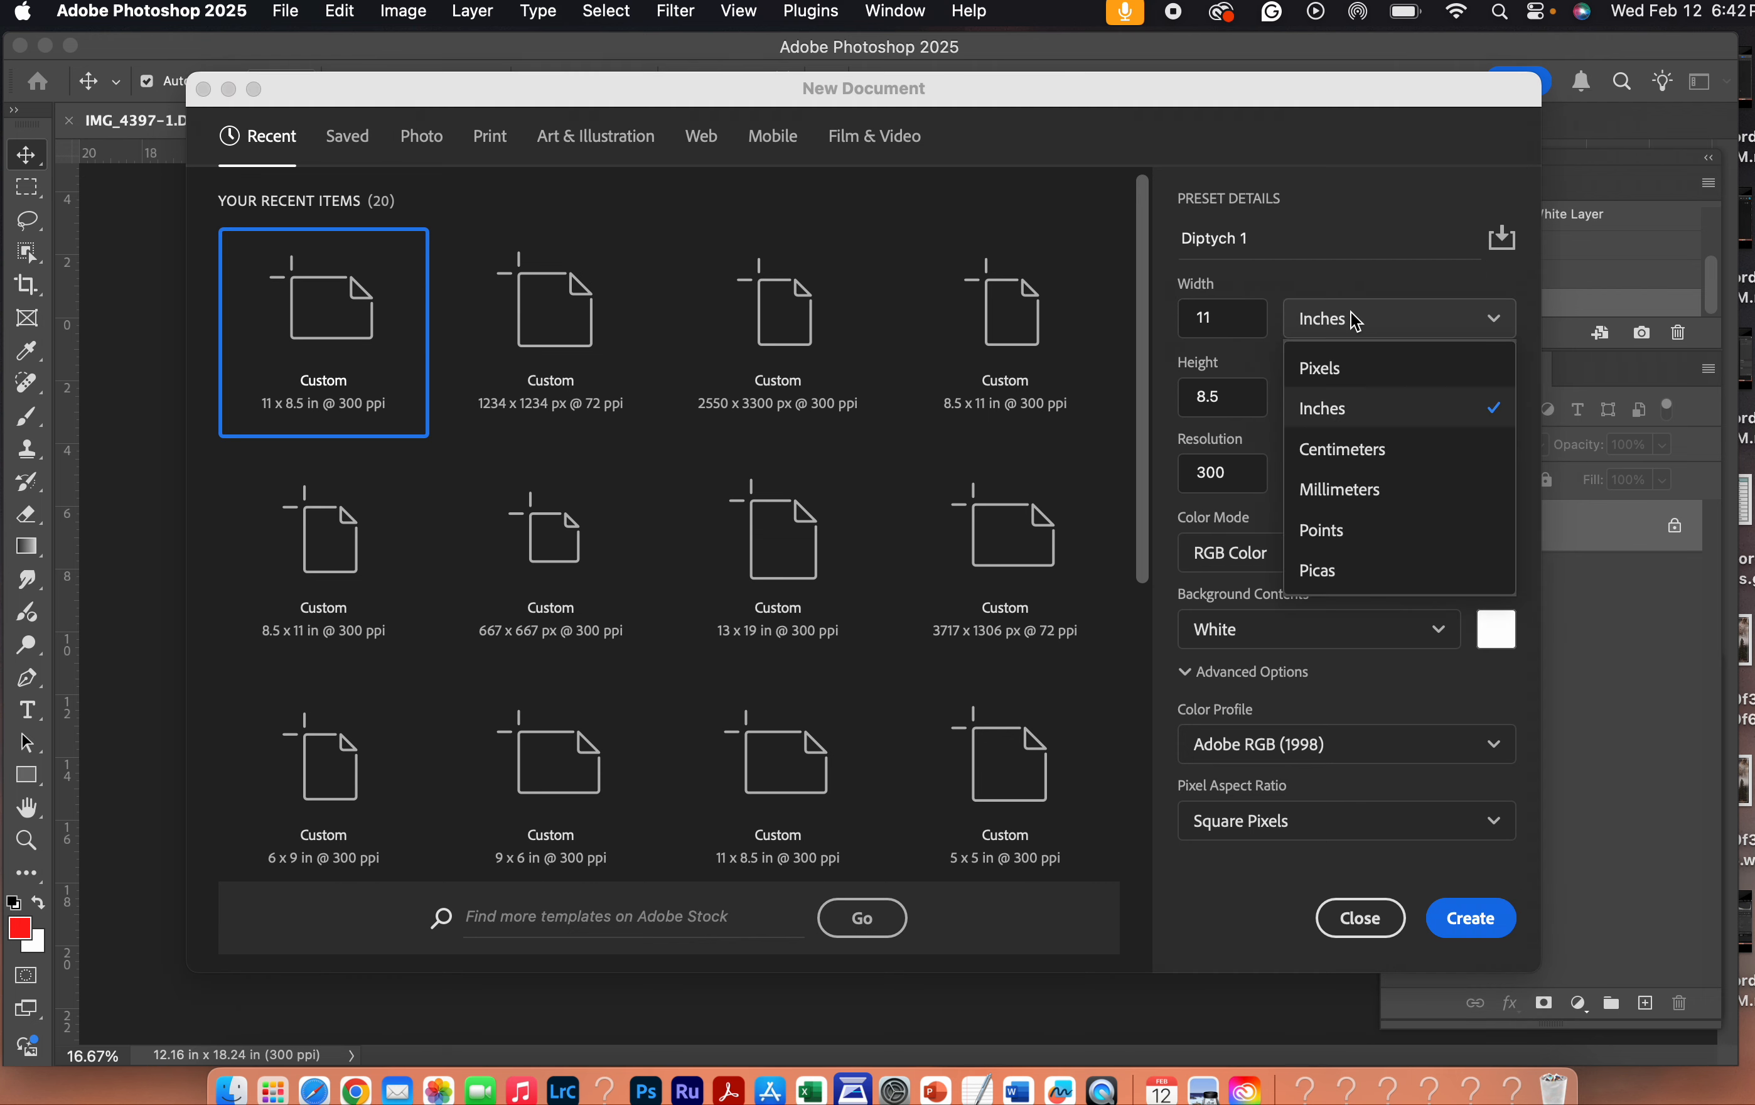
click(1372, 416)
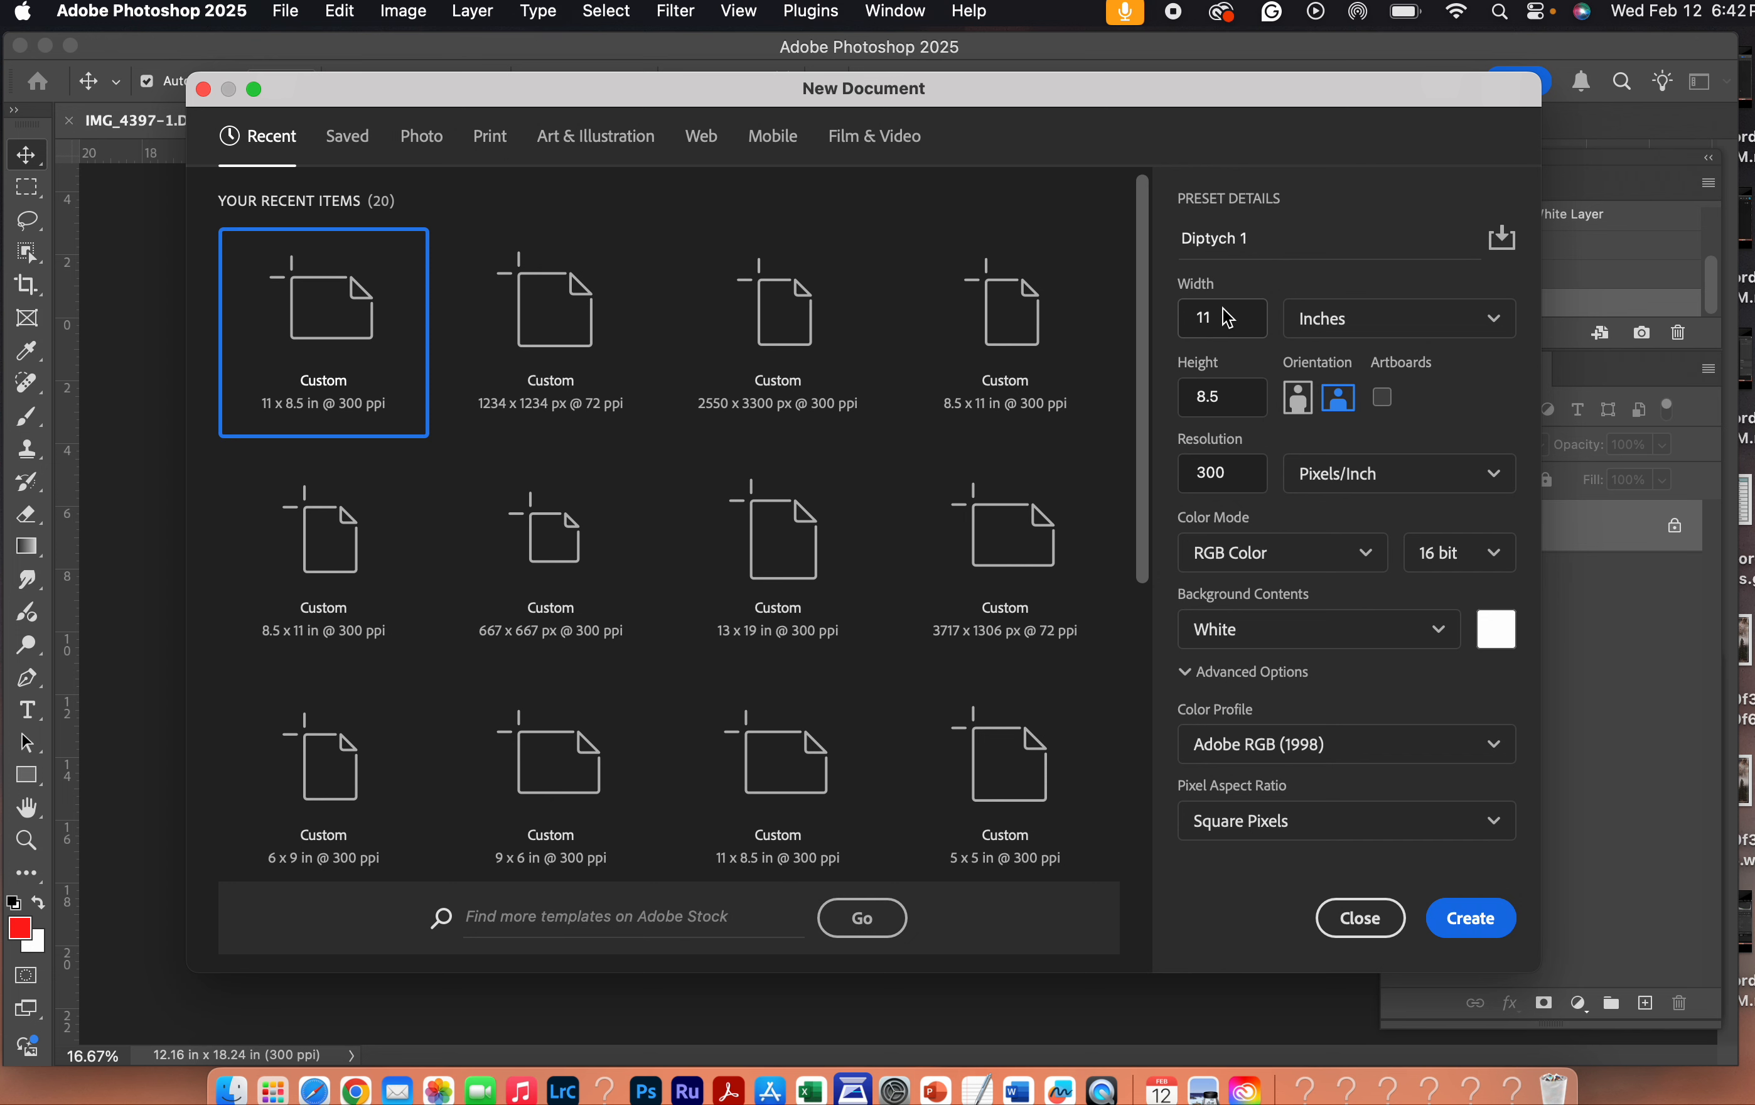
- Create the document at 300 pixels/inch with 16 bit RGB color, white background contents and the Adobe RGB (1998) color profile
click(1251, 468)
click(1493, 562)
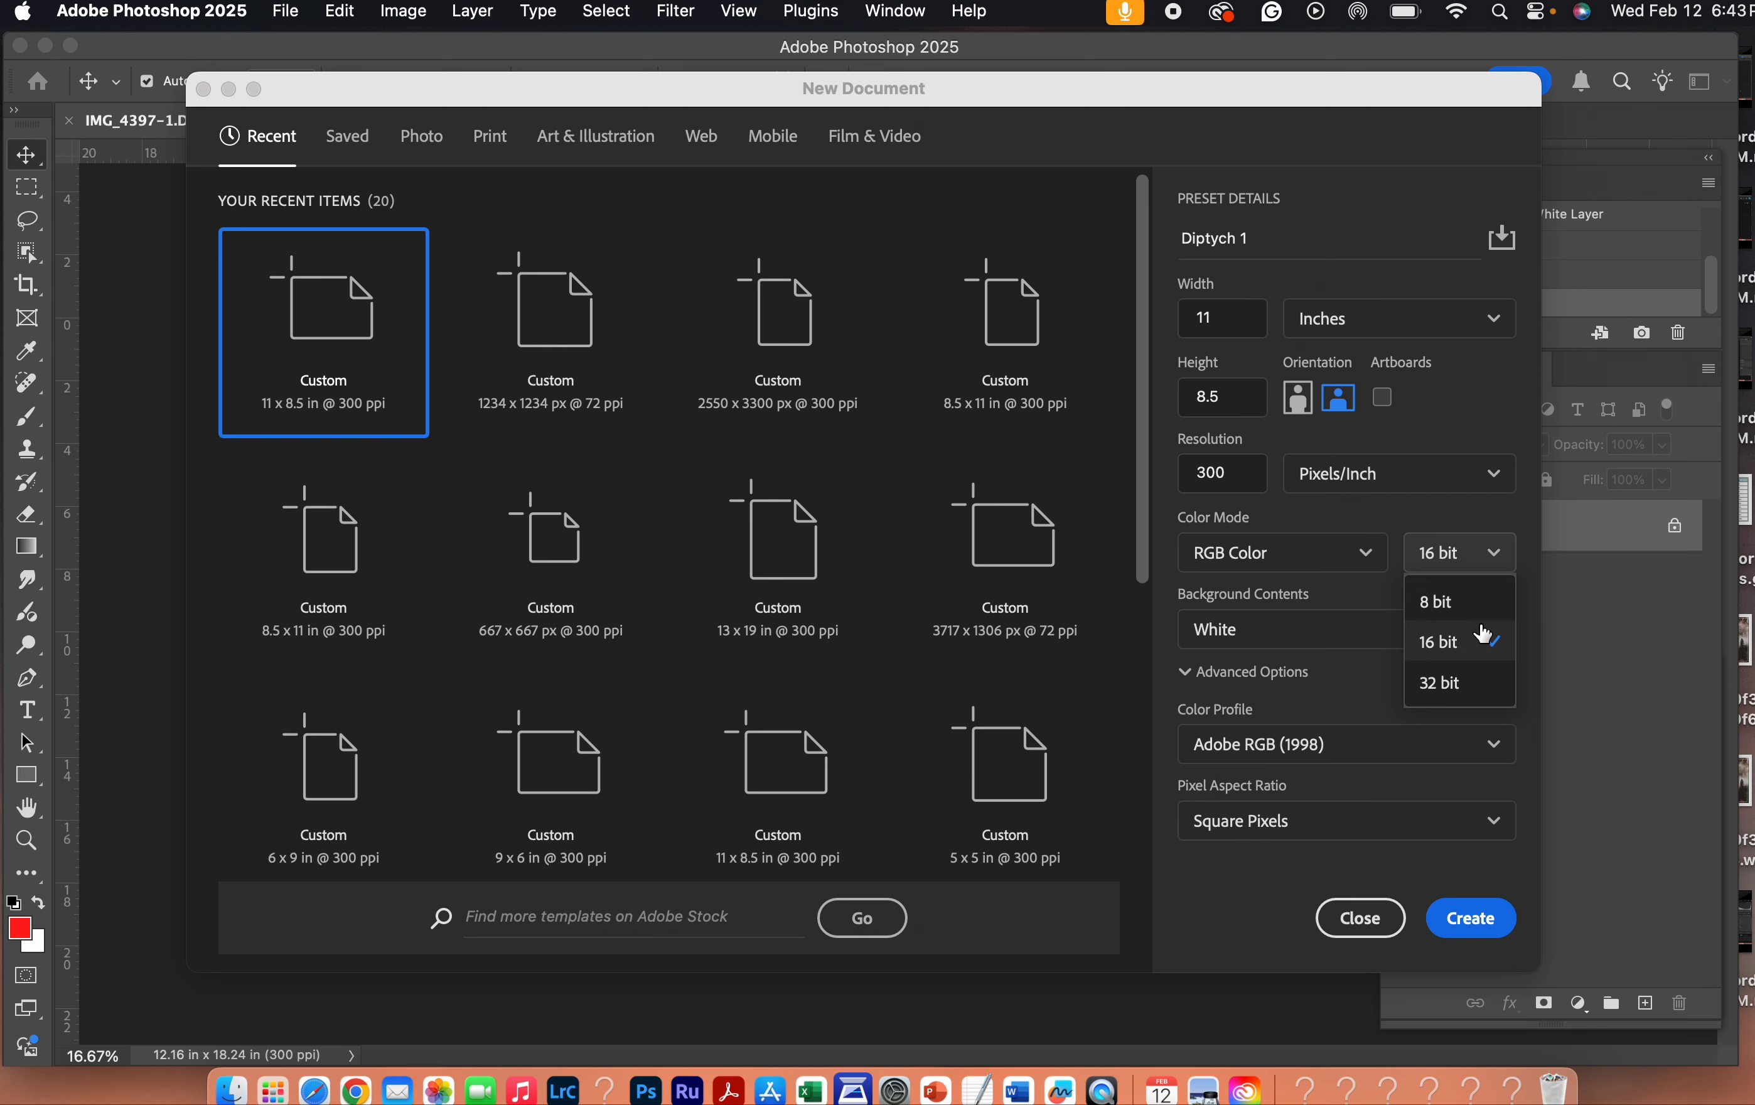
click(1483, 641)
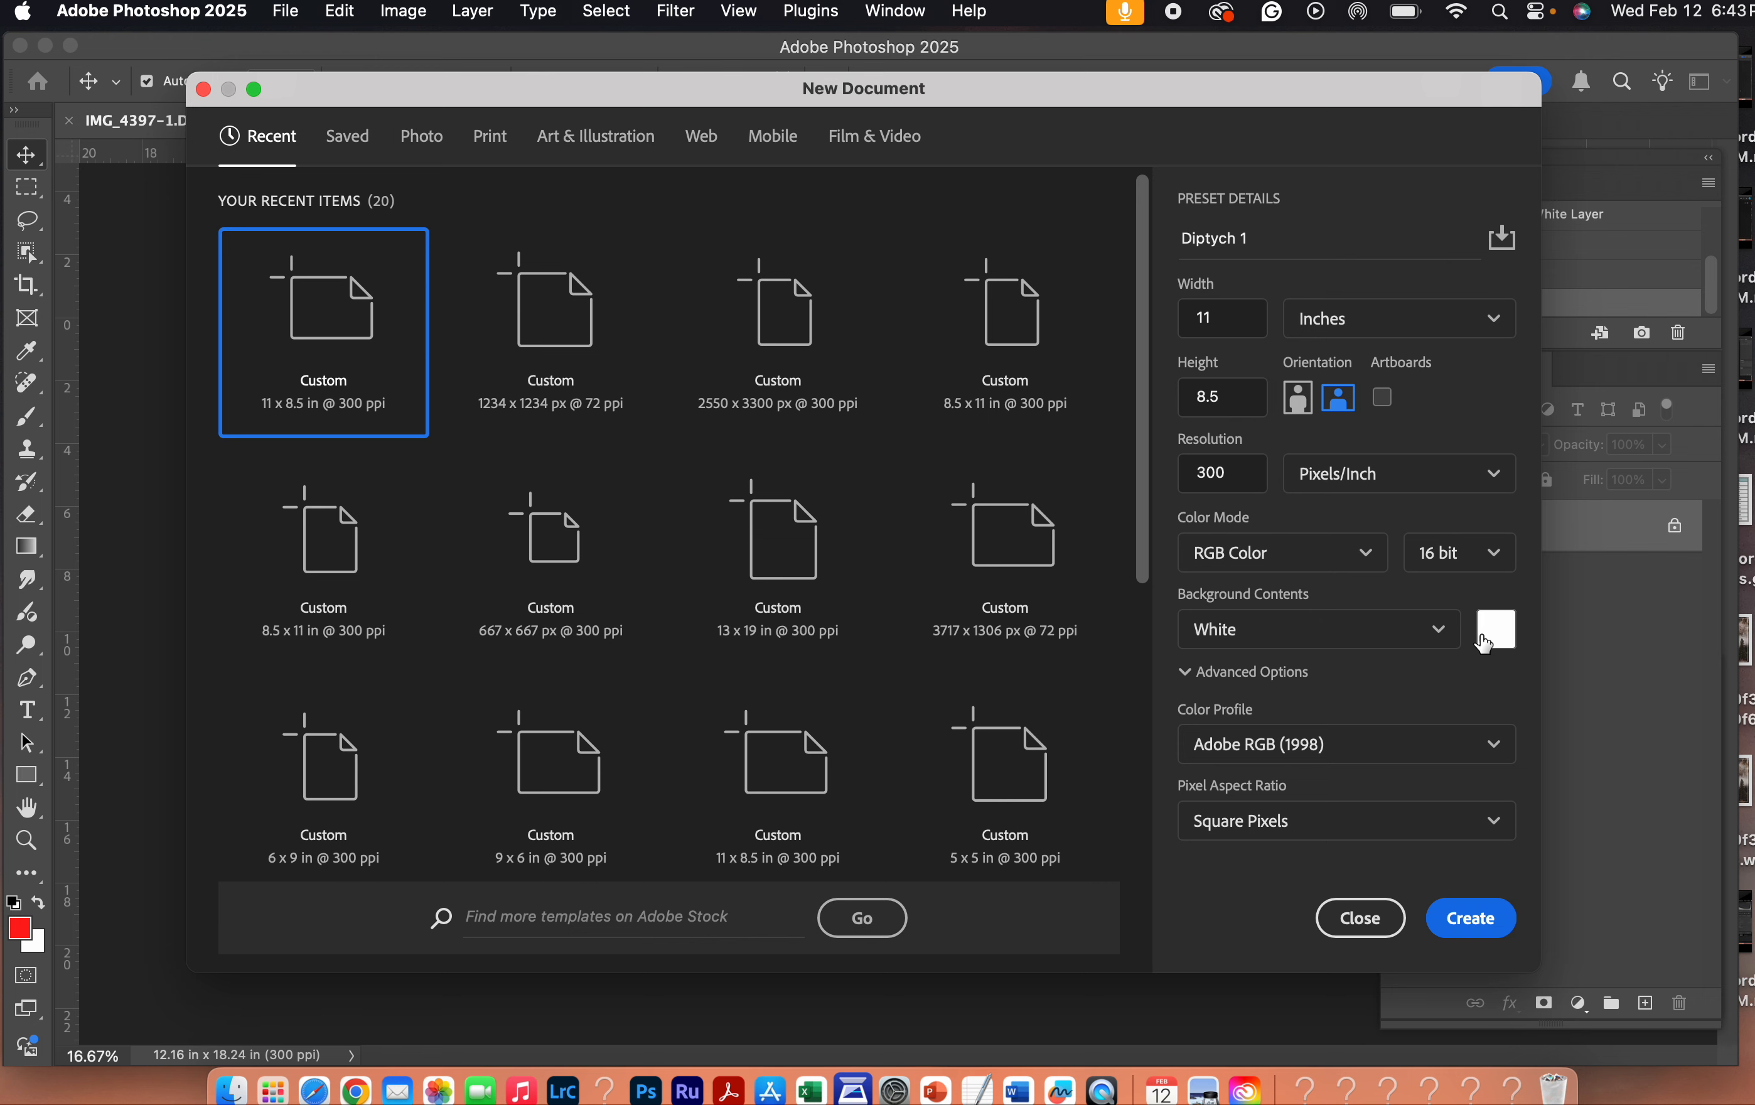
click(1437, 629)
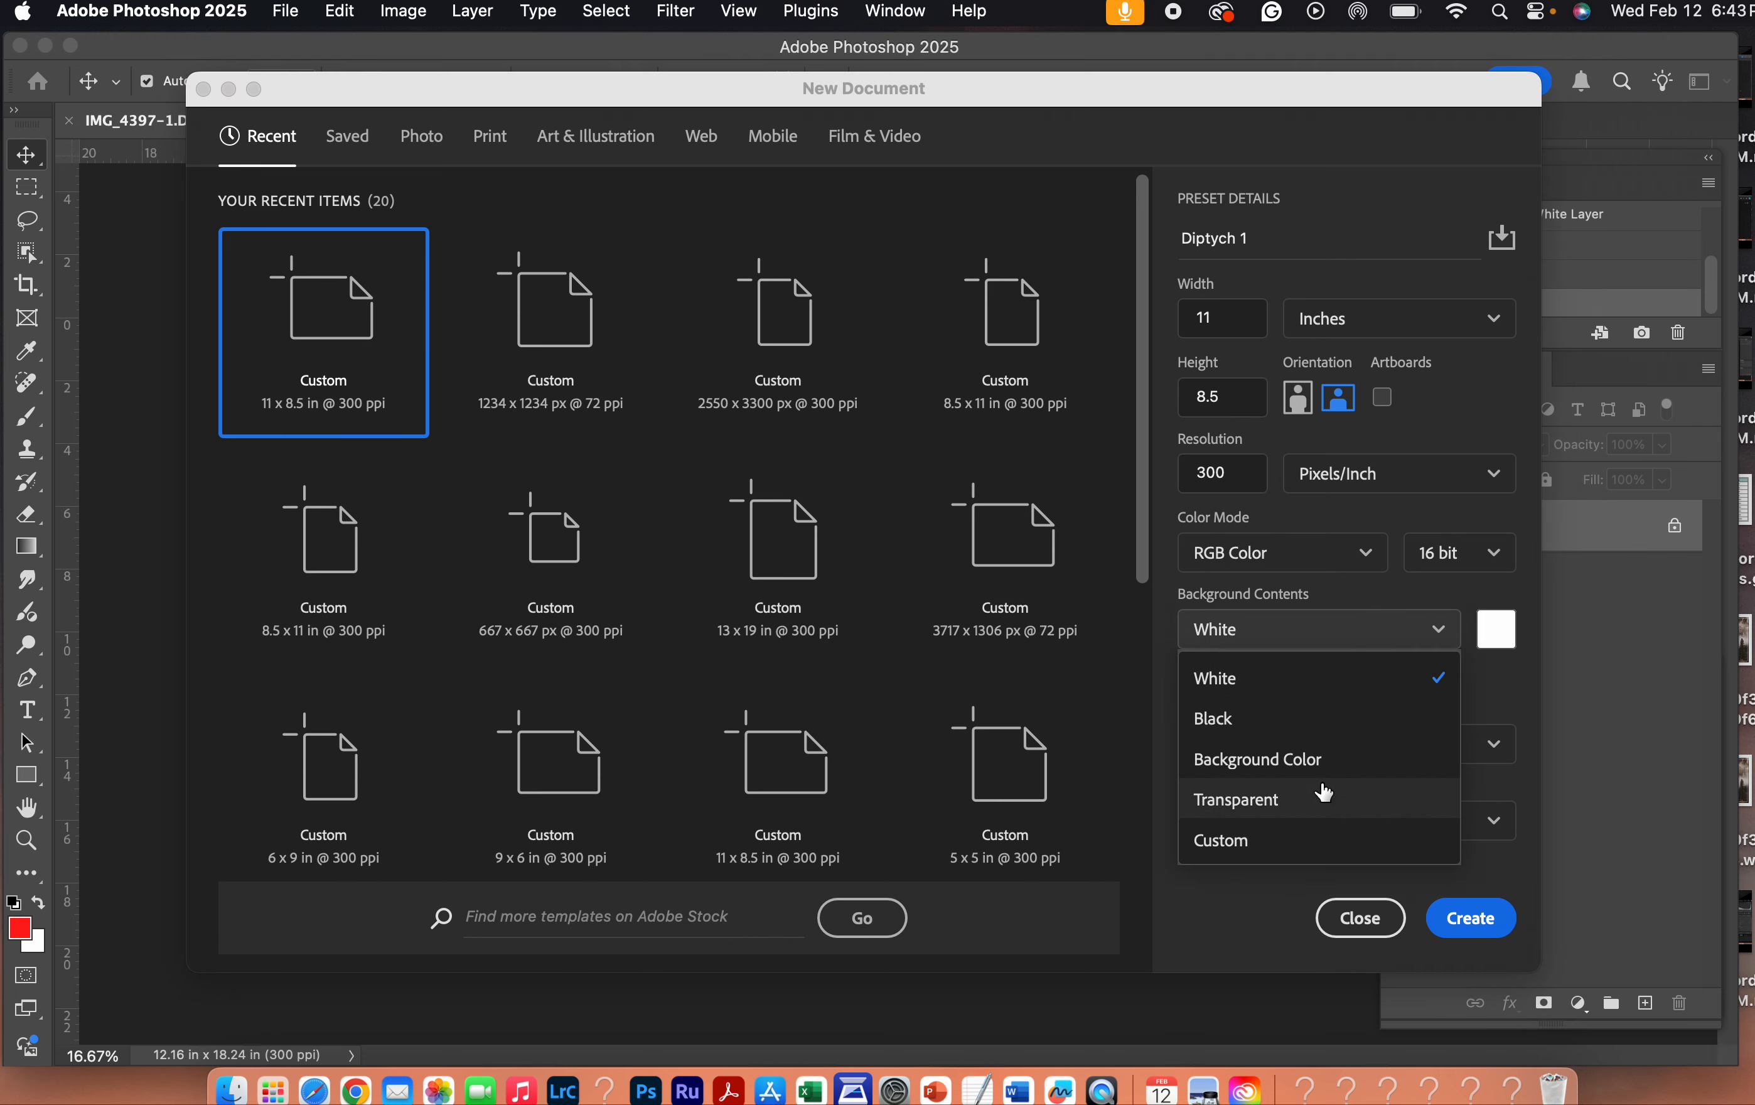
click(1316, 690)
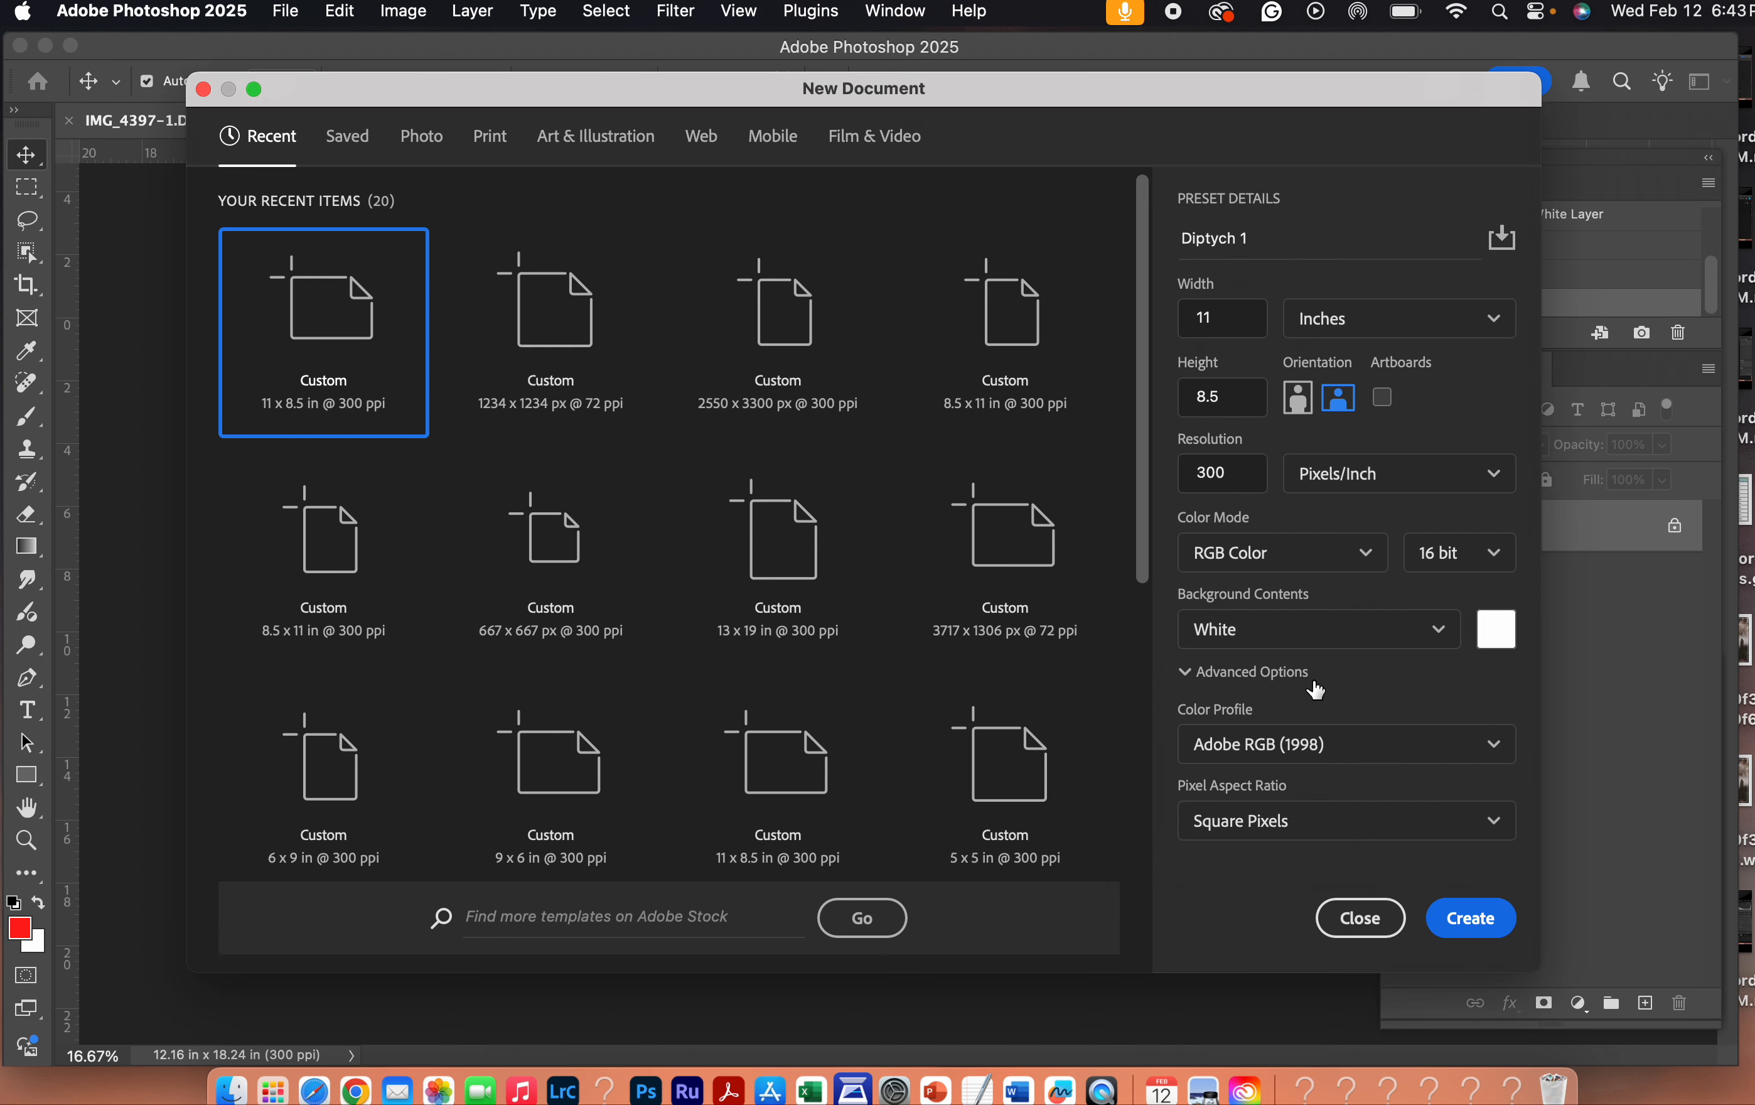
click(1475, 759)
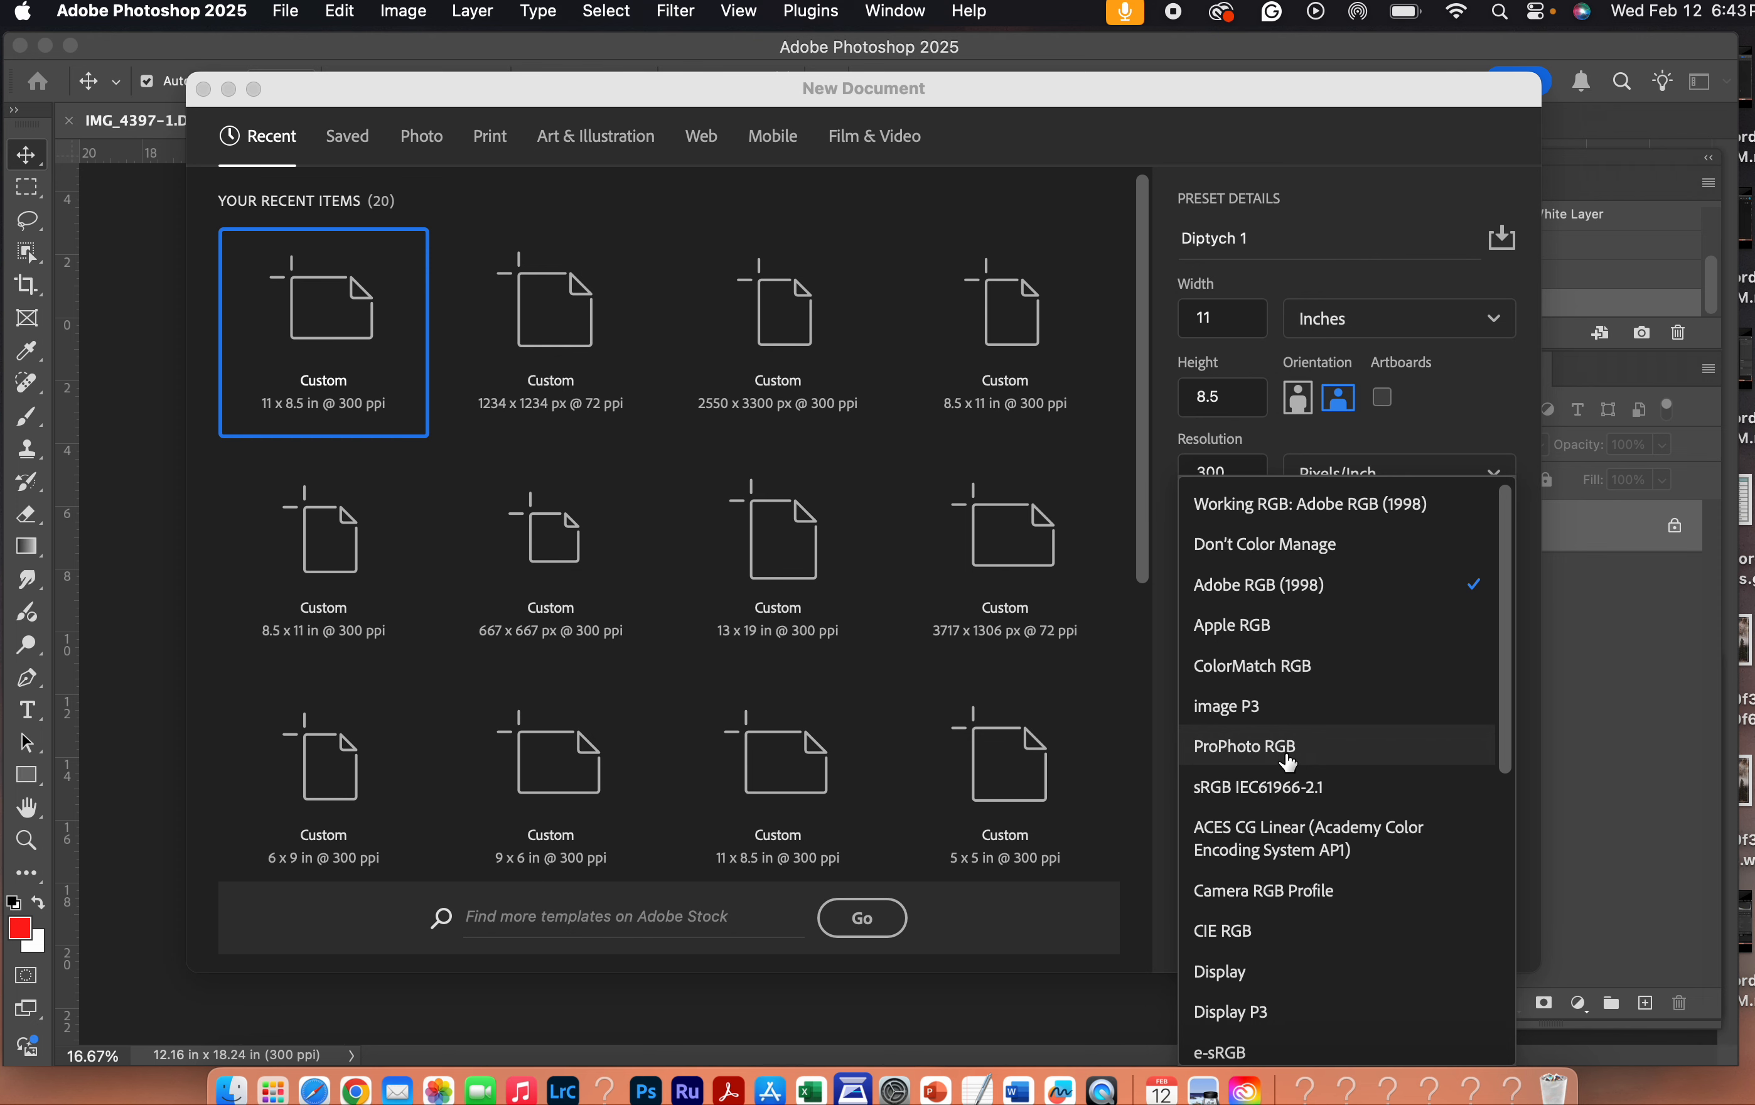
click(1317, 595)
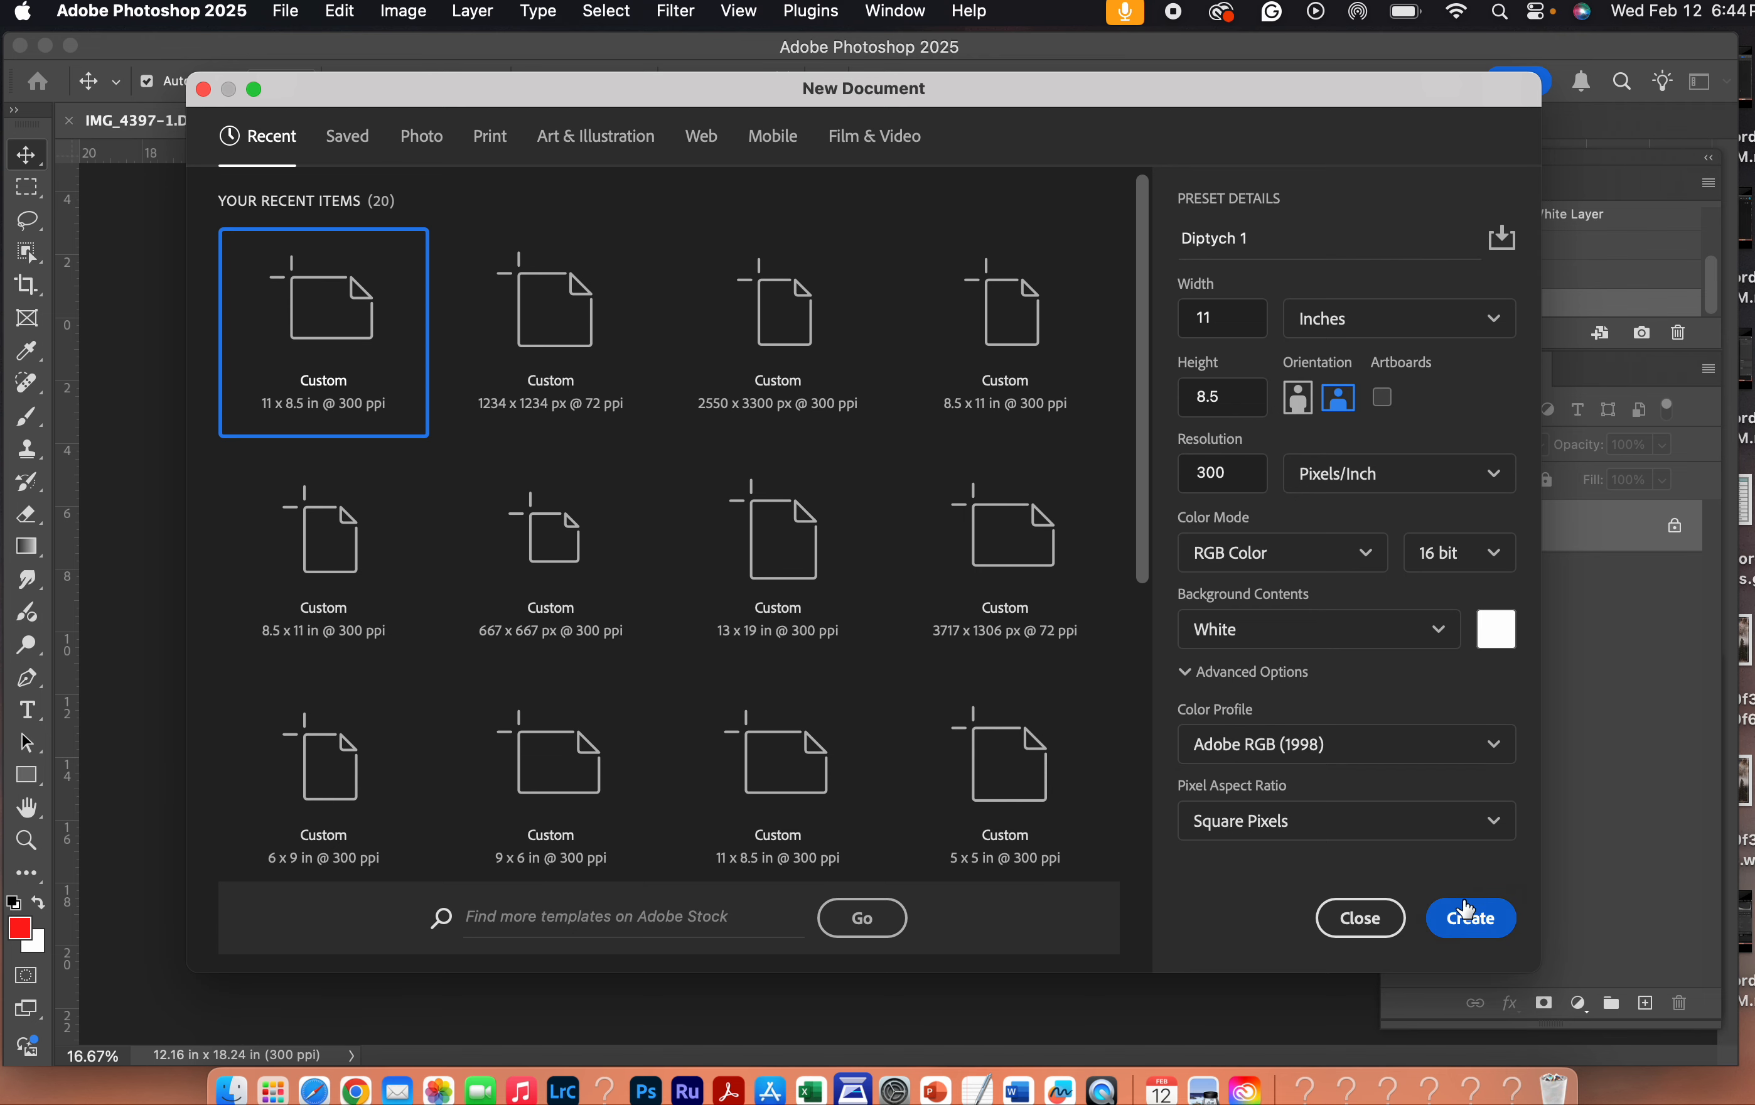
click(1467, 908)
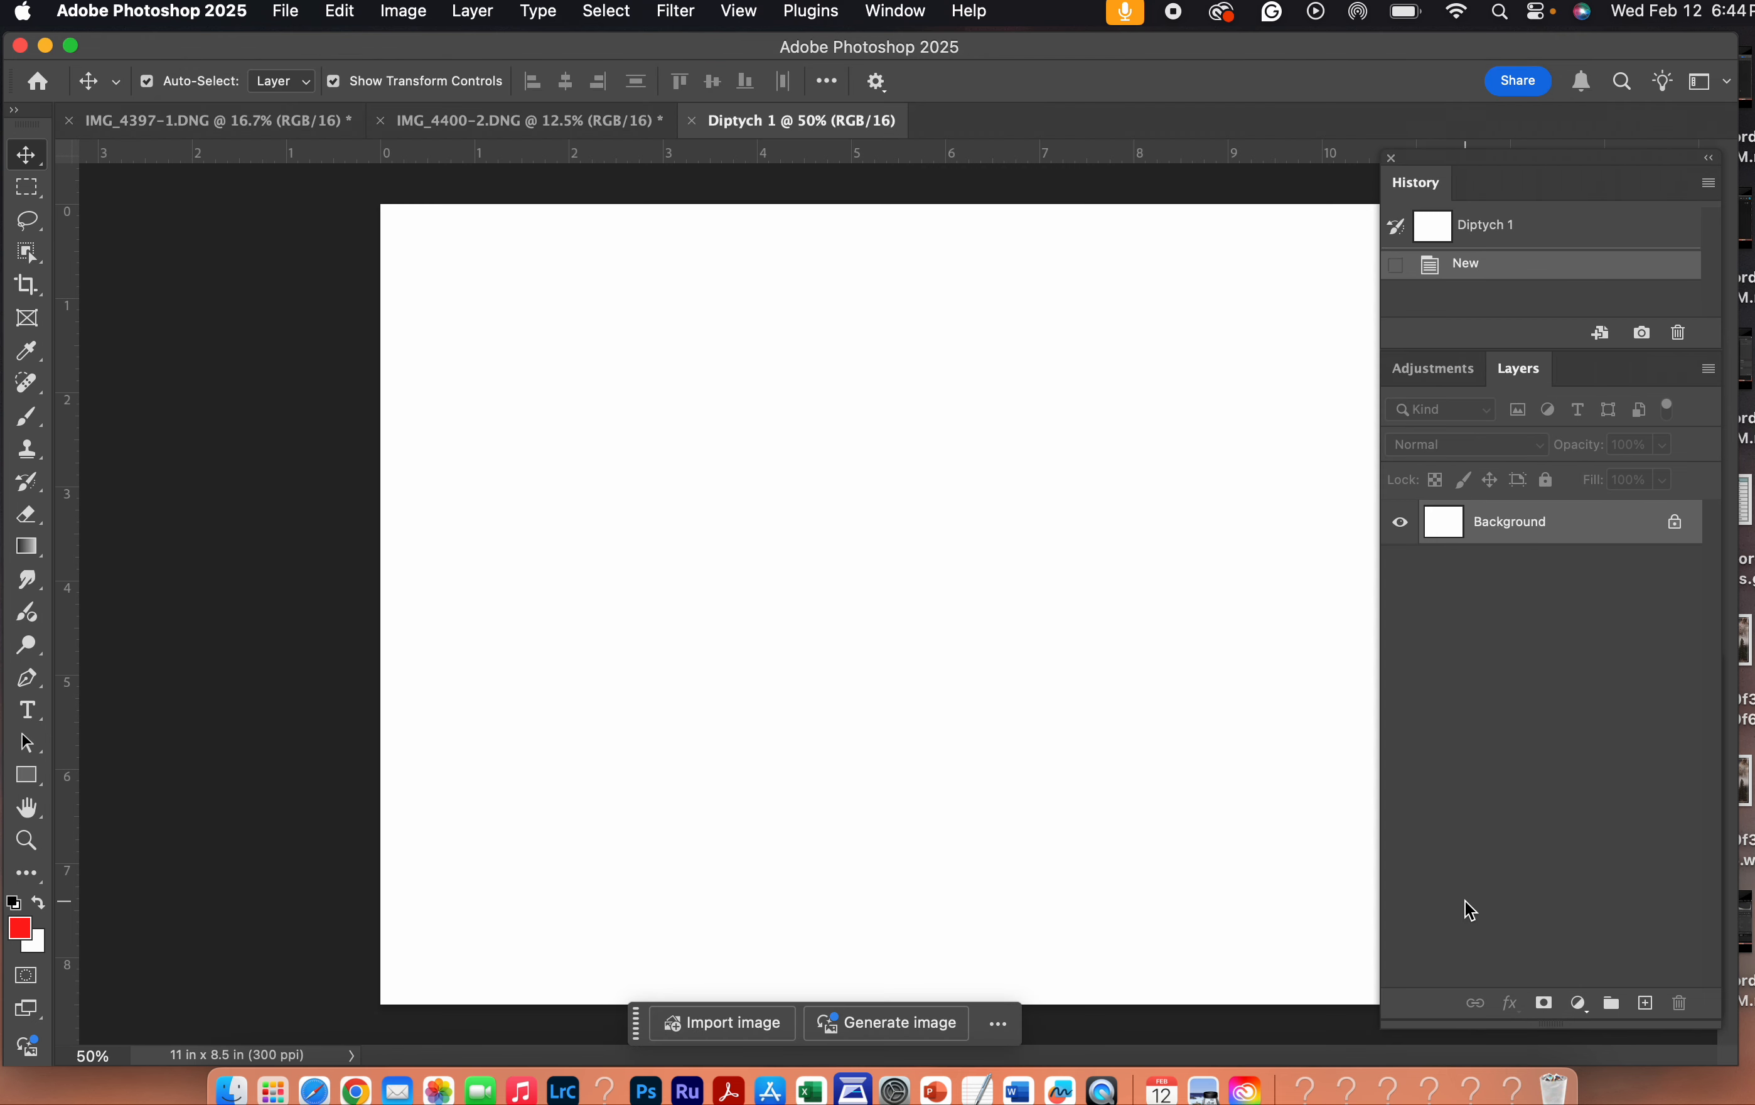
- Add a cyan guide layout to Diptych 1 with 2 columns and 2 rows, each with a 0.067 in gutter
key(super+minus)
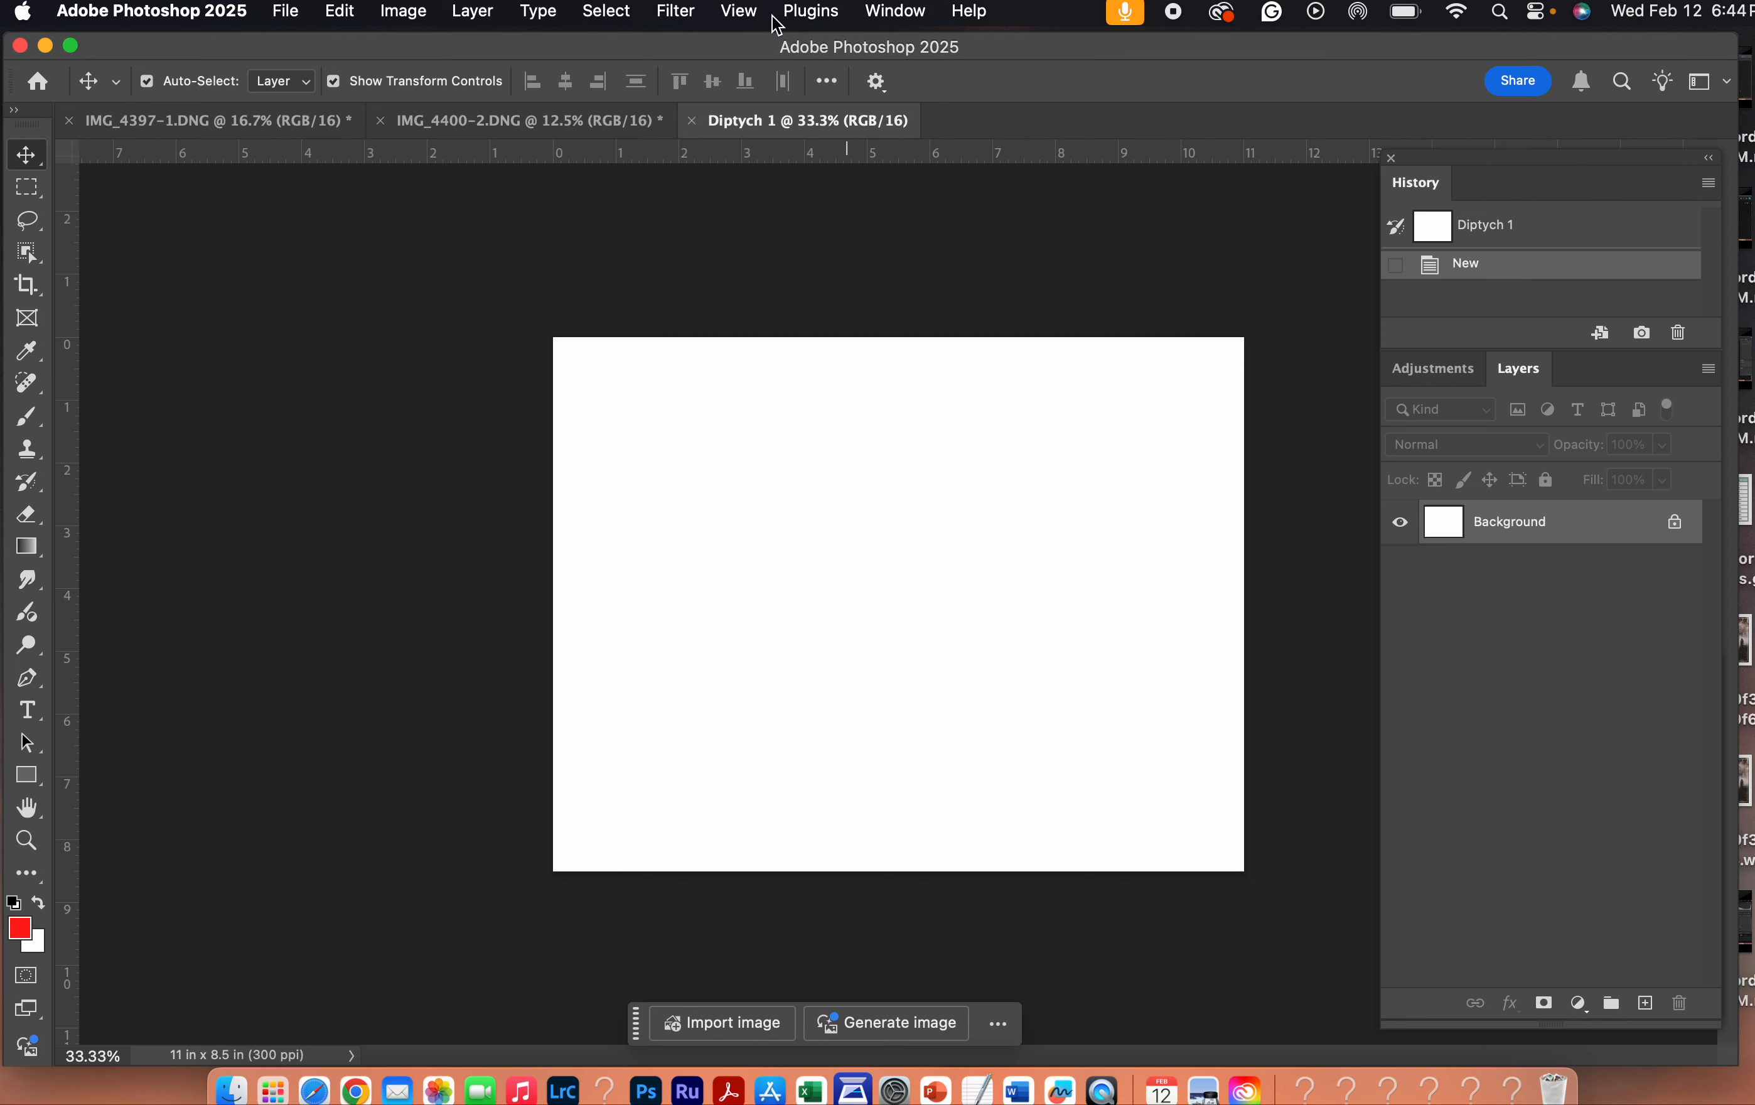
click(820, 9)
mouse_move(747, 7)
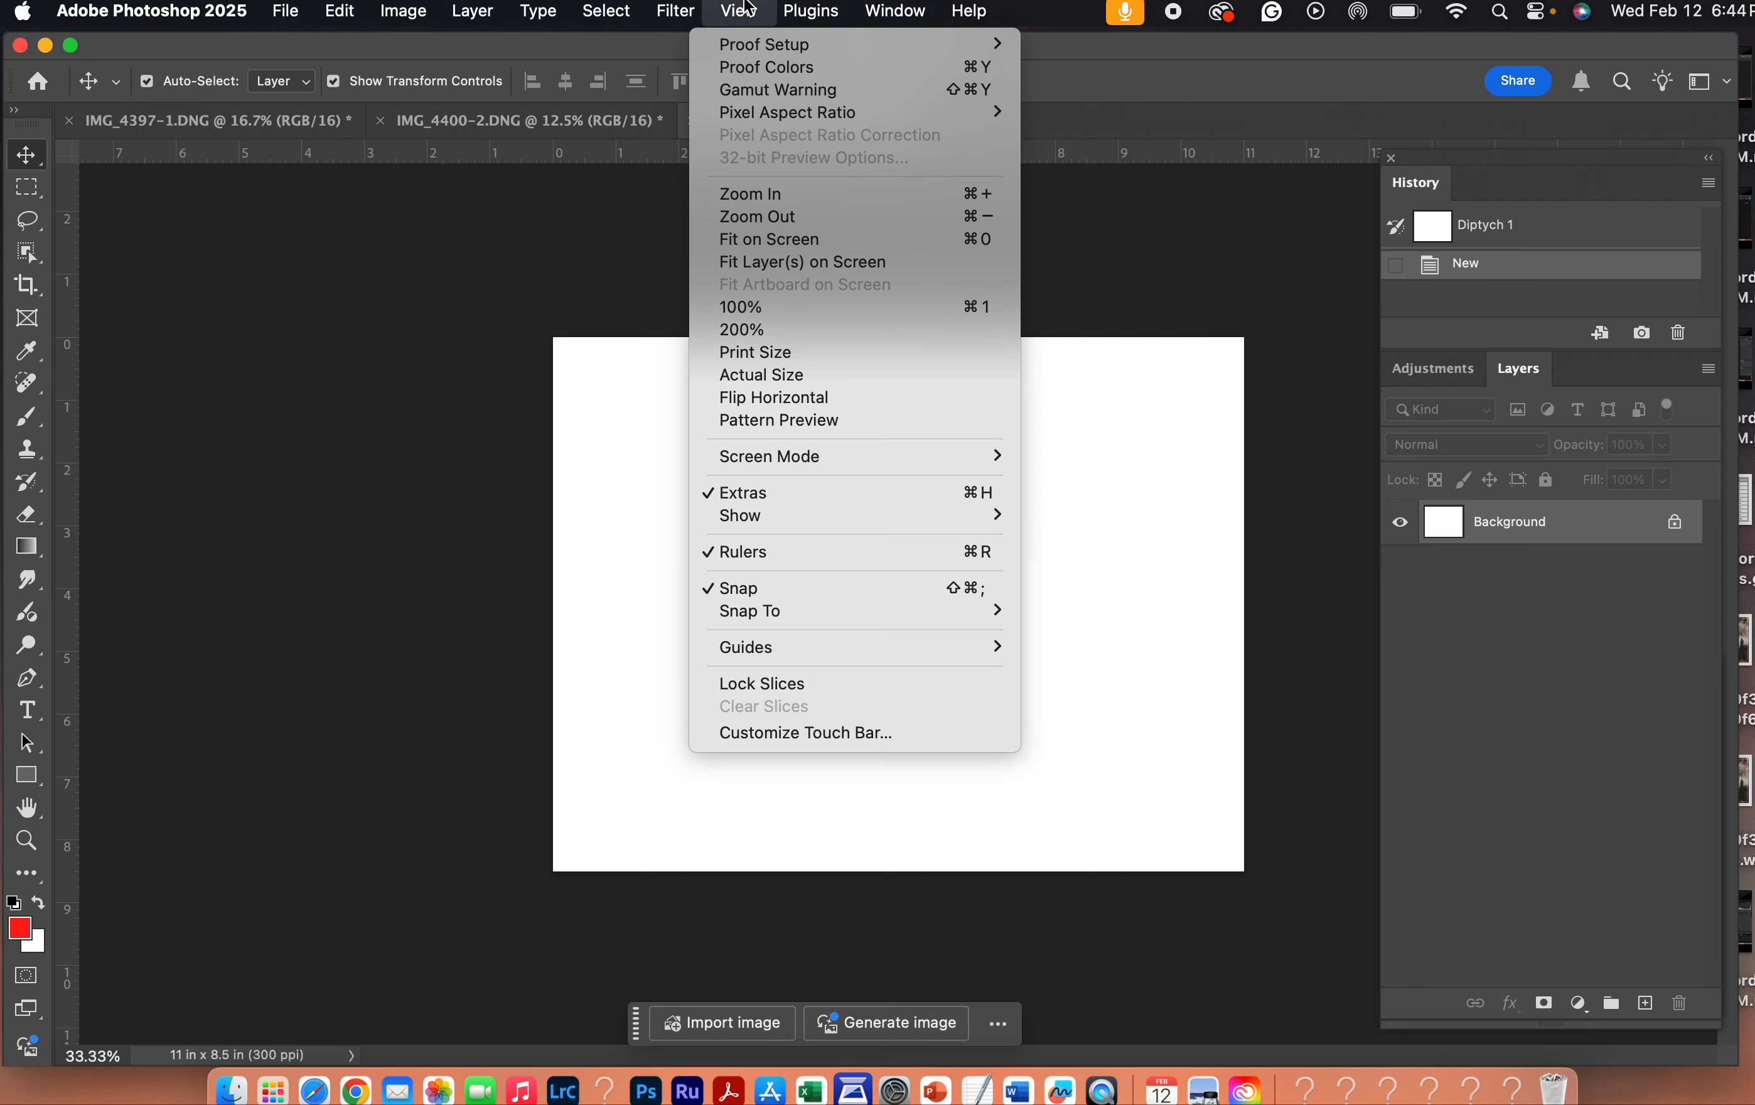
mouse_move(808, 651)
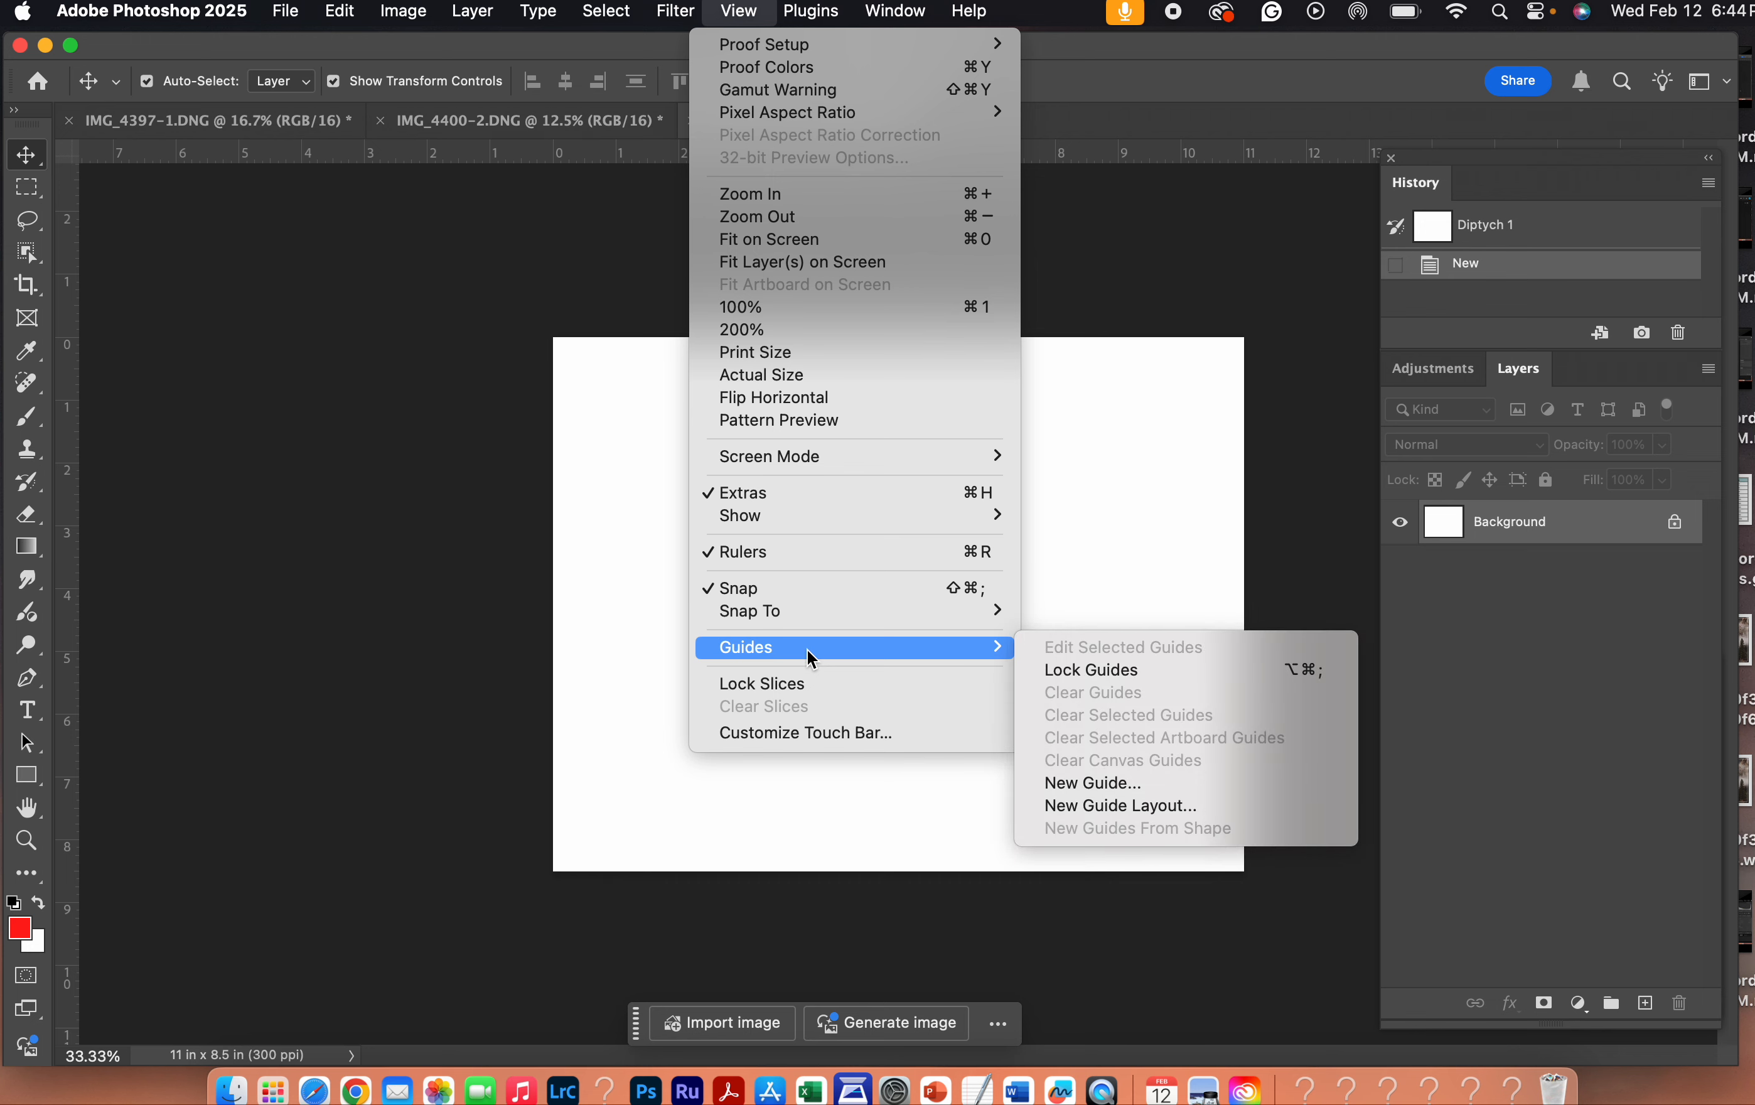
click(1149, 806)
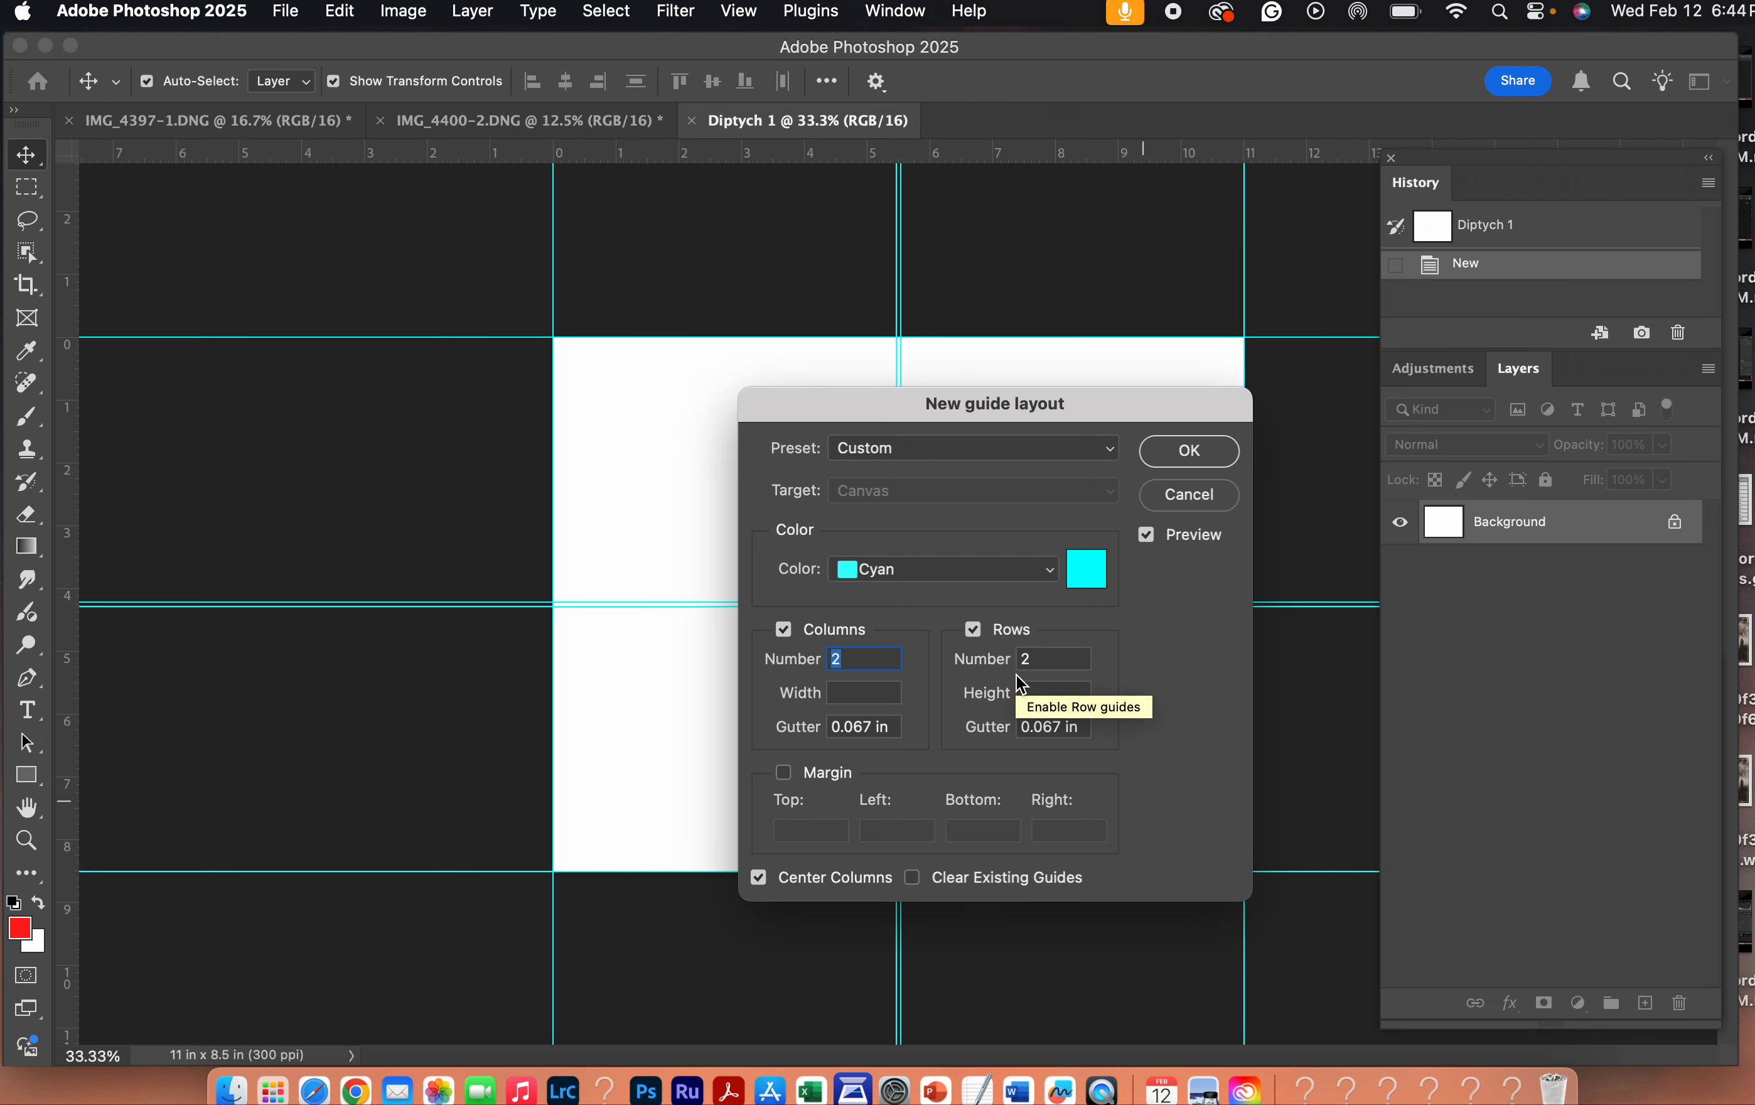
click(1190, 452)
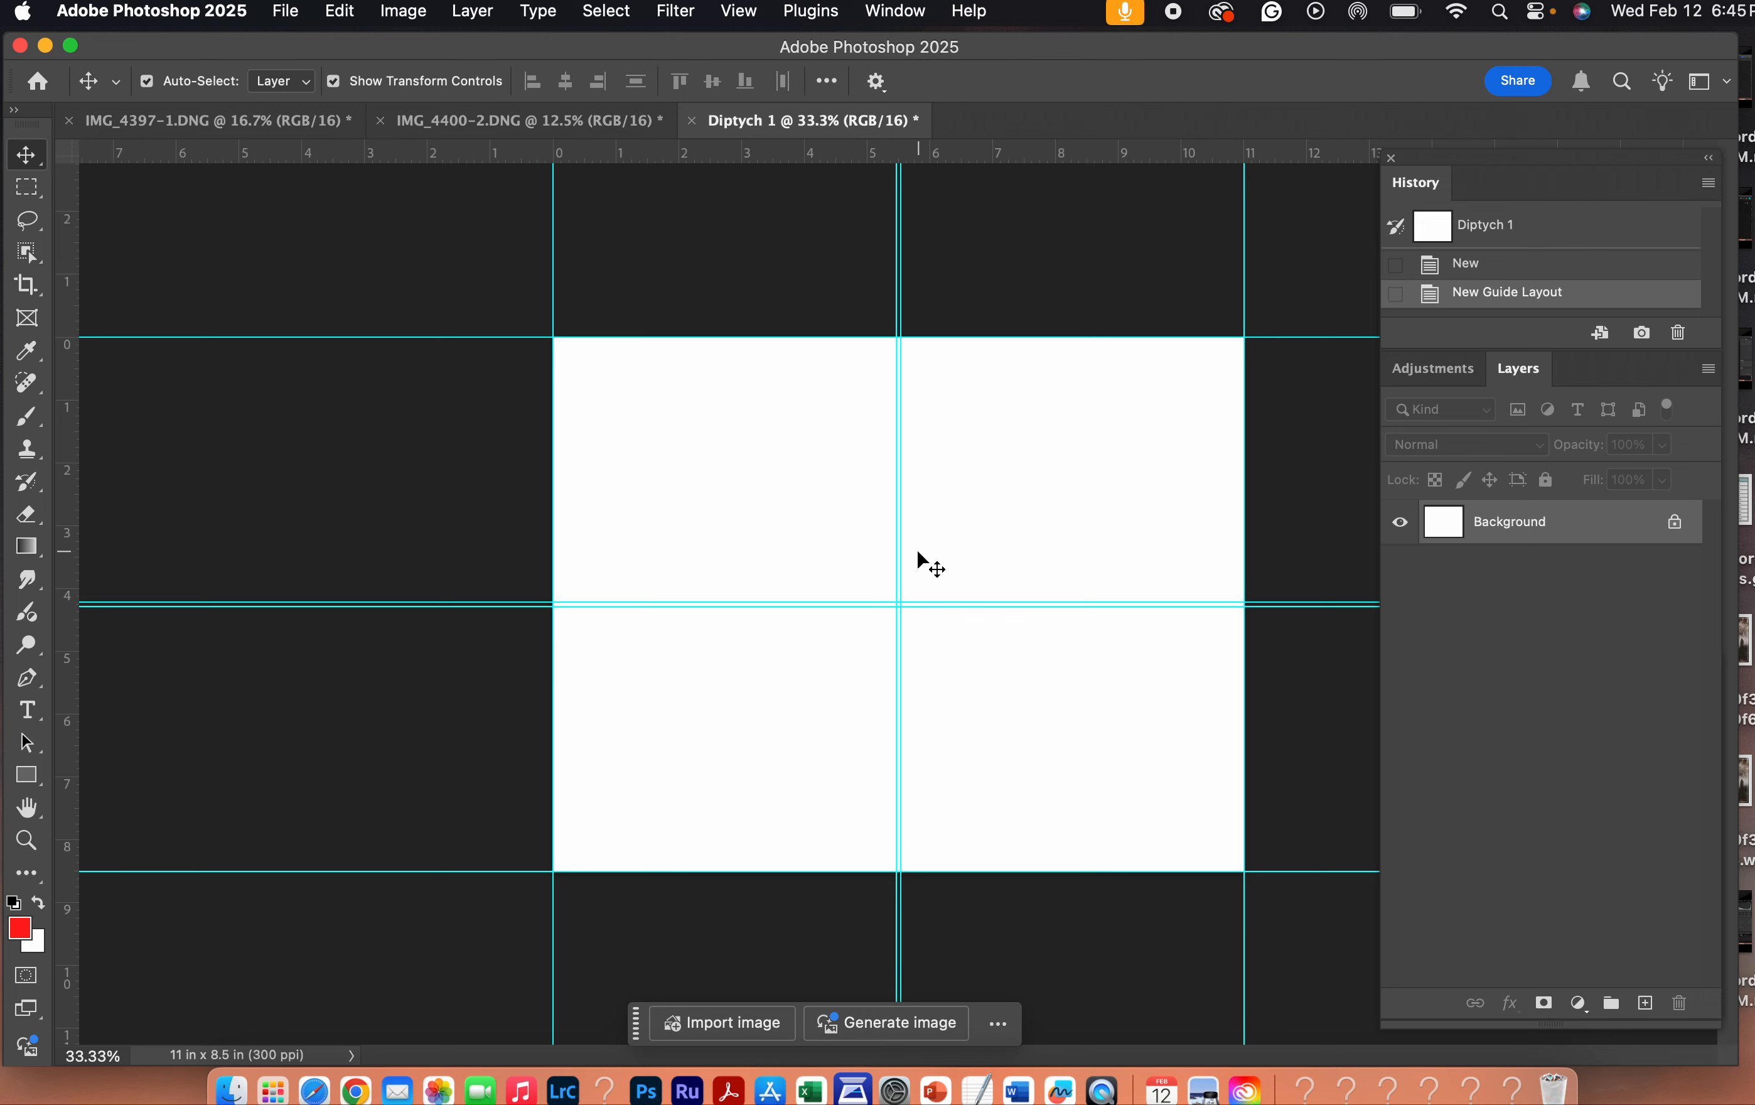
- Check the image dimensions and resolution of IMG_4397-1.DNG without changing them
click(239, 126)
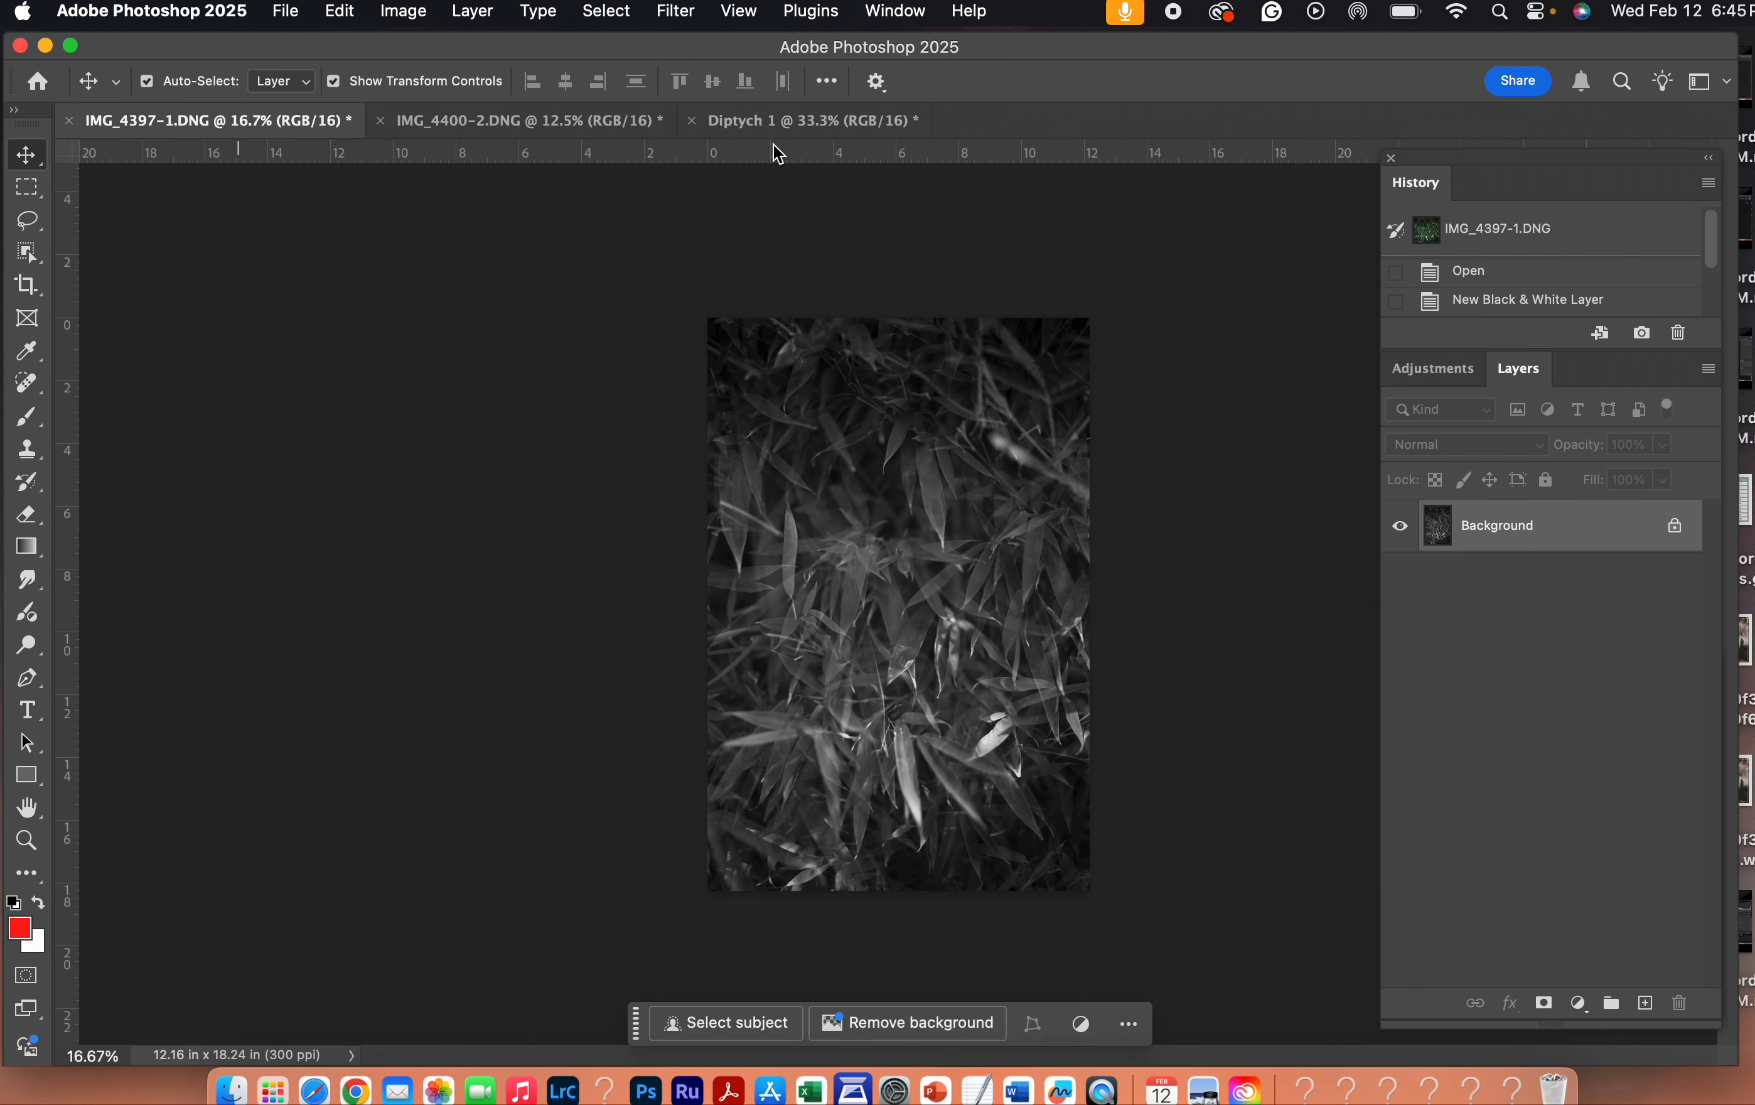
click(765, 124)
click(284, 125)
click(402, 13)
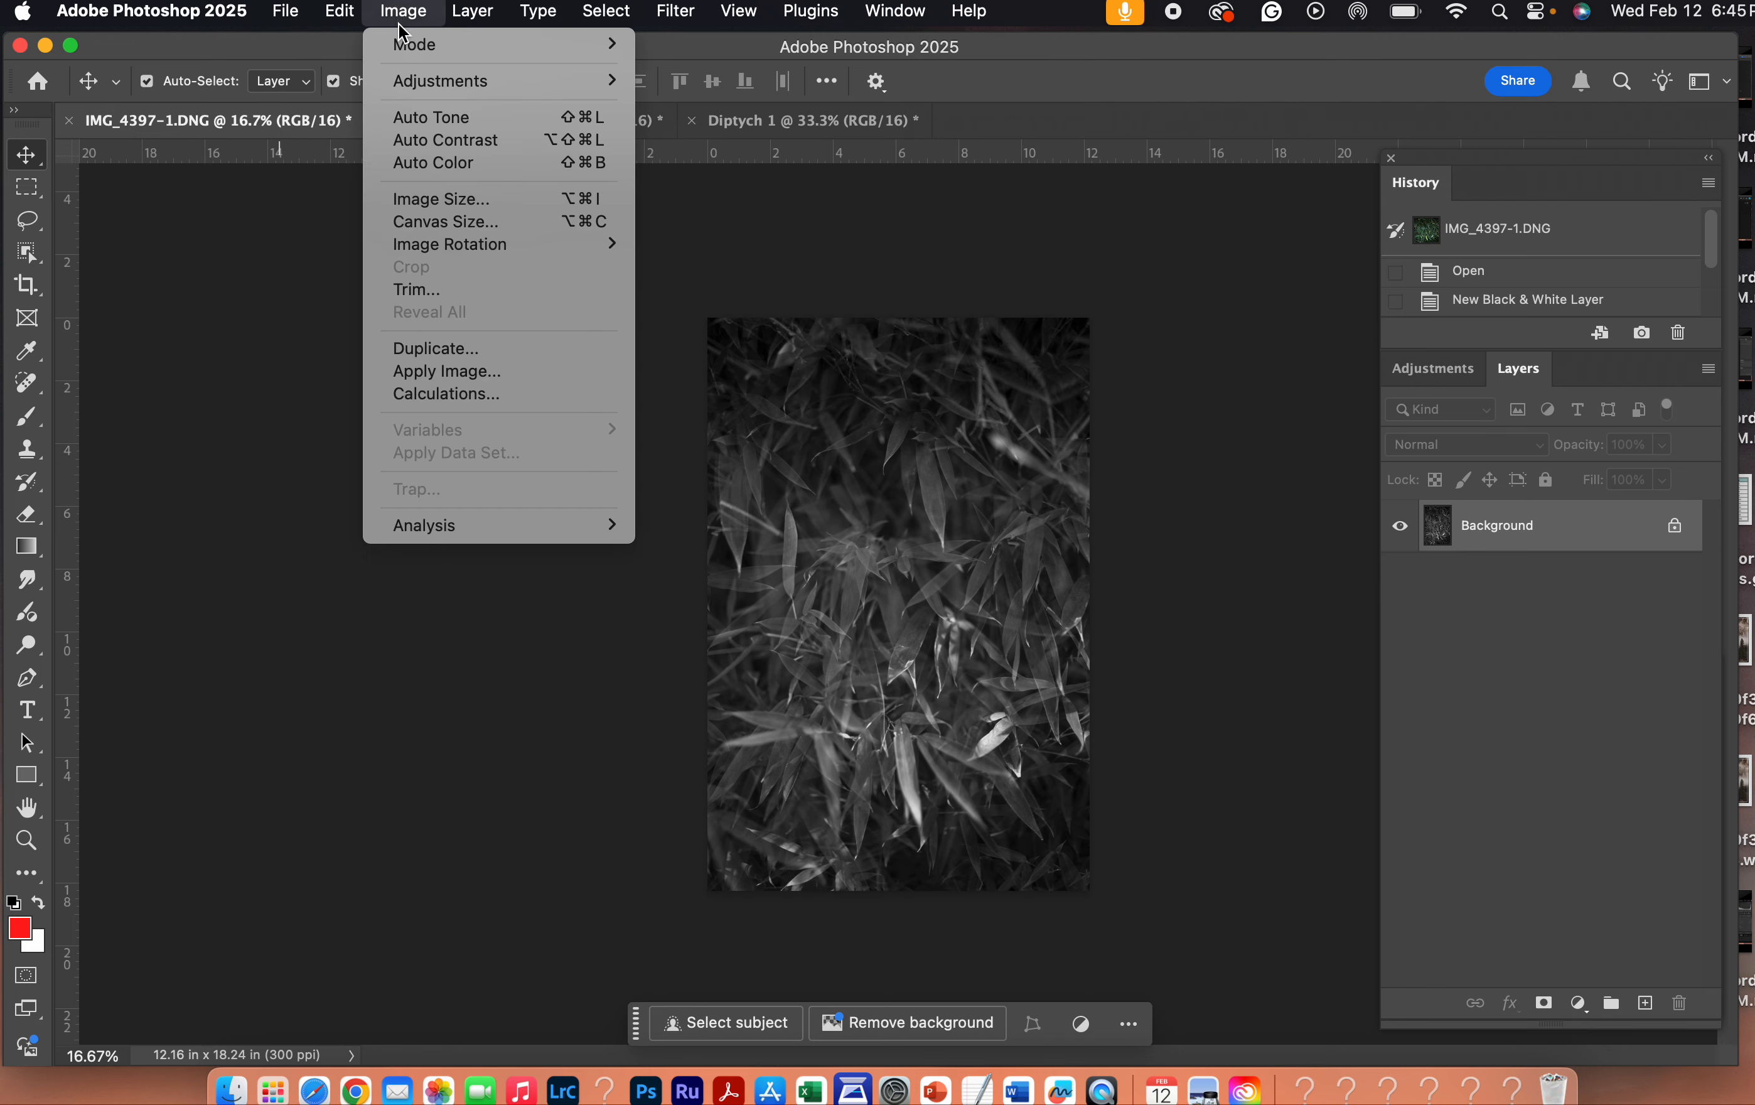
click(431, 205)
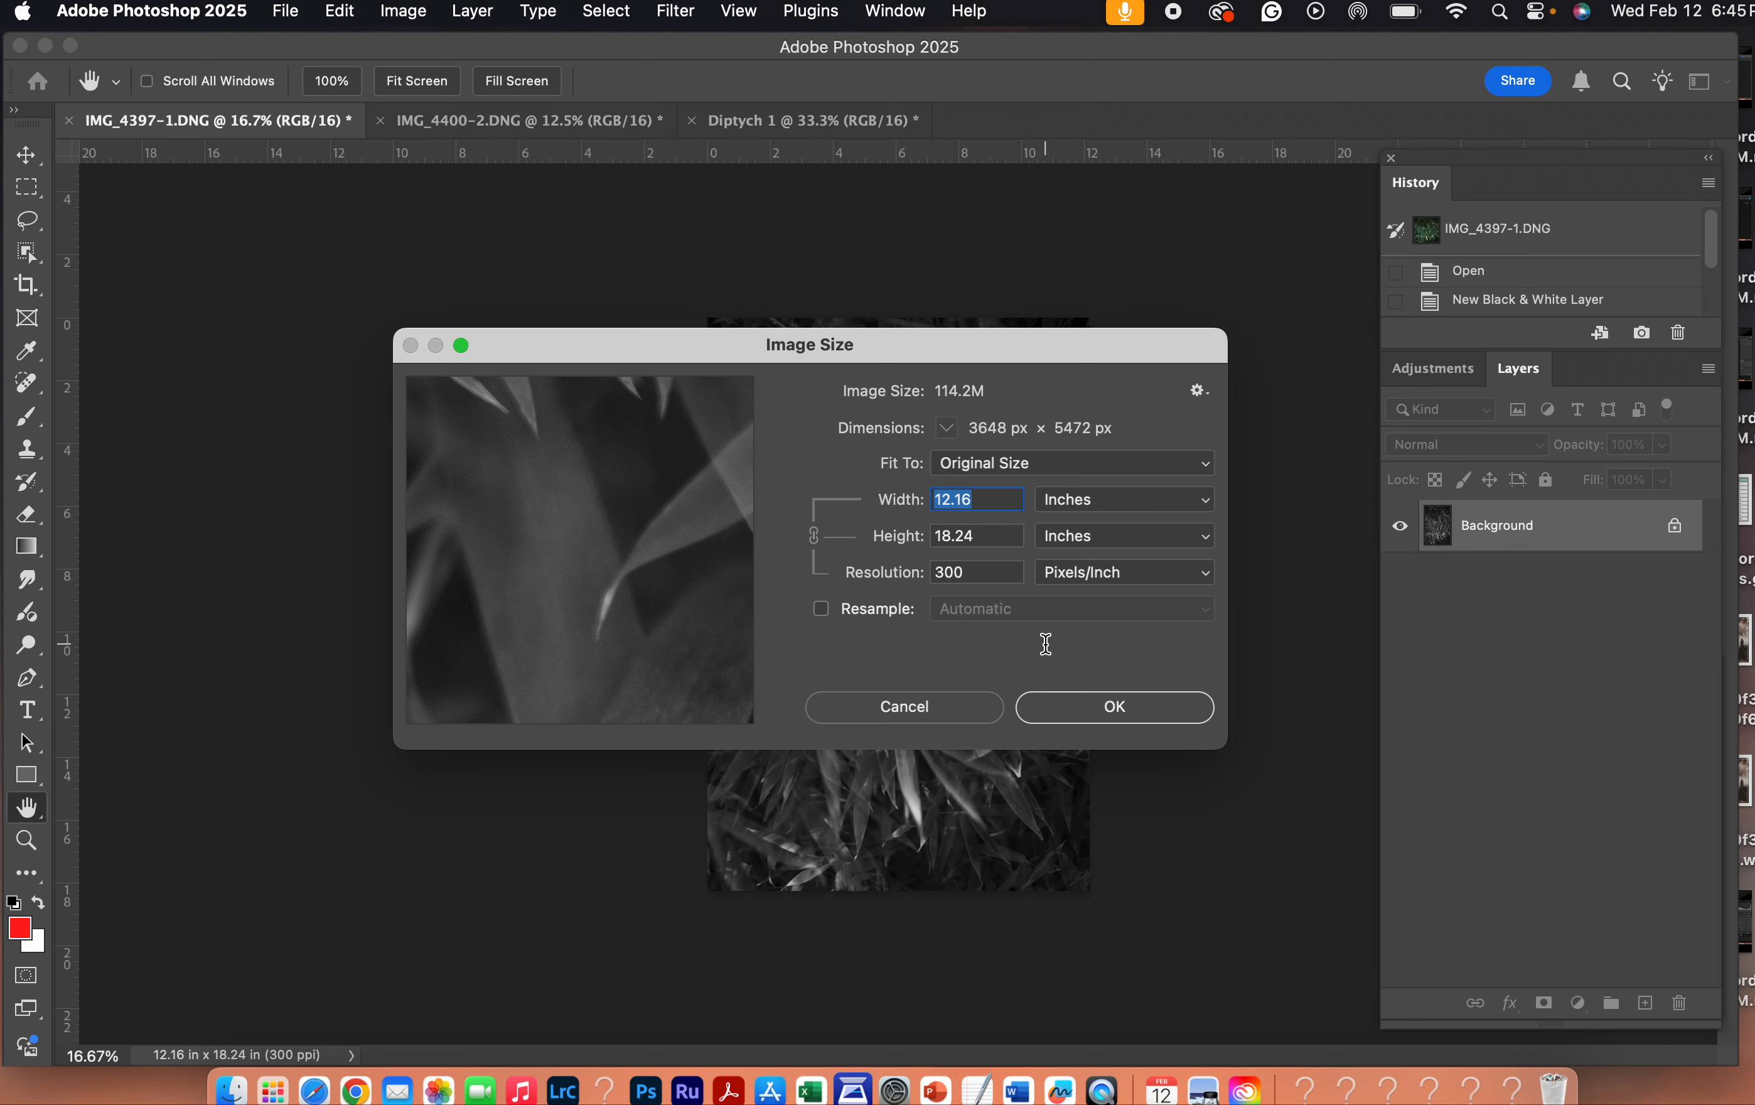
click(958, 710)
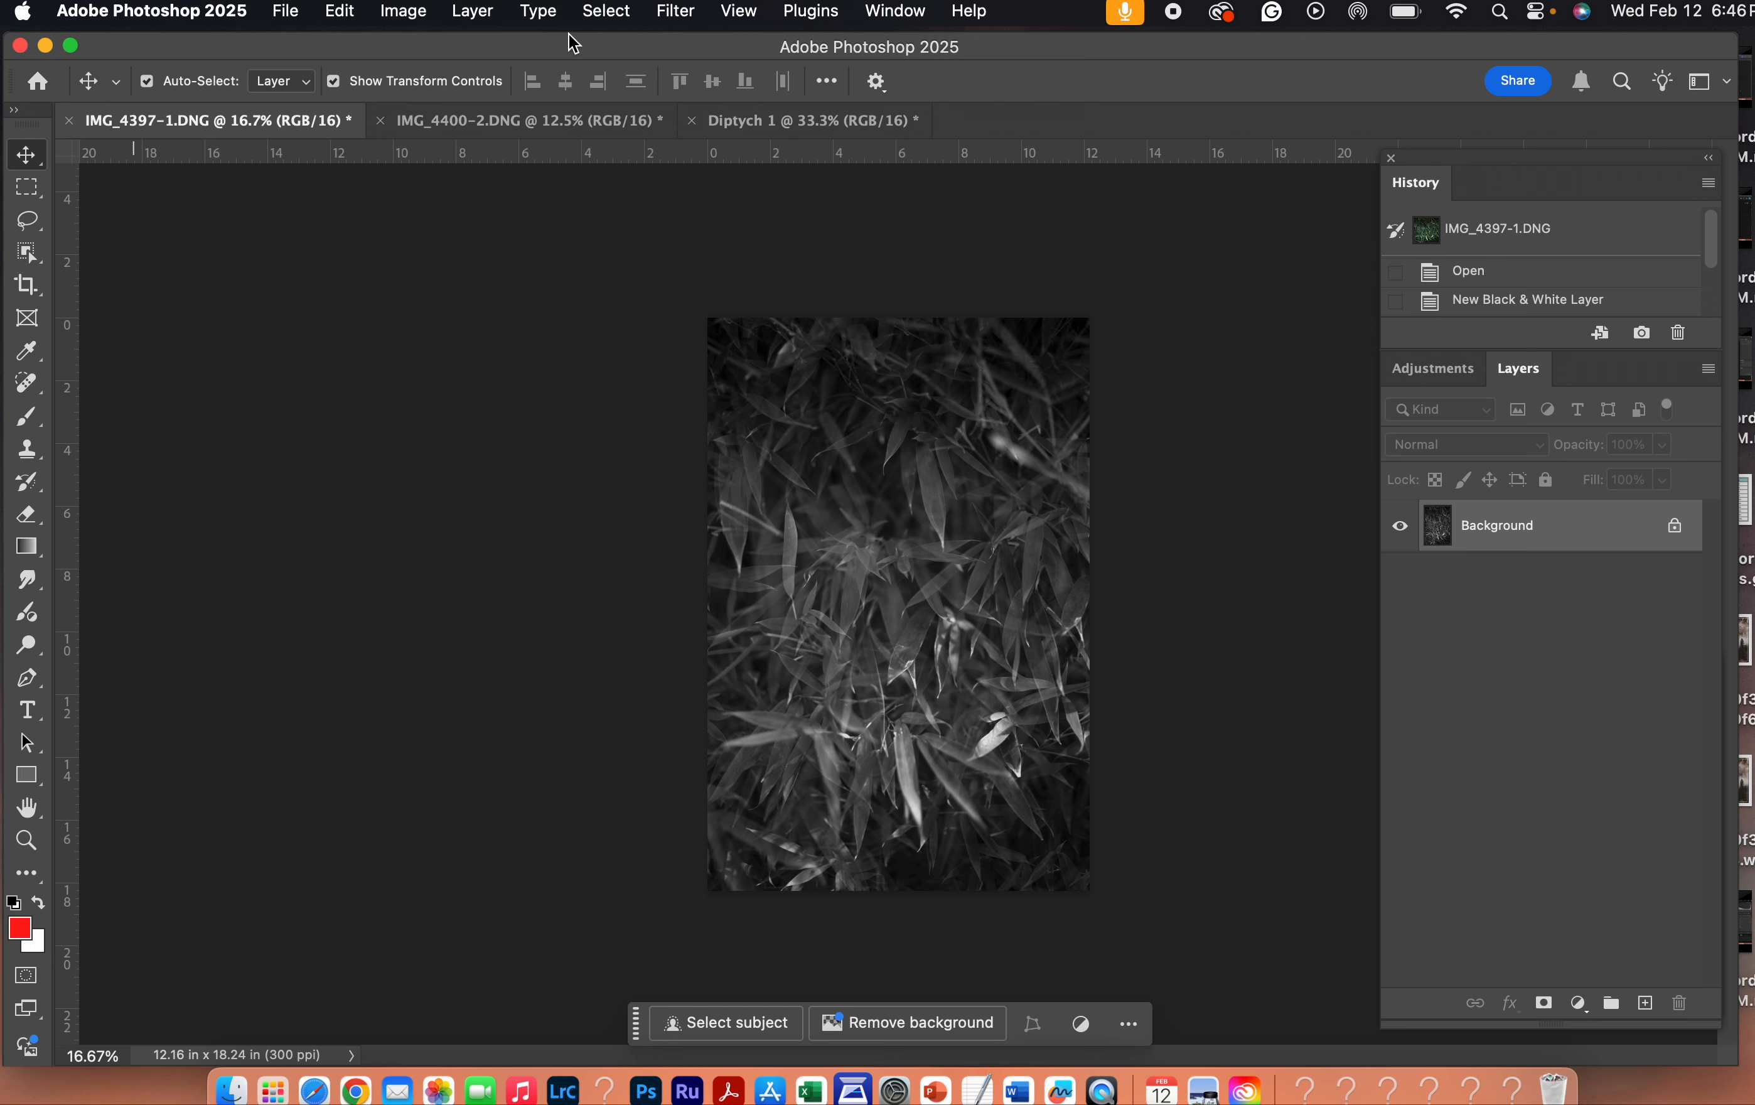
- Select the entire canvas of IMG_4397-1.DNG and copy it to the clipboard
click(607, 10)
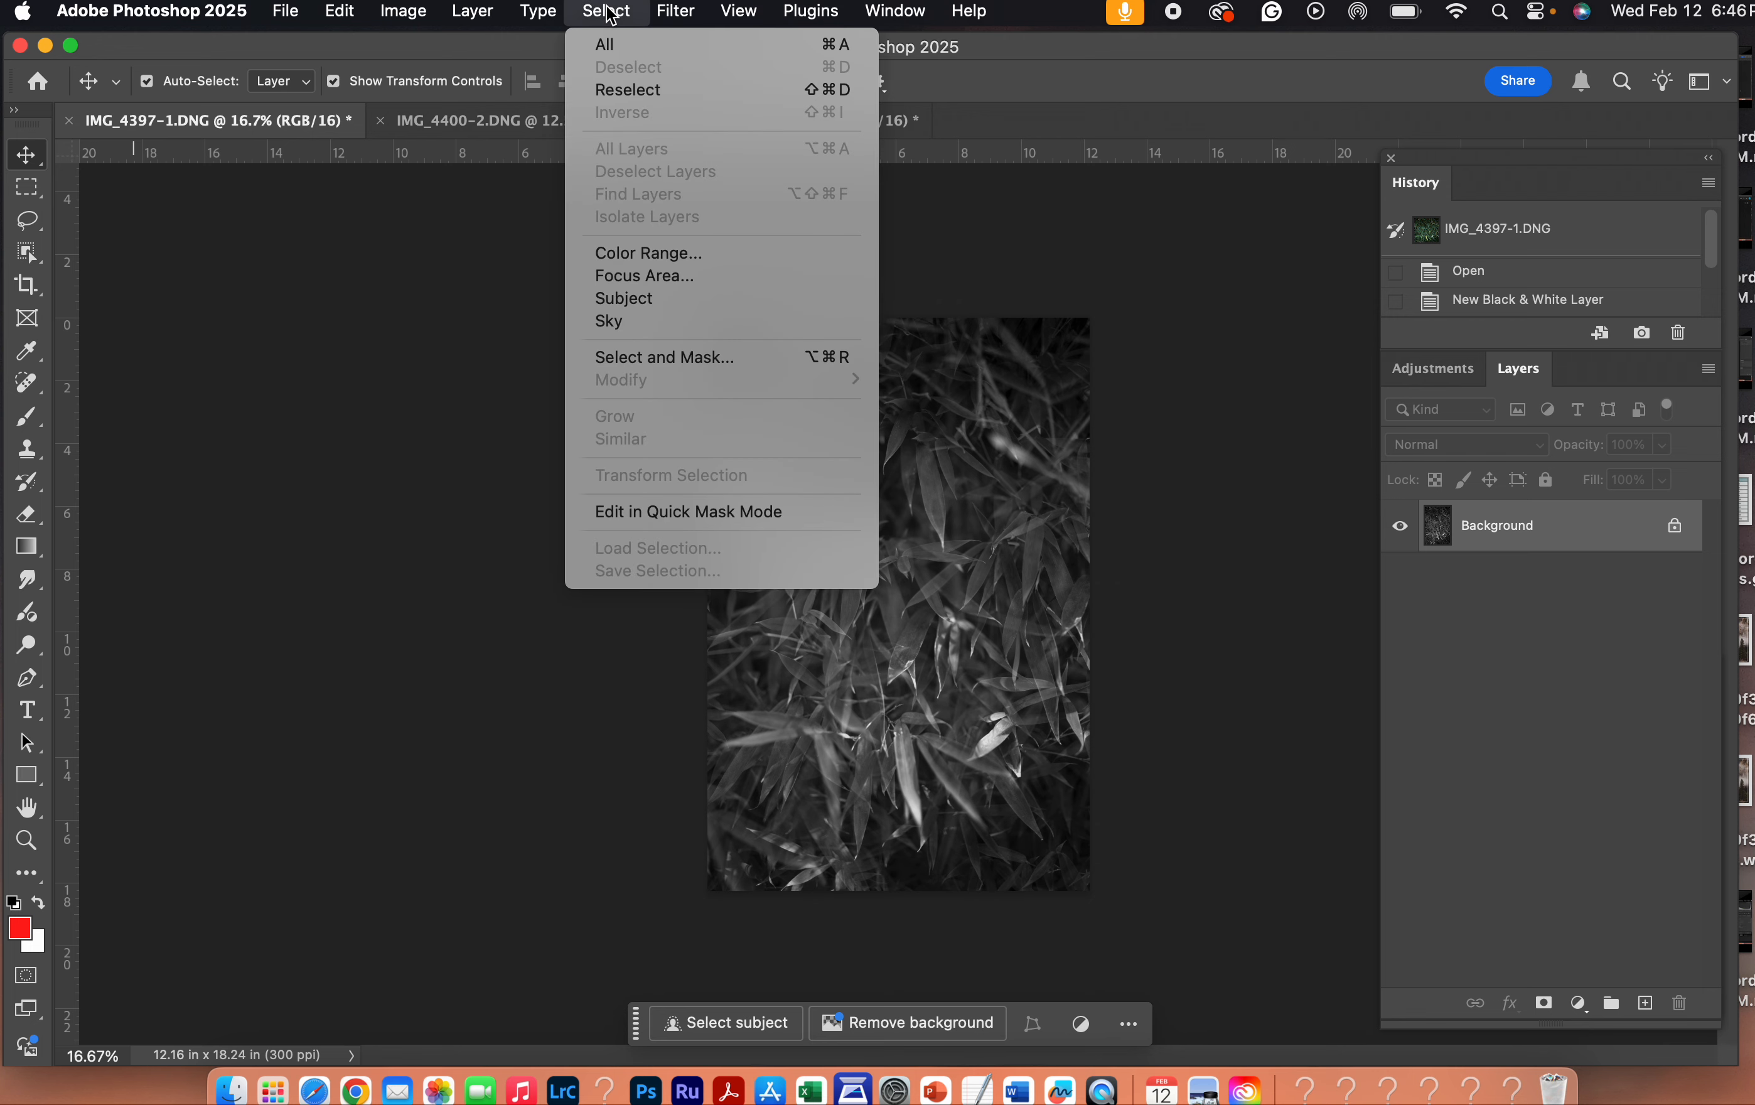
click(616, 45)
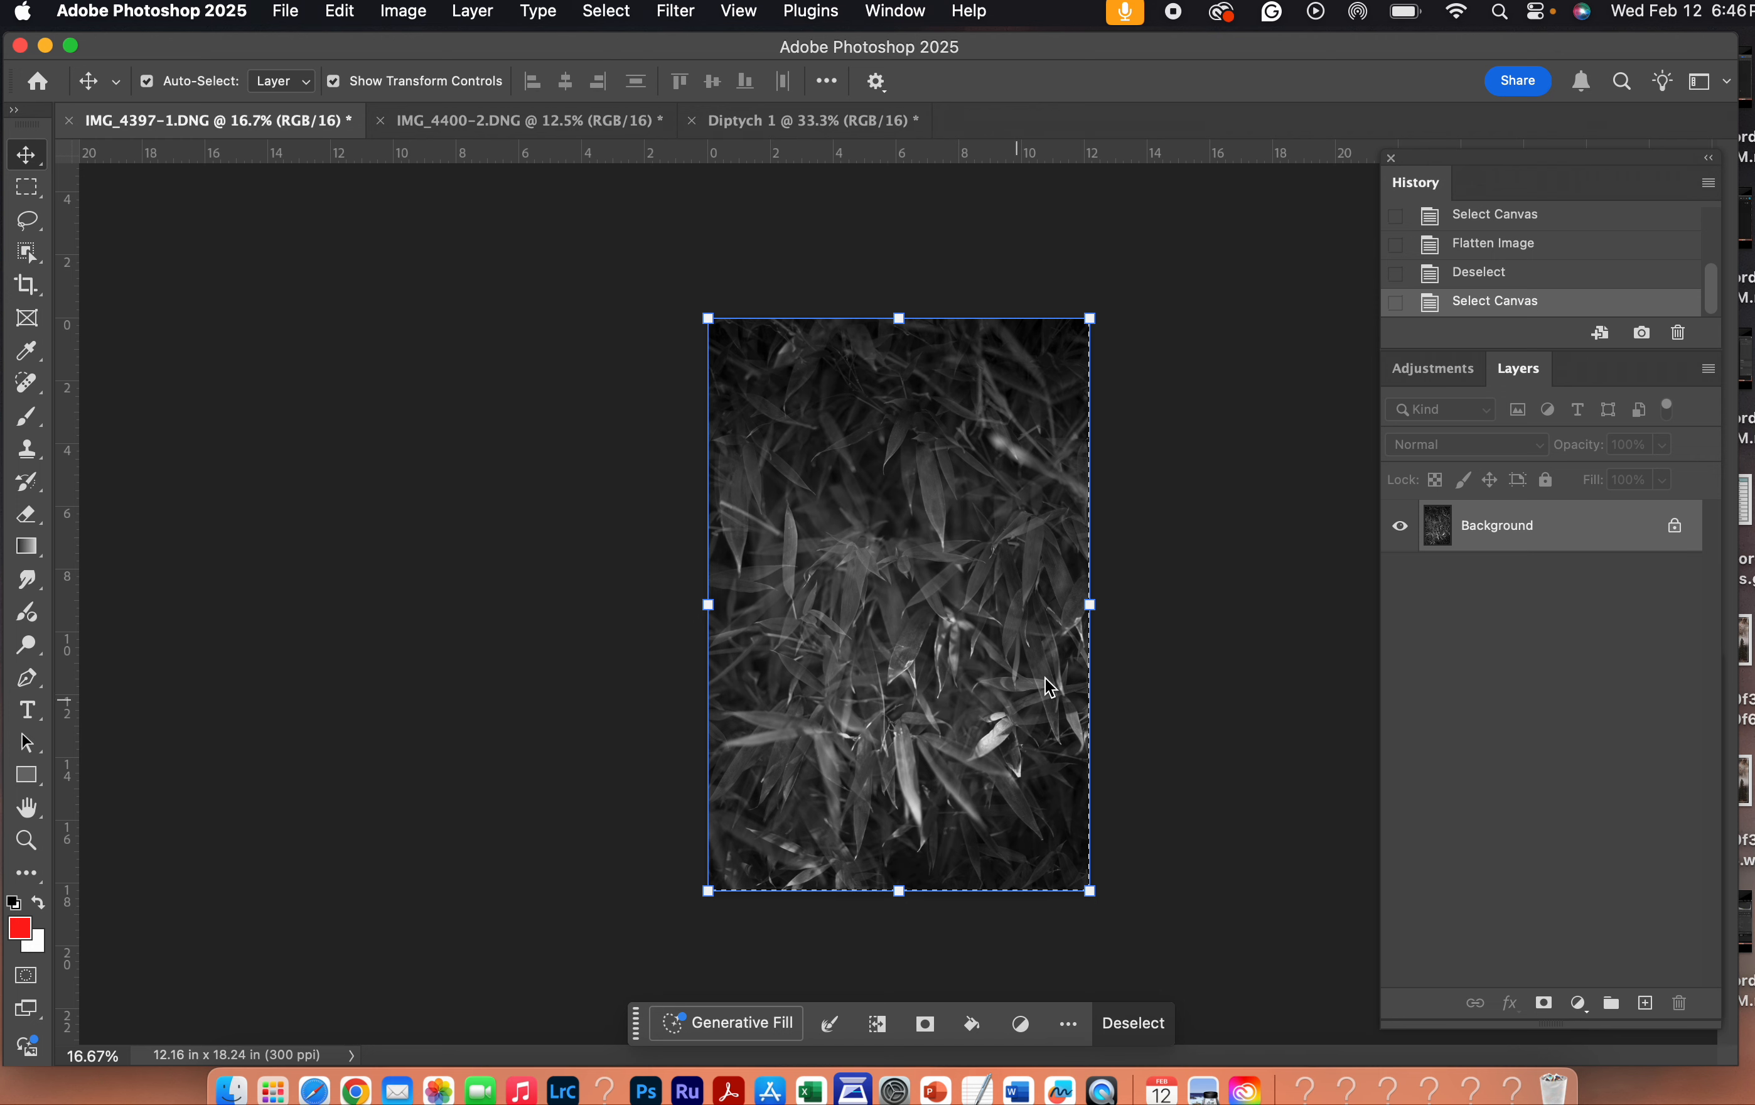
click(1208, 629)
key(super+c)
key(super+c)
key(super+c)
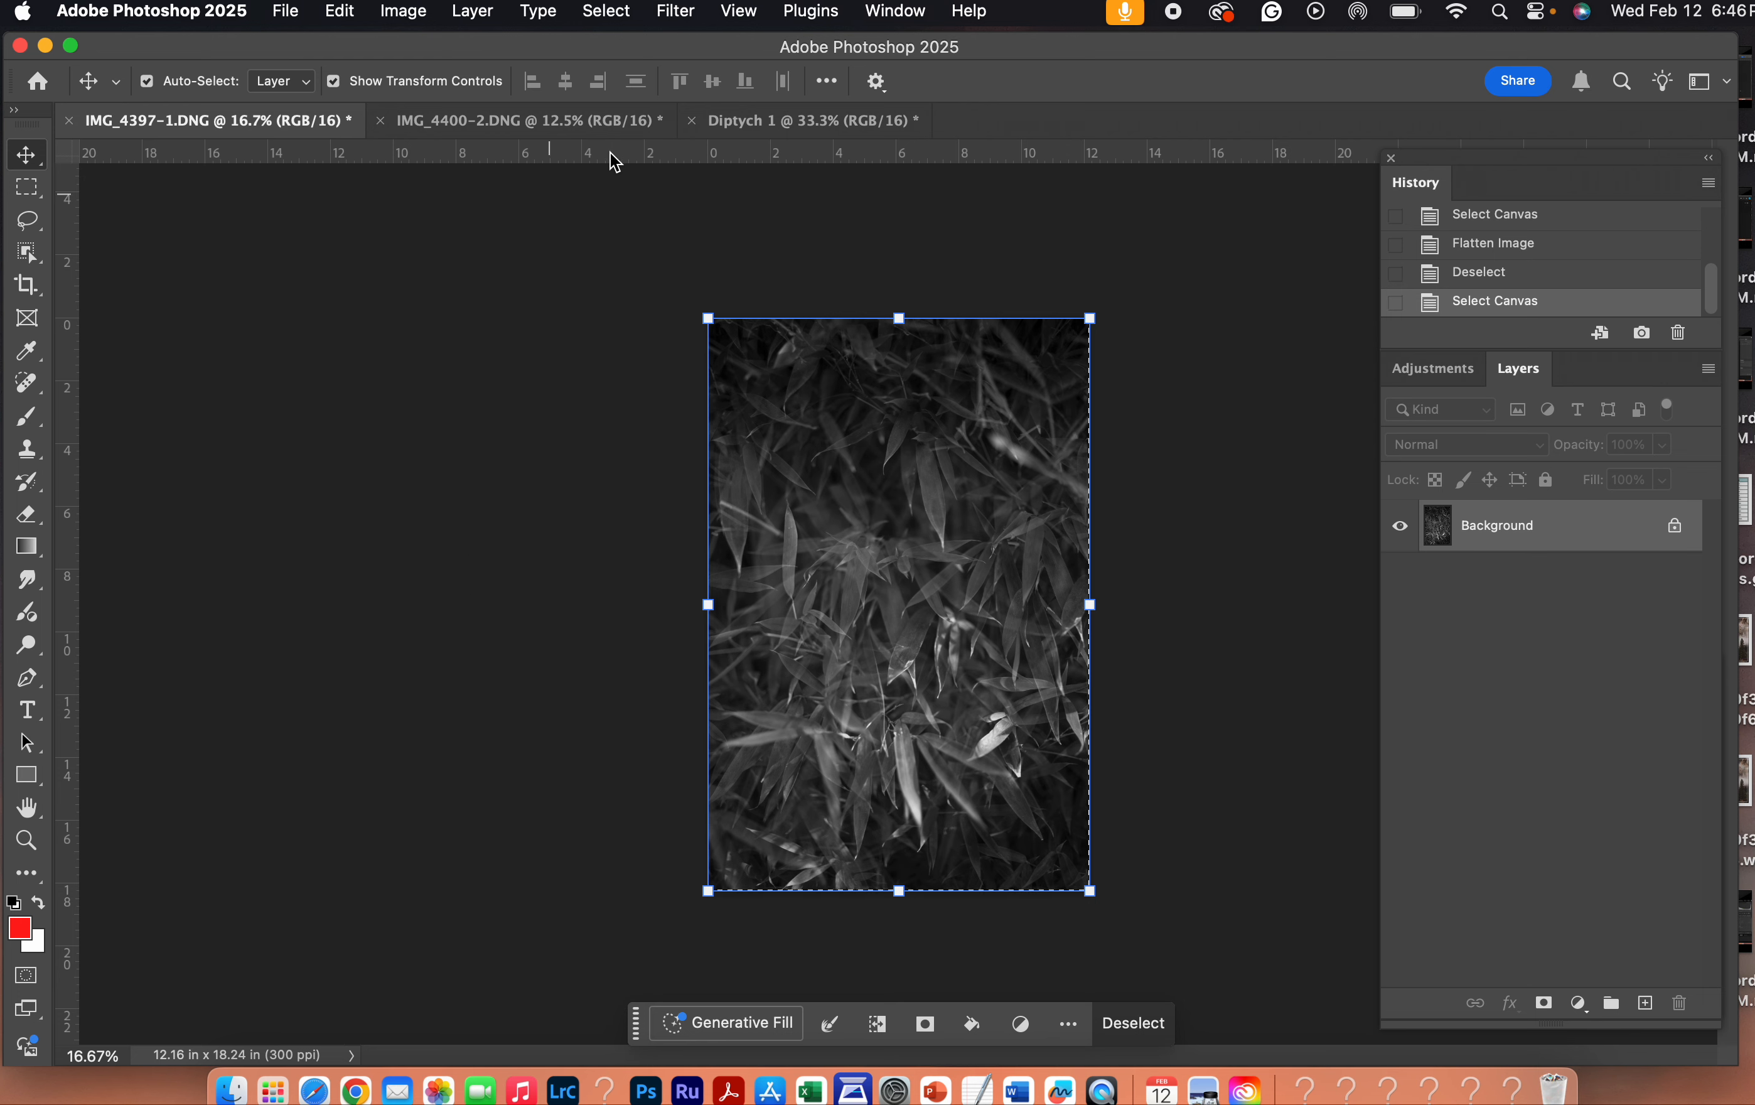
click(354, 6)
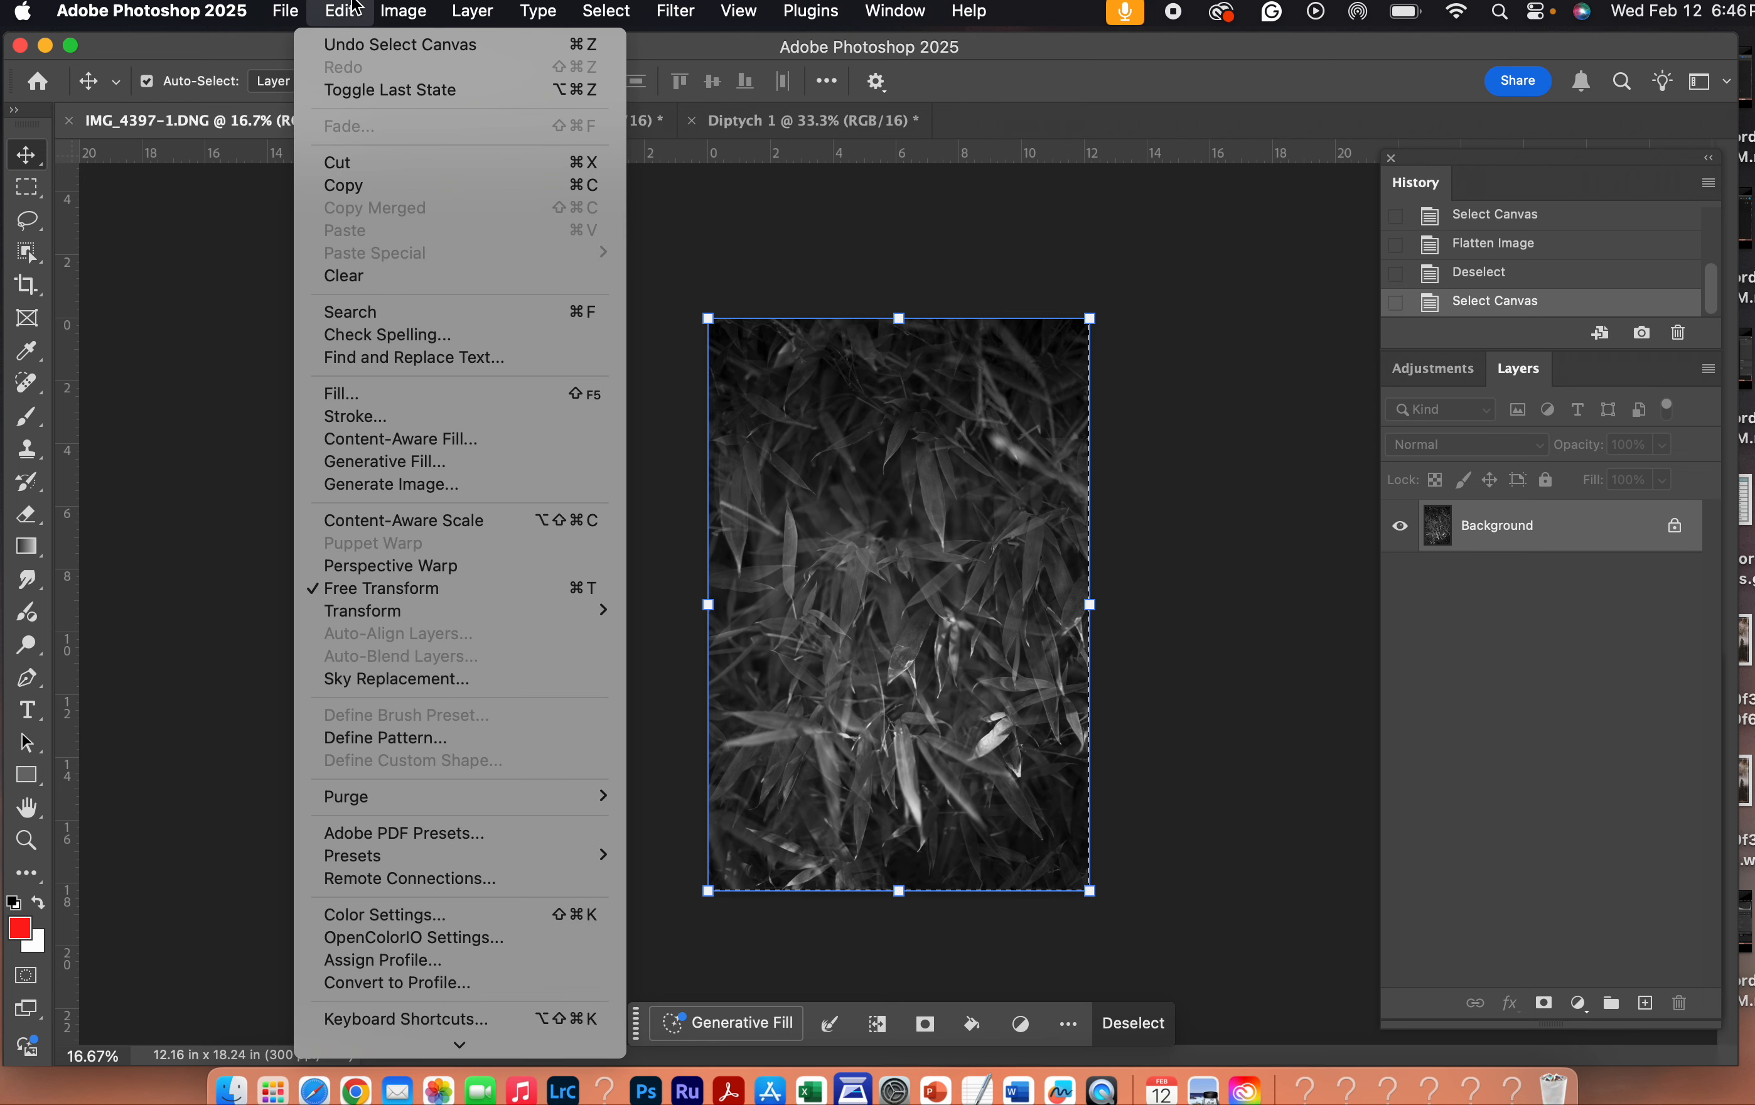
click(409, 189)
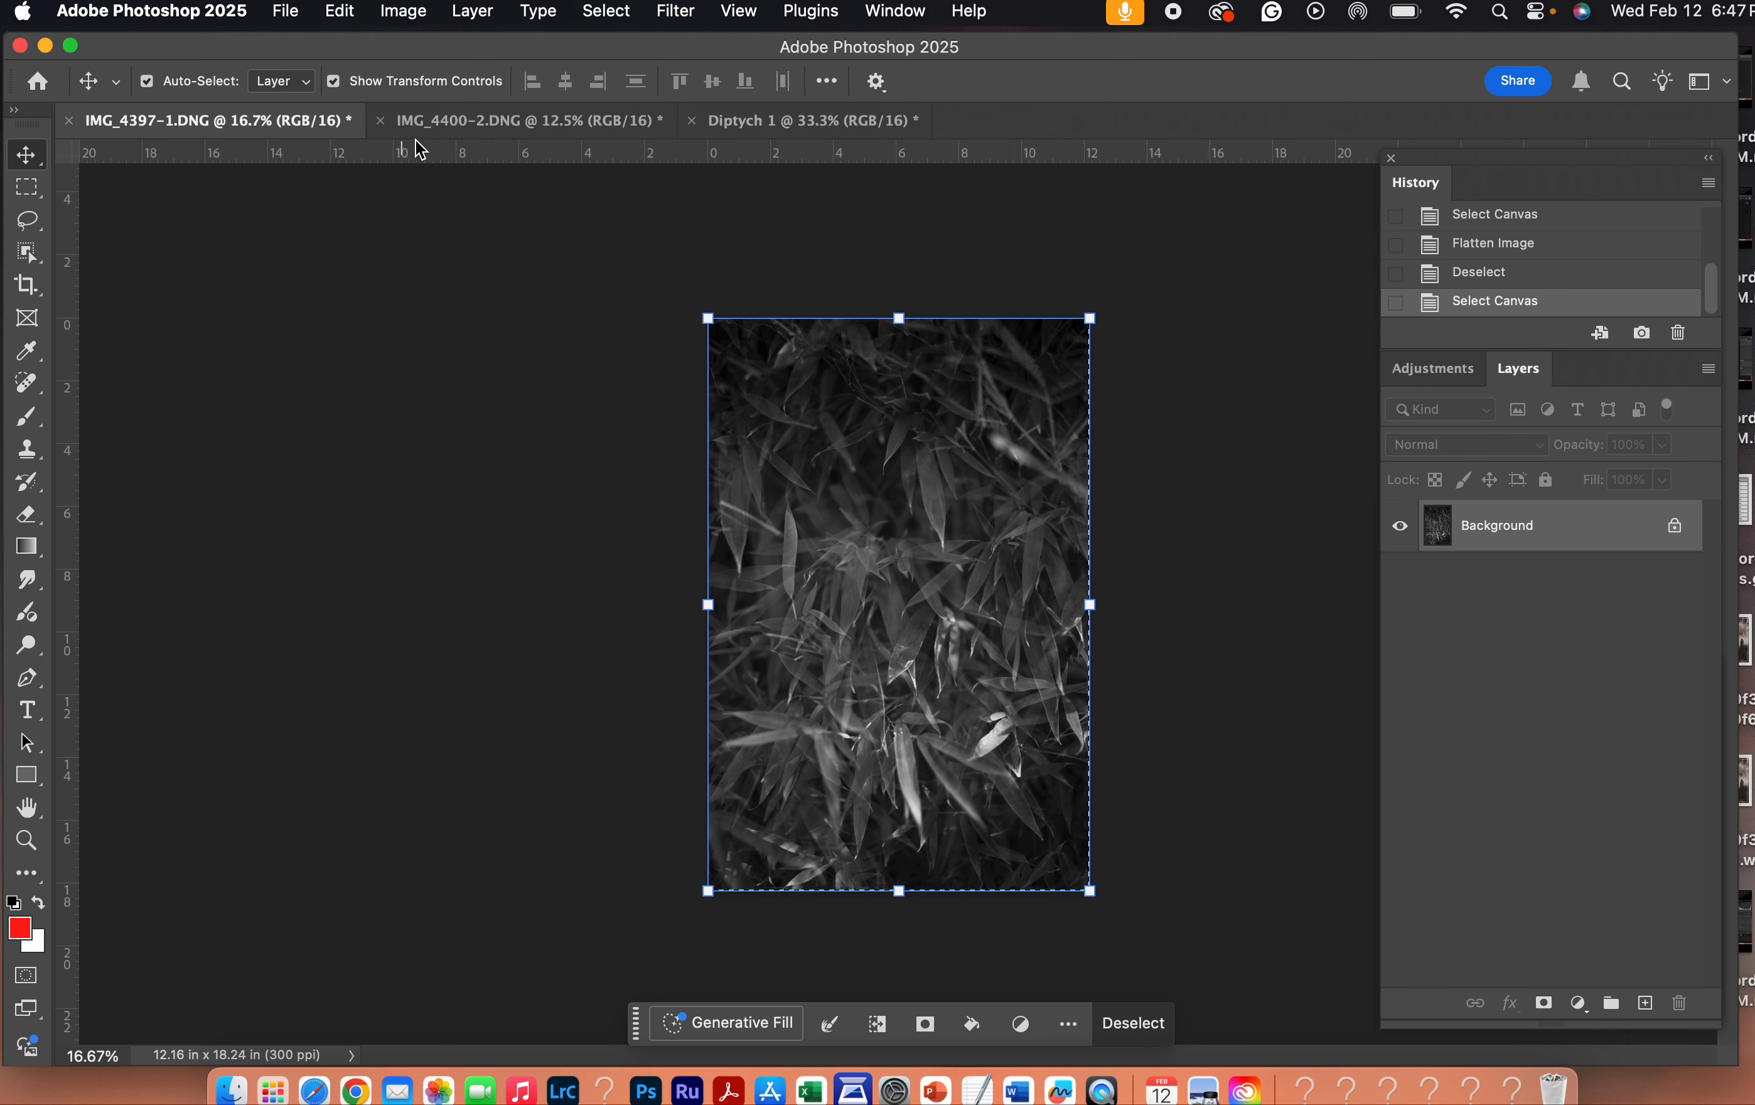
- Paste the copied photo into Diptych 1 as a new layer and check it by hiding and reshowing it
click(753, 123)
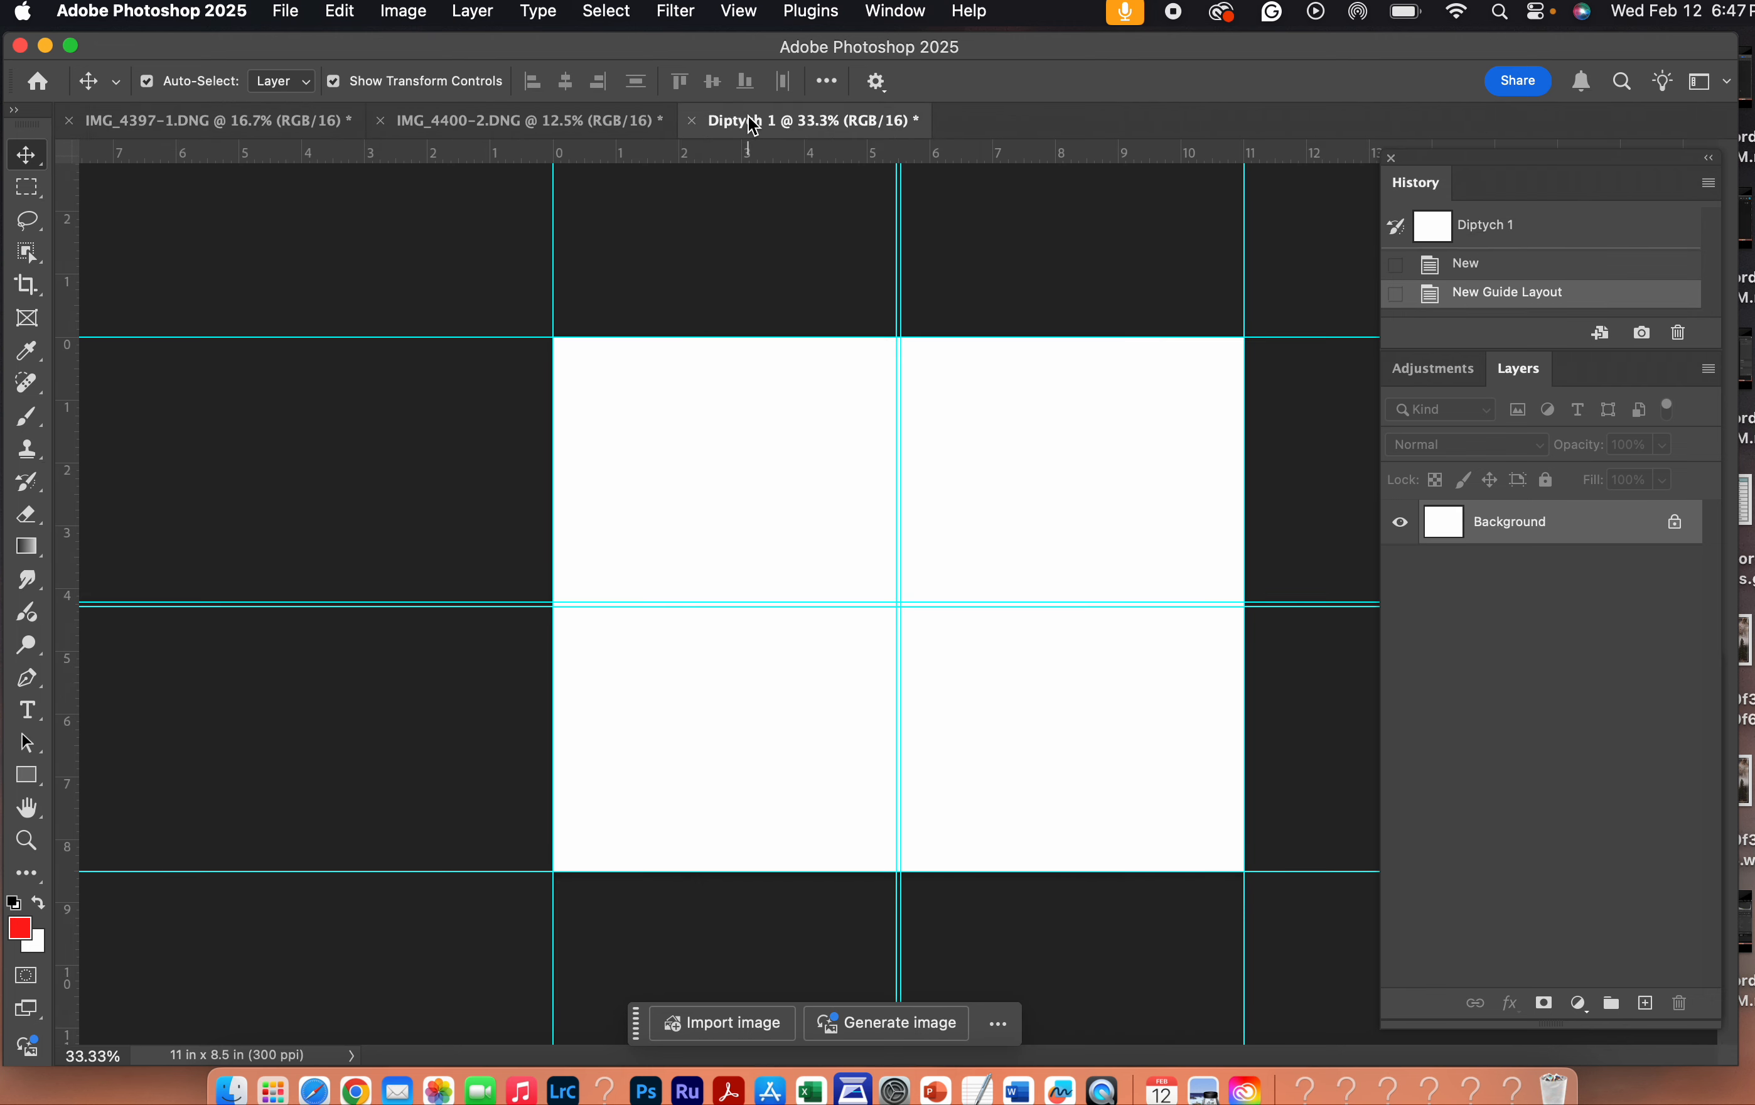
click(340, 11)
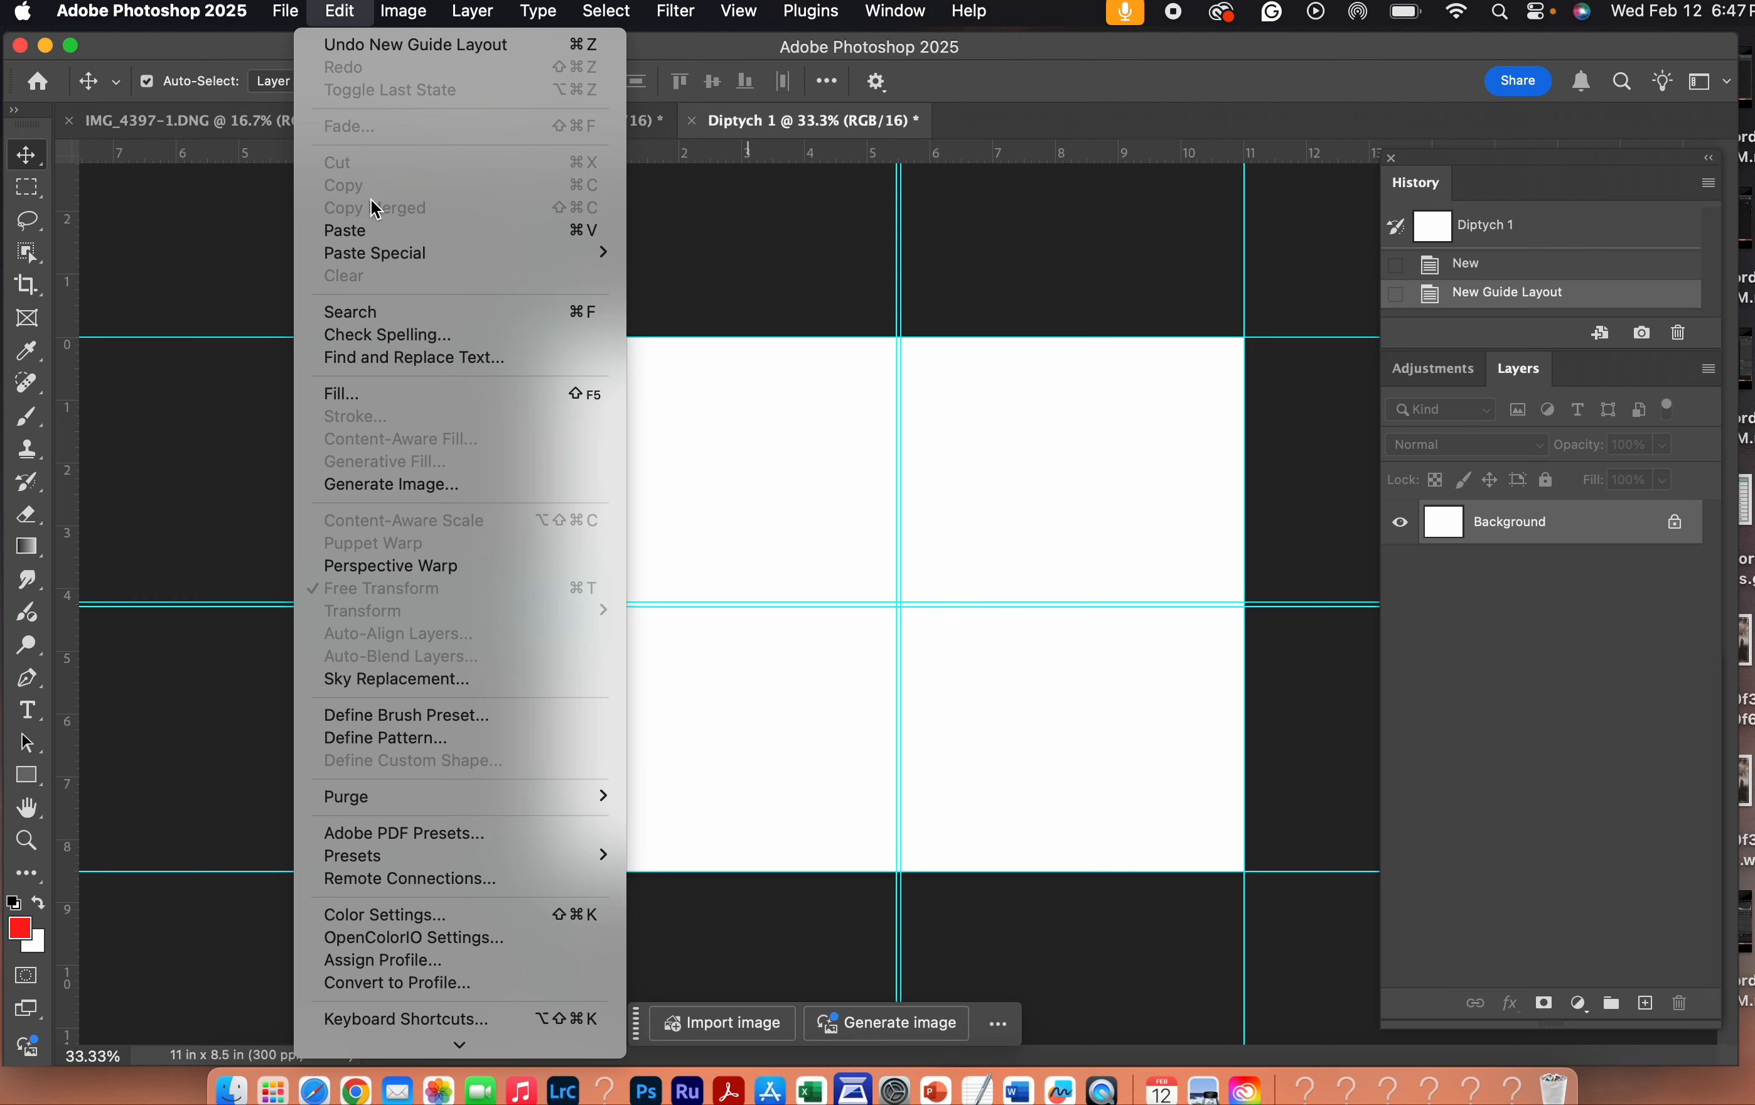
click(396, 231)
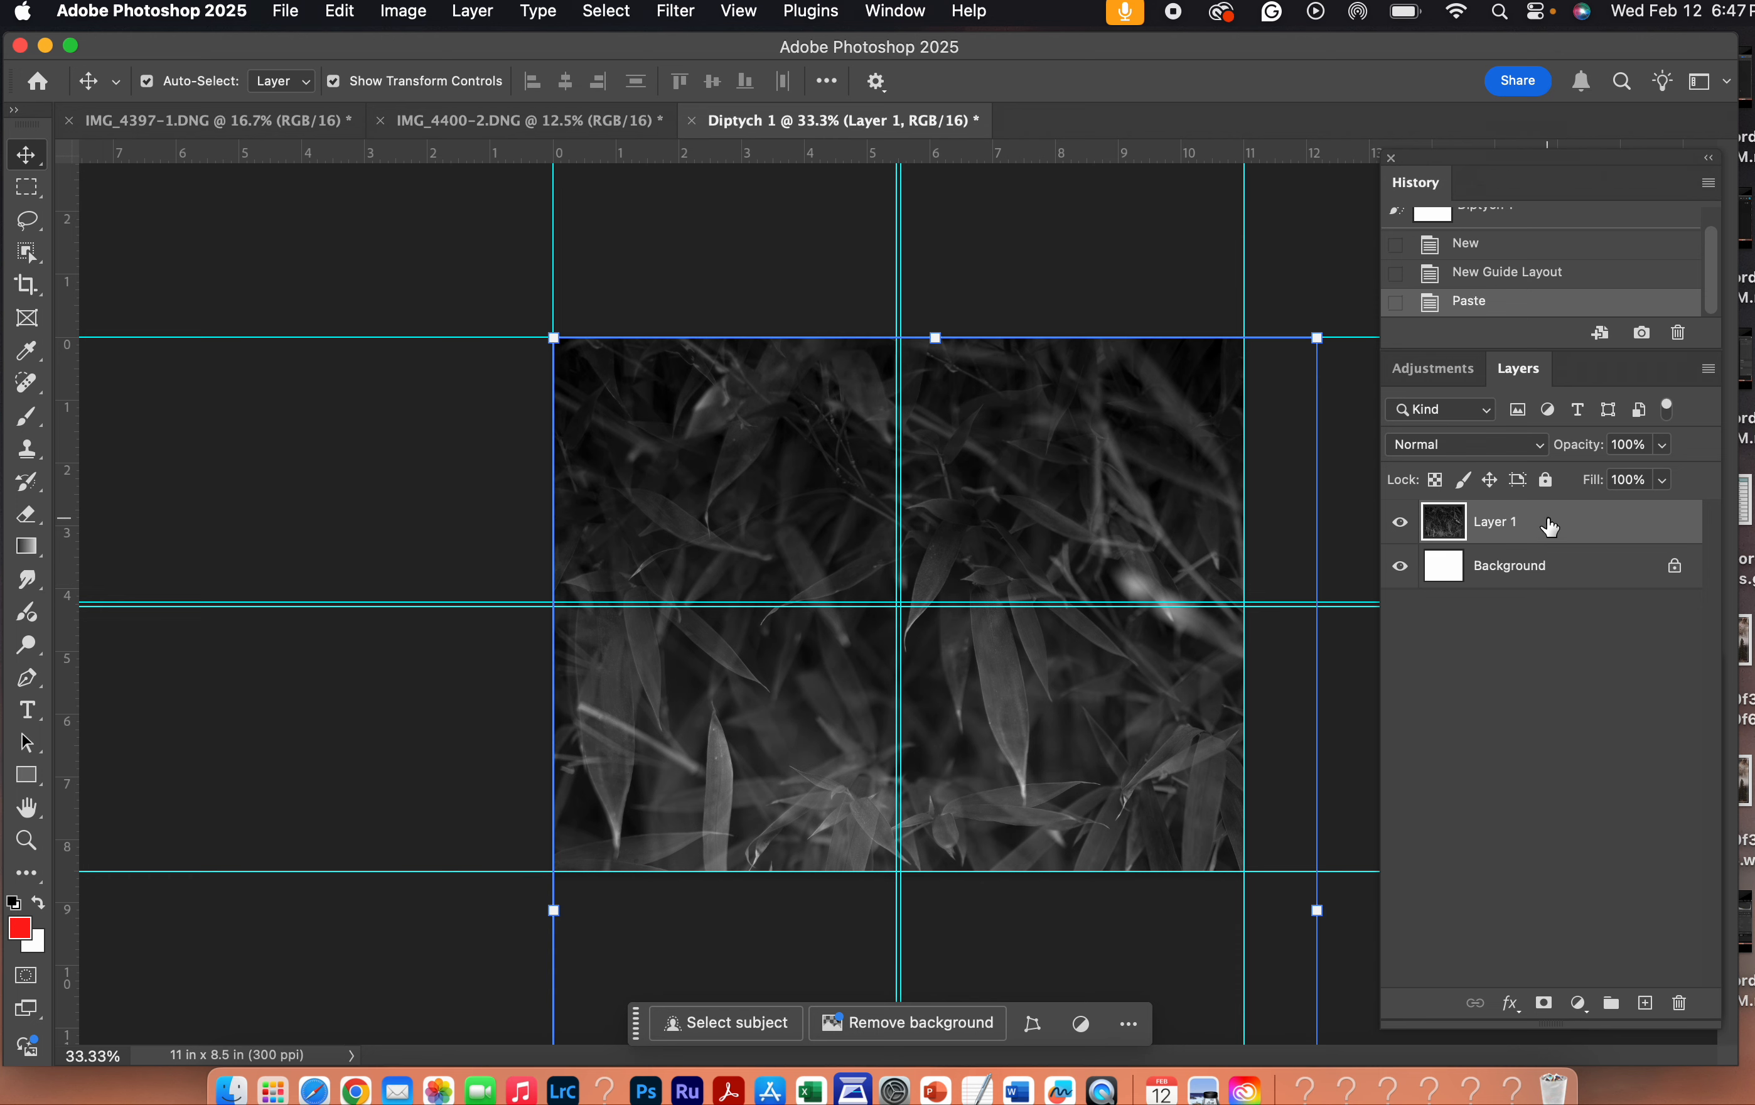
click(1400, 523)
click(1399, 523)
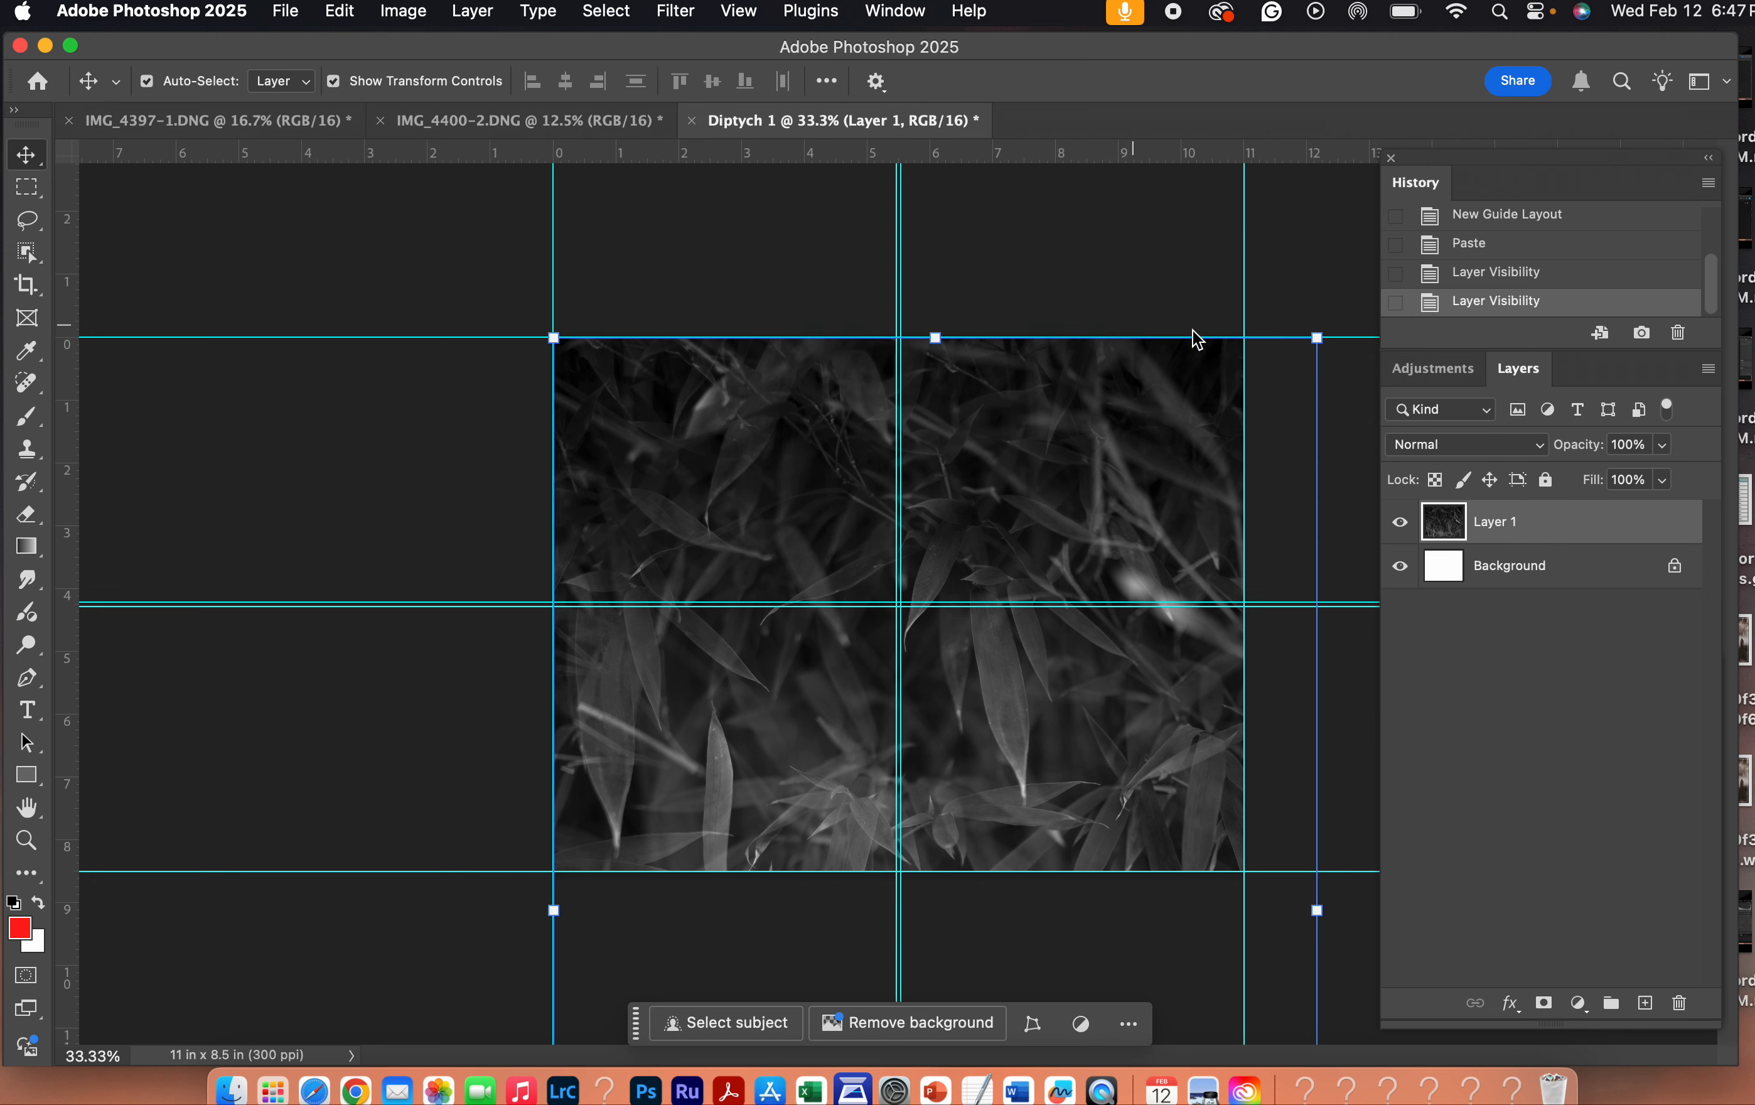
- Scale the pasted photo to about 31.42%, place it vertically centered against the left guide of the center gutter, and apply the transform
drag(559, 330, 908, 641)
drag(811, 722, 882, 830)
drag(1037, 869, 783, 477)
drag(633, 446, 724, 512)
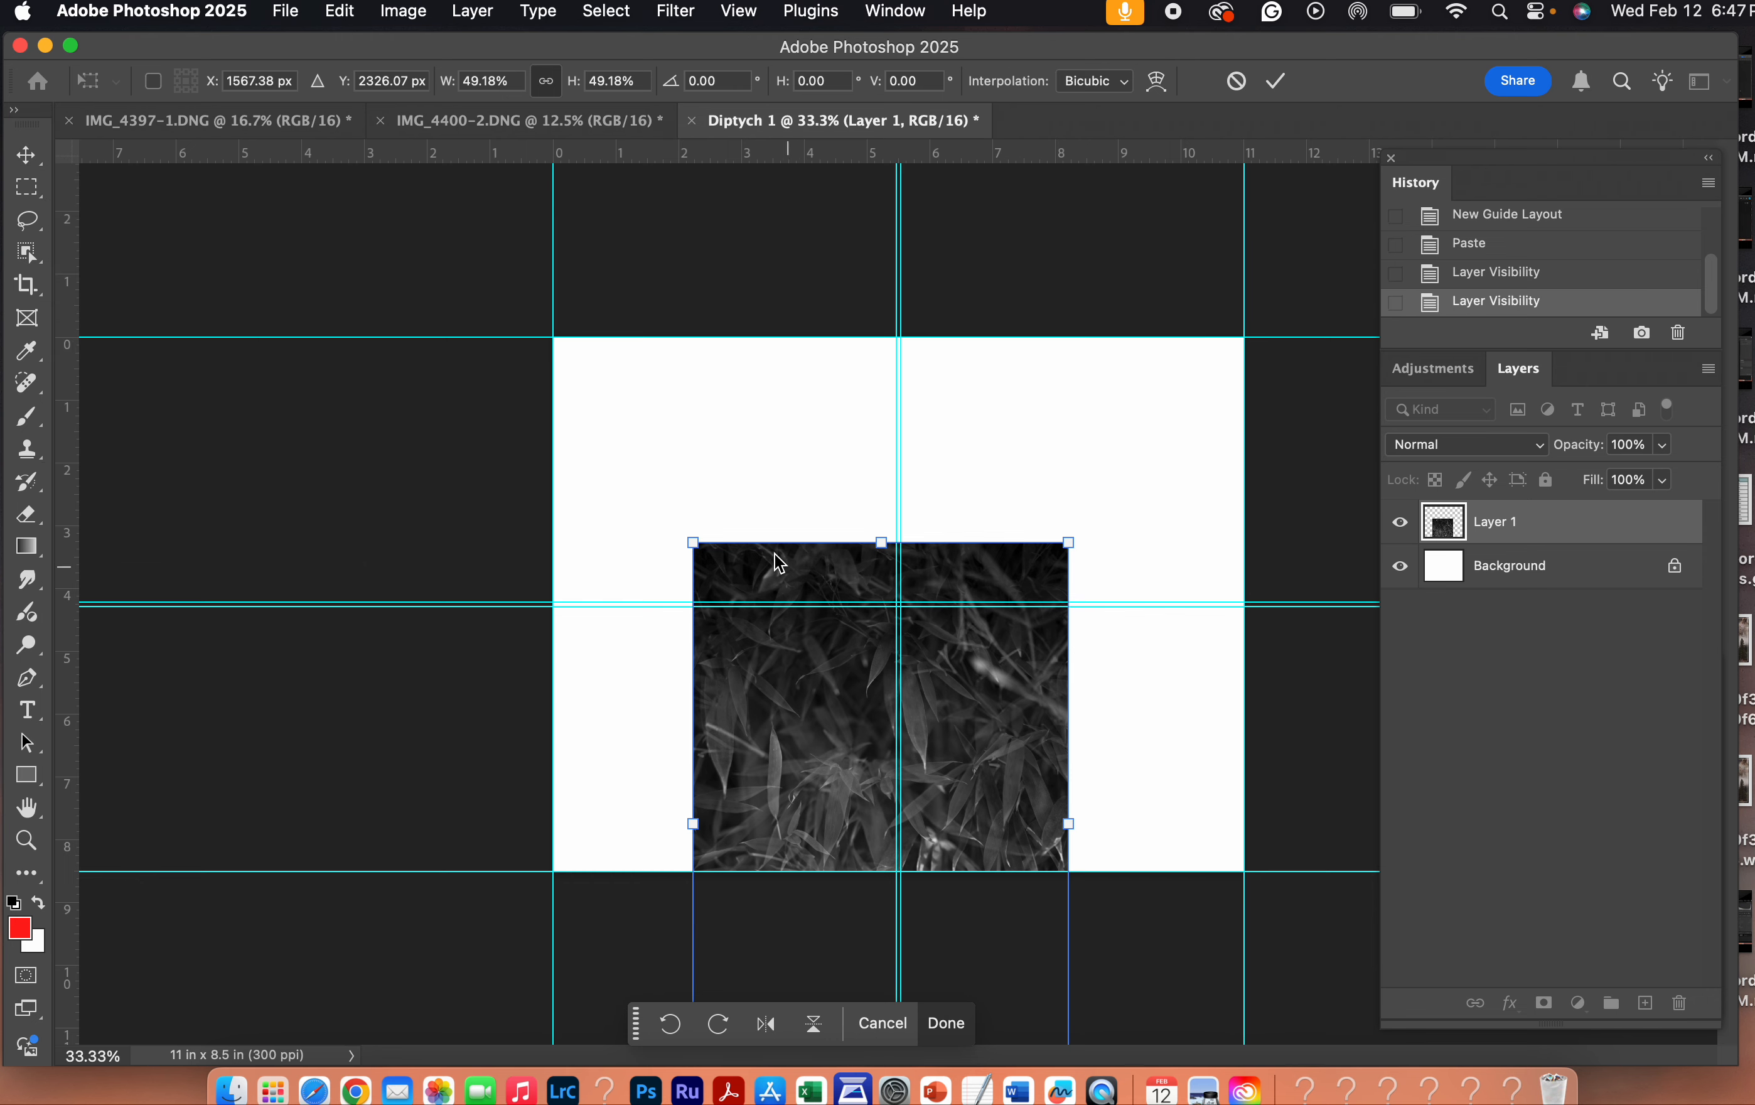
drag(687, 535, 738, 609)
drag(823, 741, 703, 513)
drag(634, 392, 760, 498)
drag(799, 572, 723, 467)
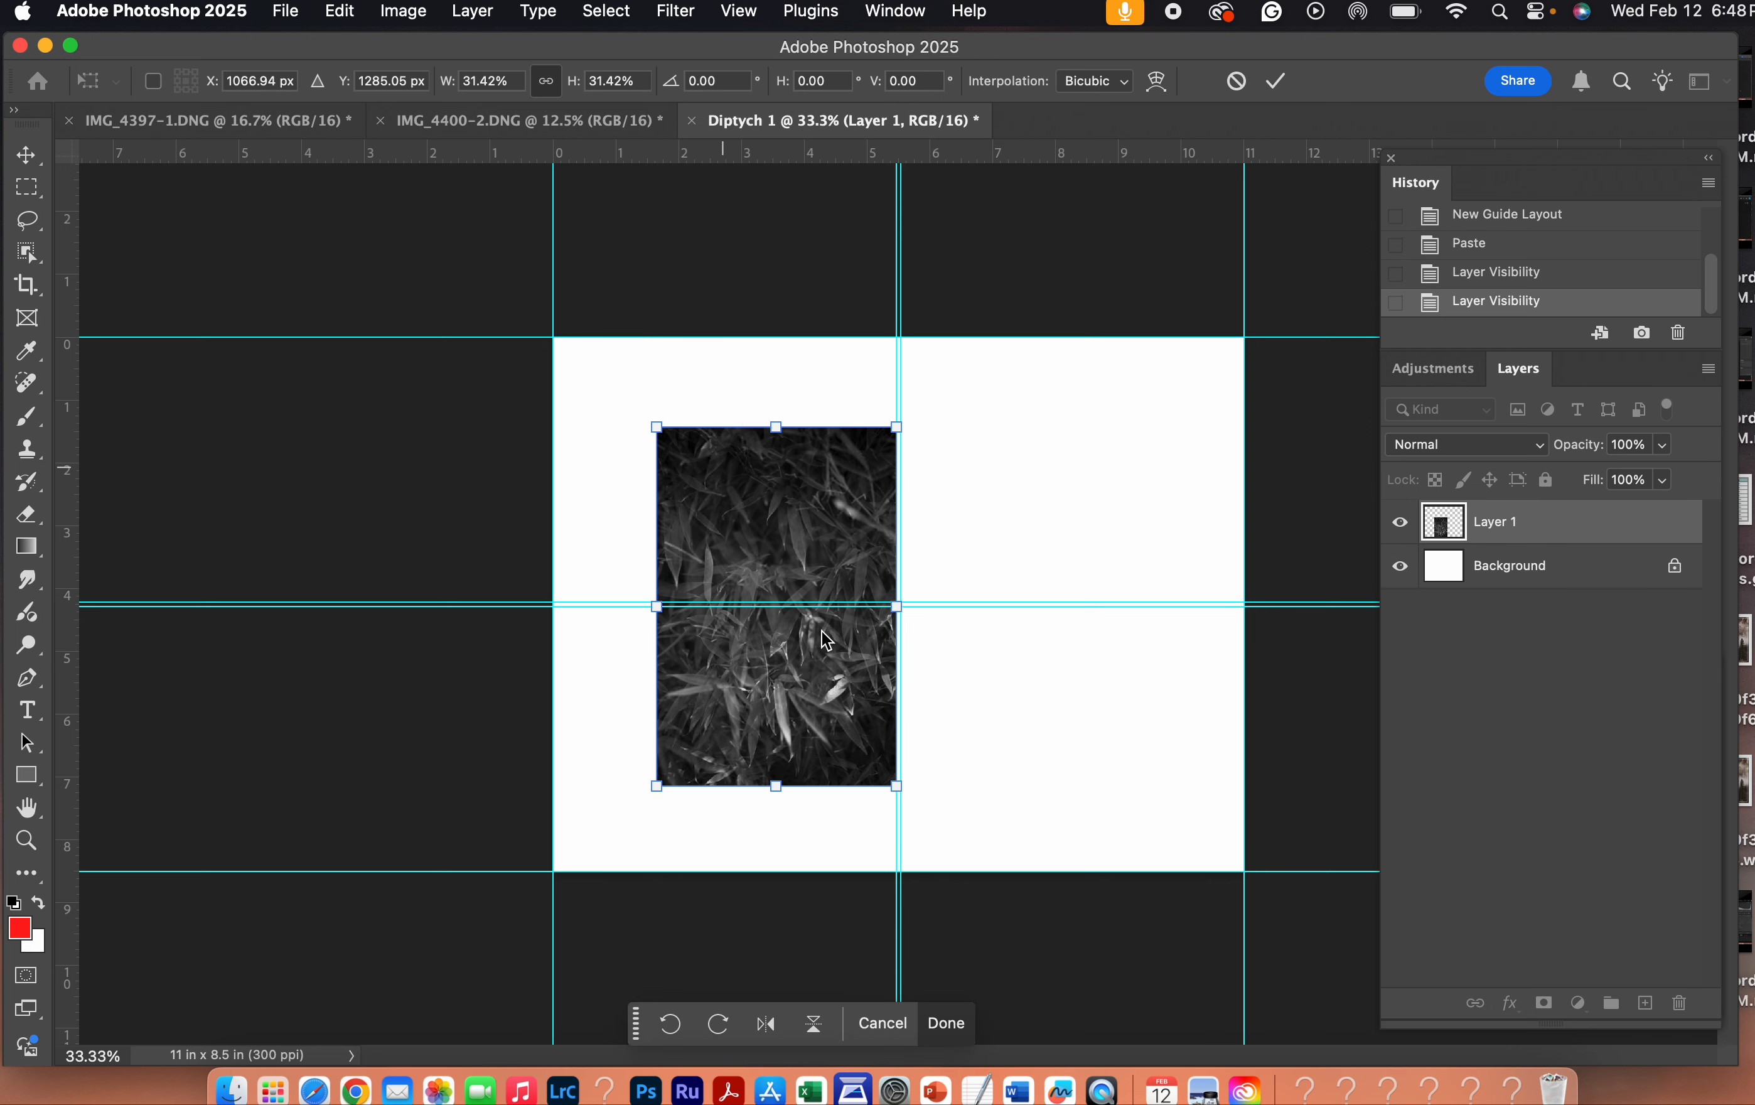
click(721, 9)
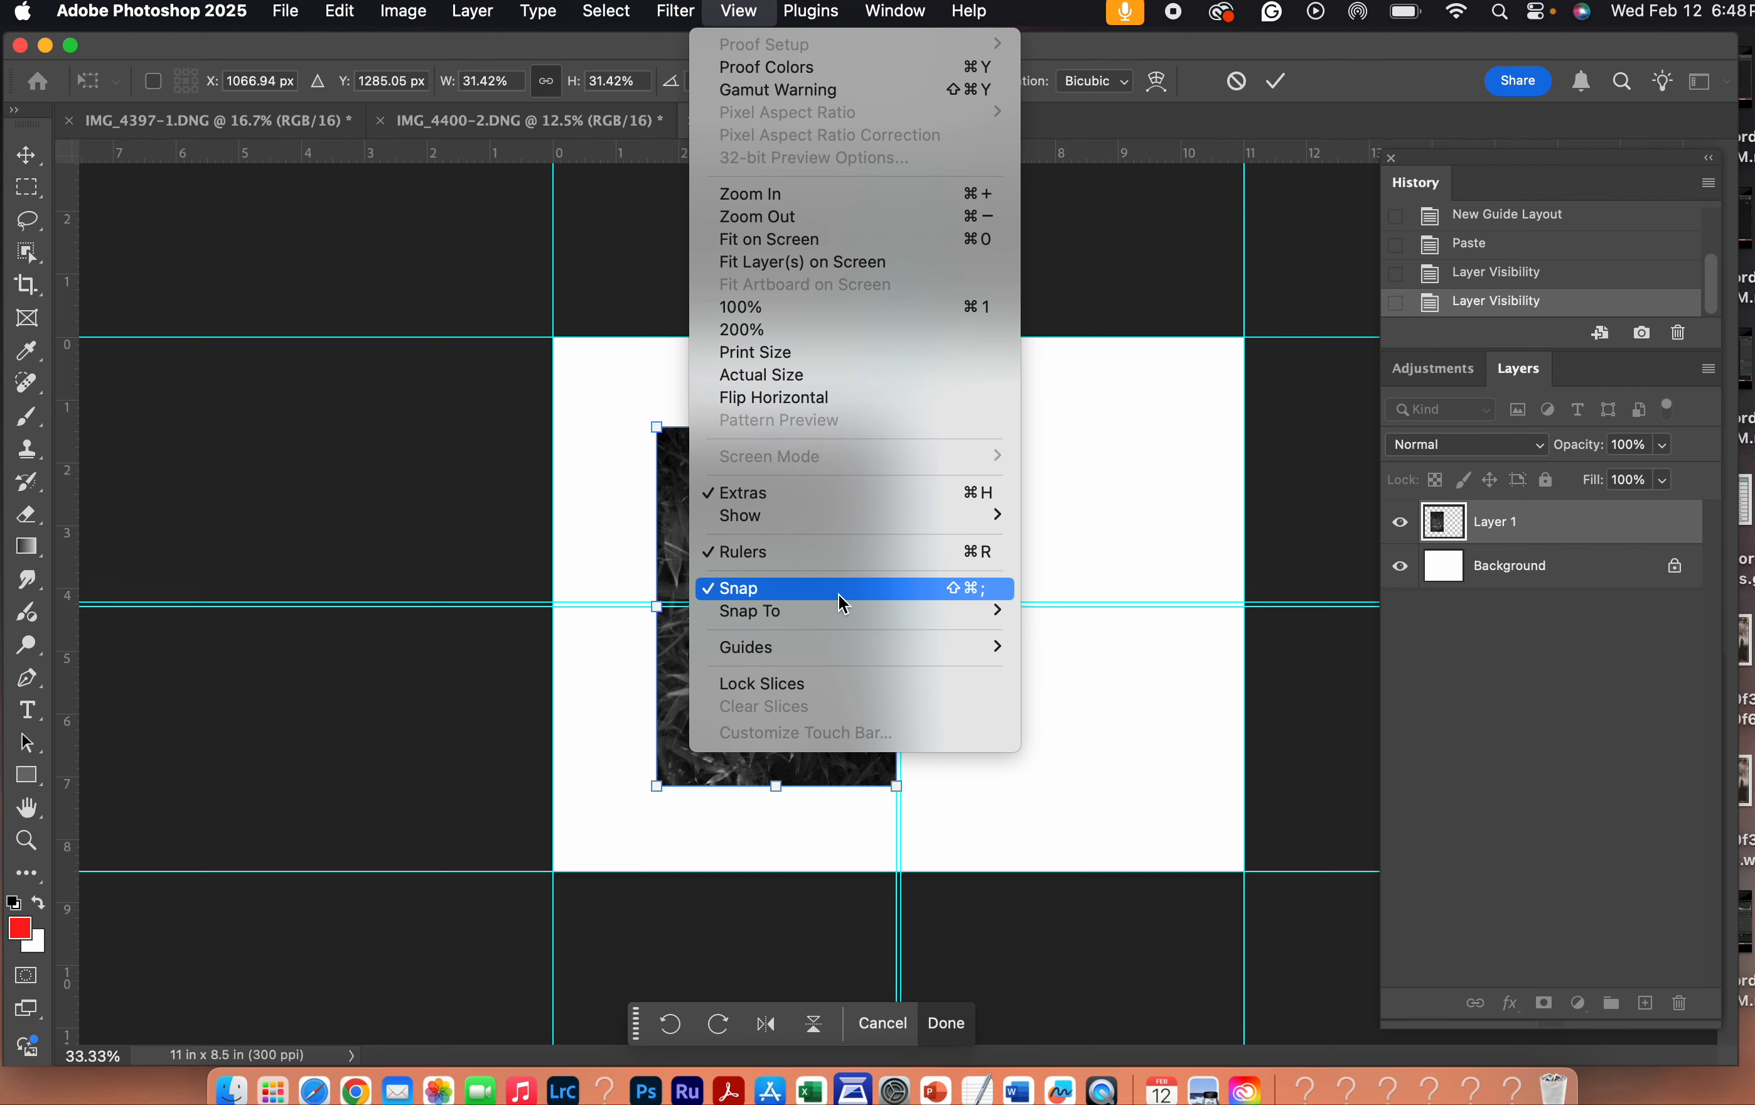
click(734, 9)
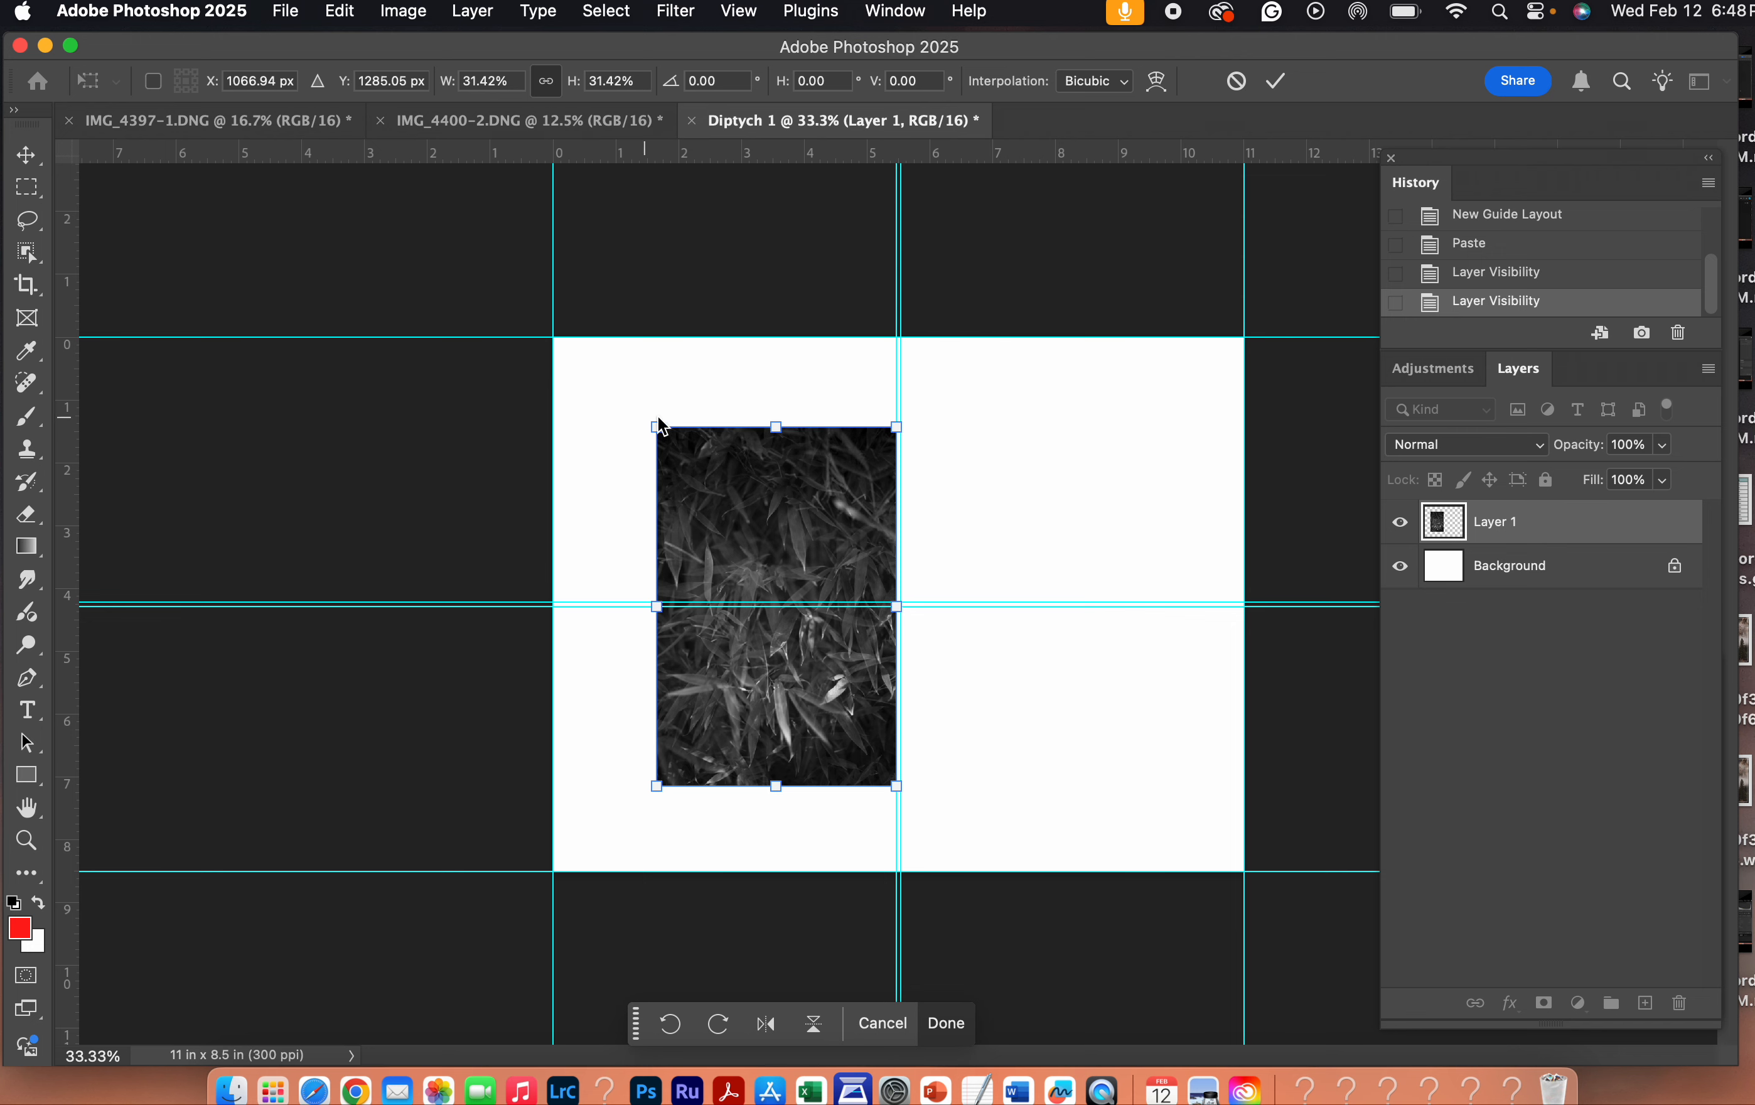
click(944, 1023)
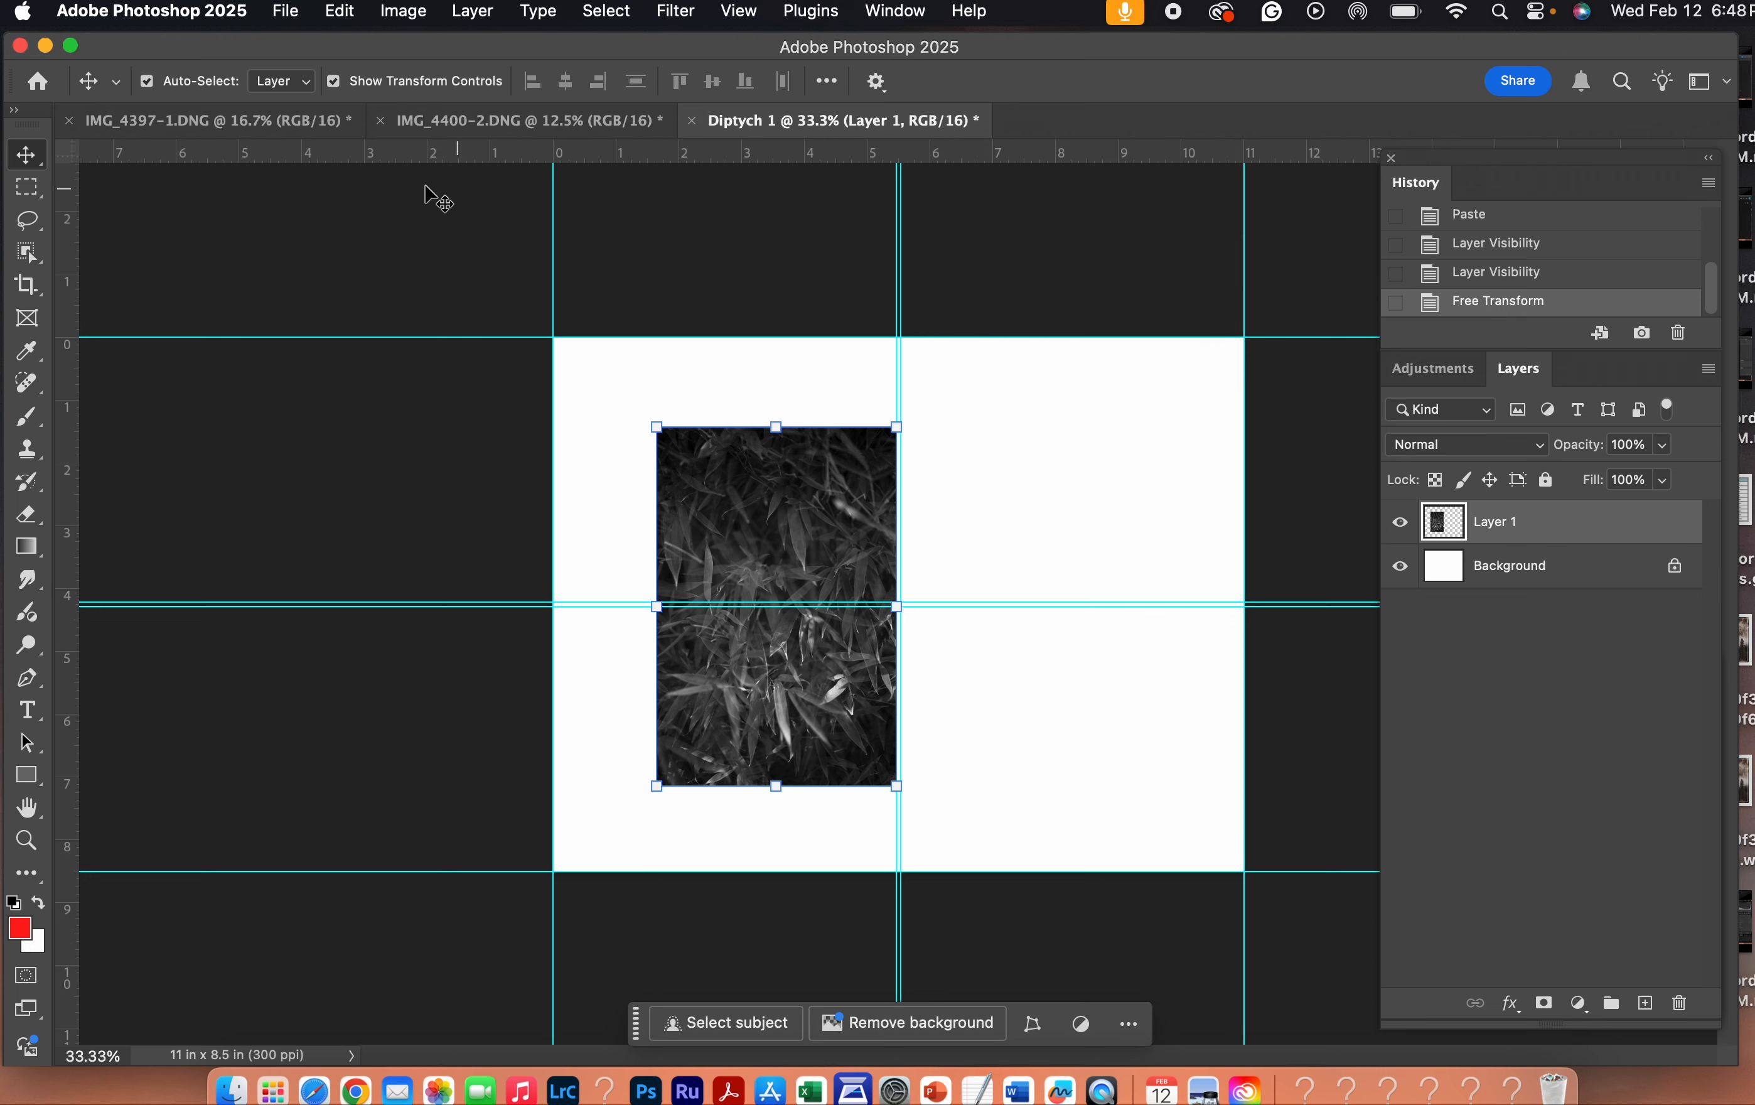
- Select the entire canvas of IMG_4400-2.DNG and copy it to the clipboard
click(223, 116)
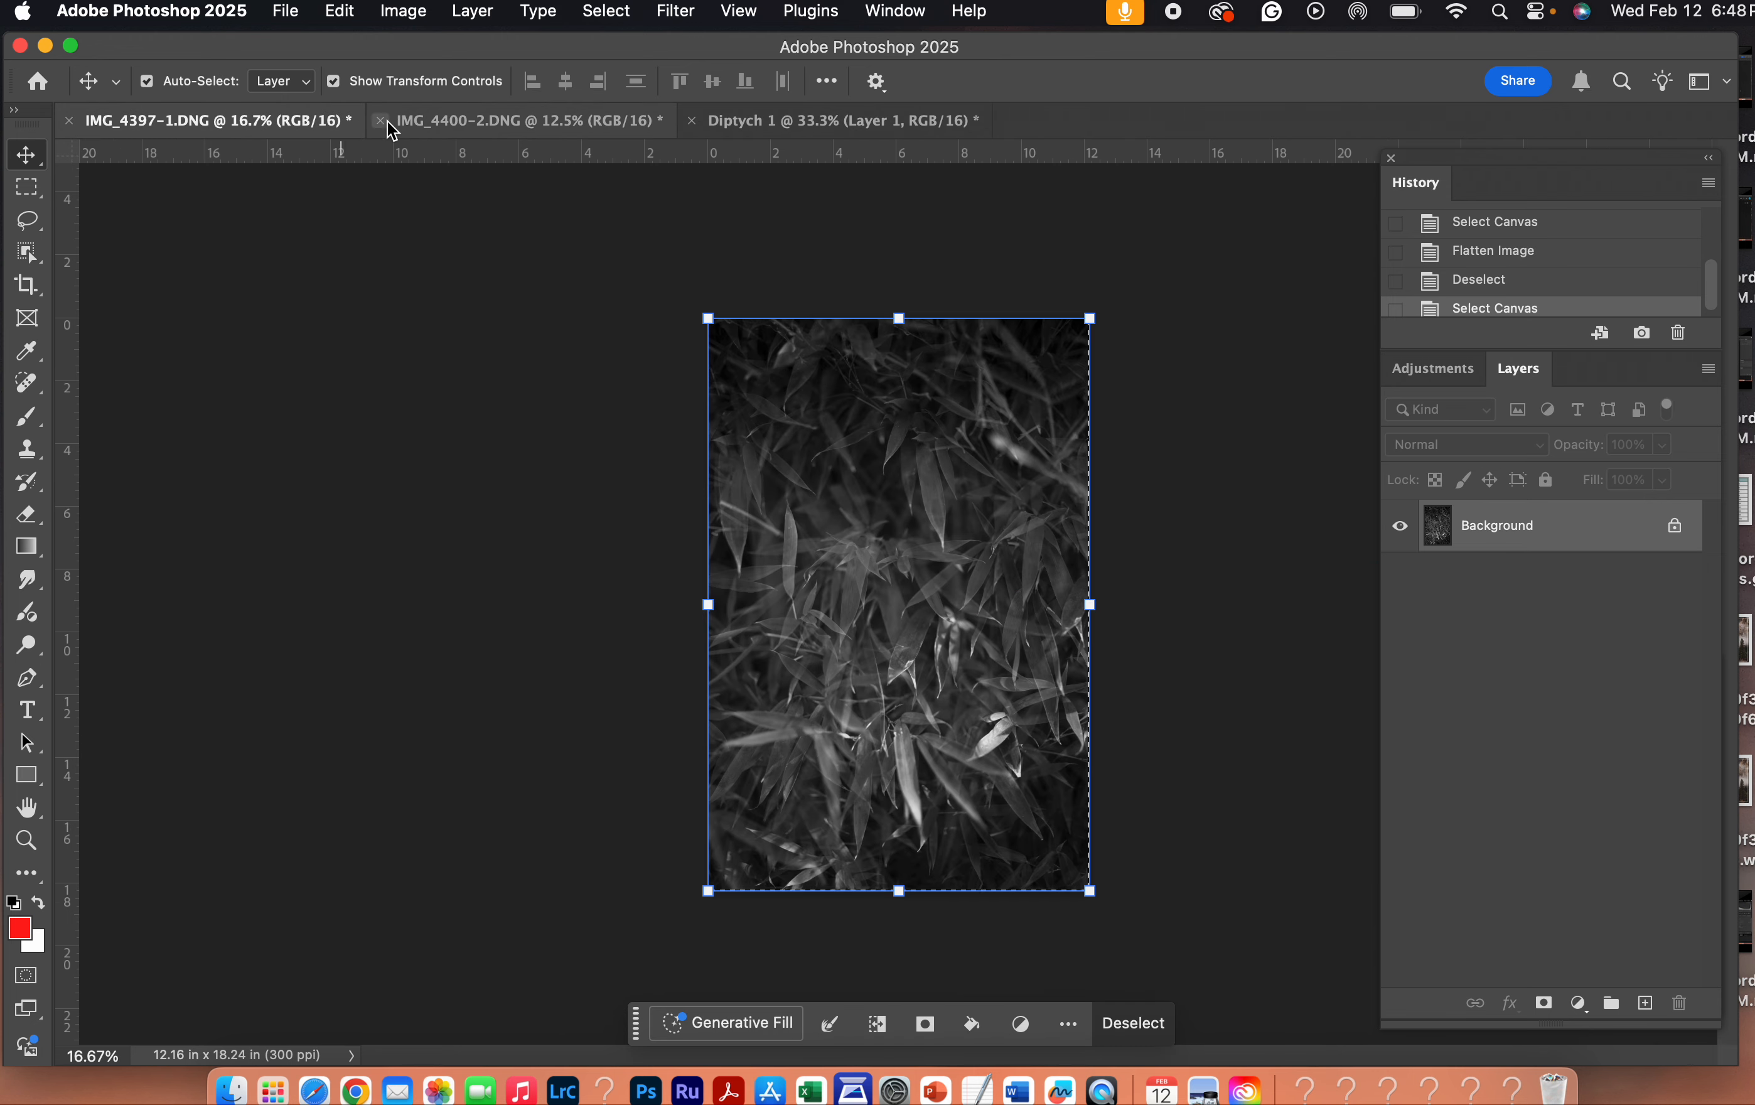
click(479, 115)
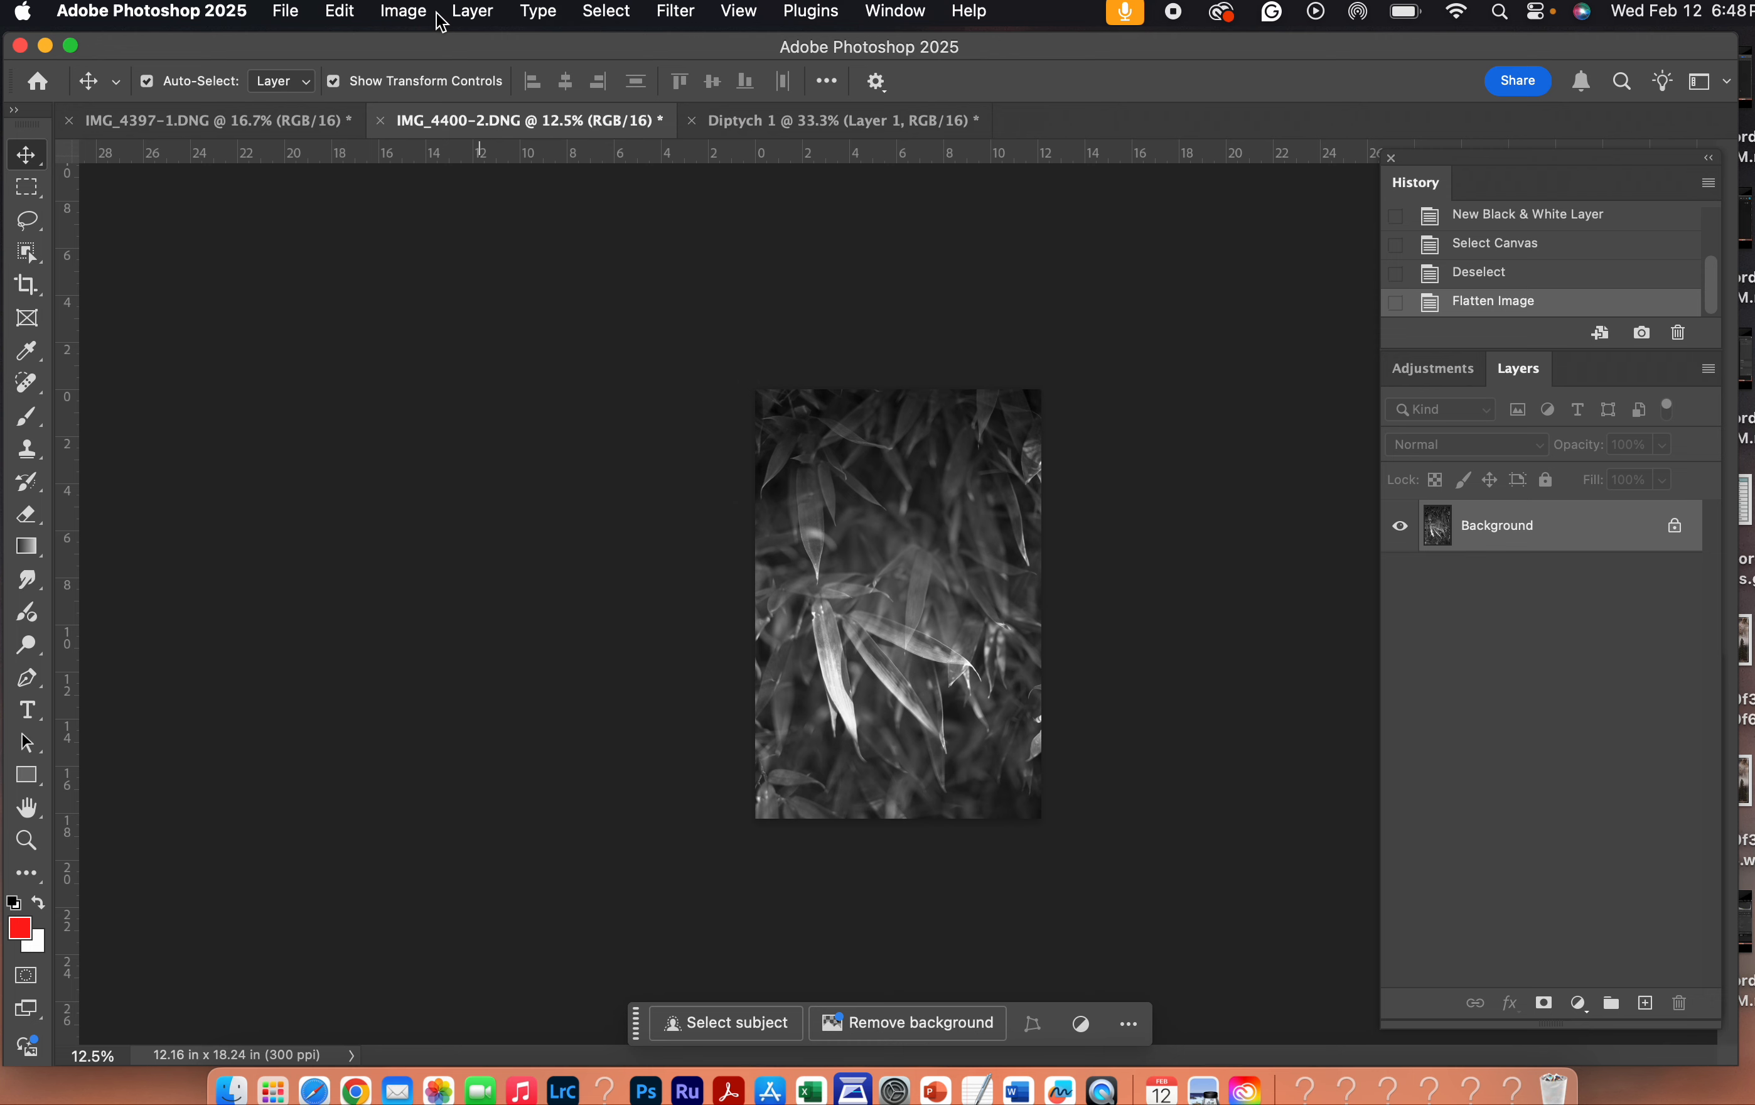
click(589, 6)
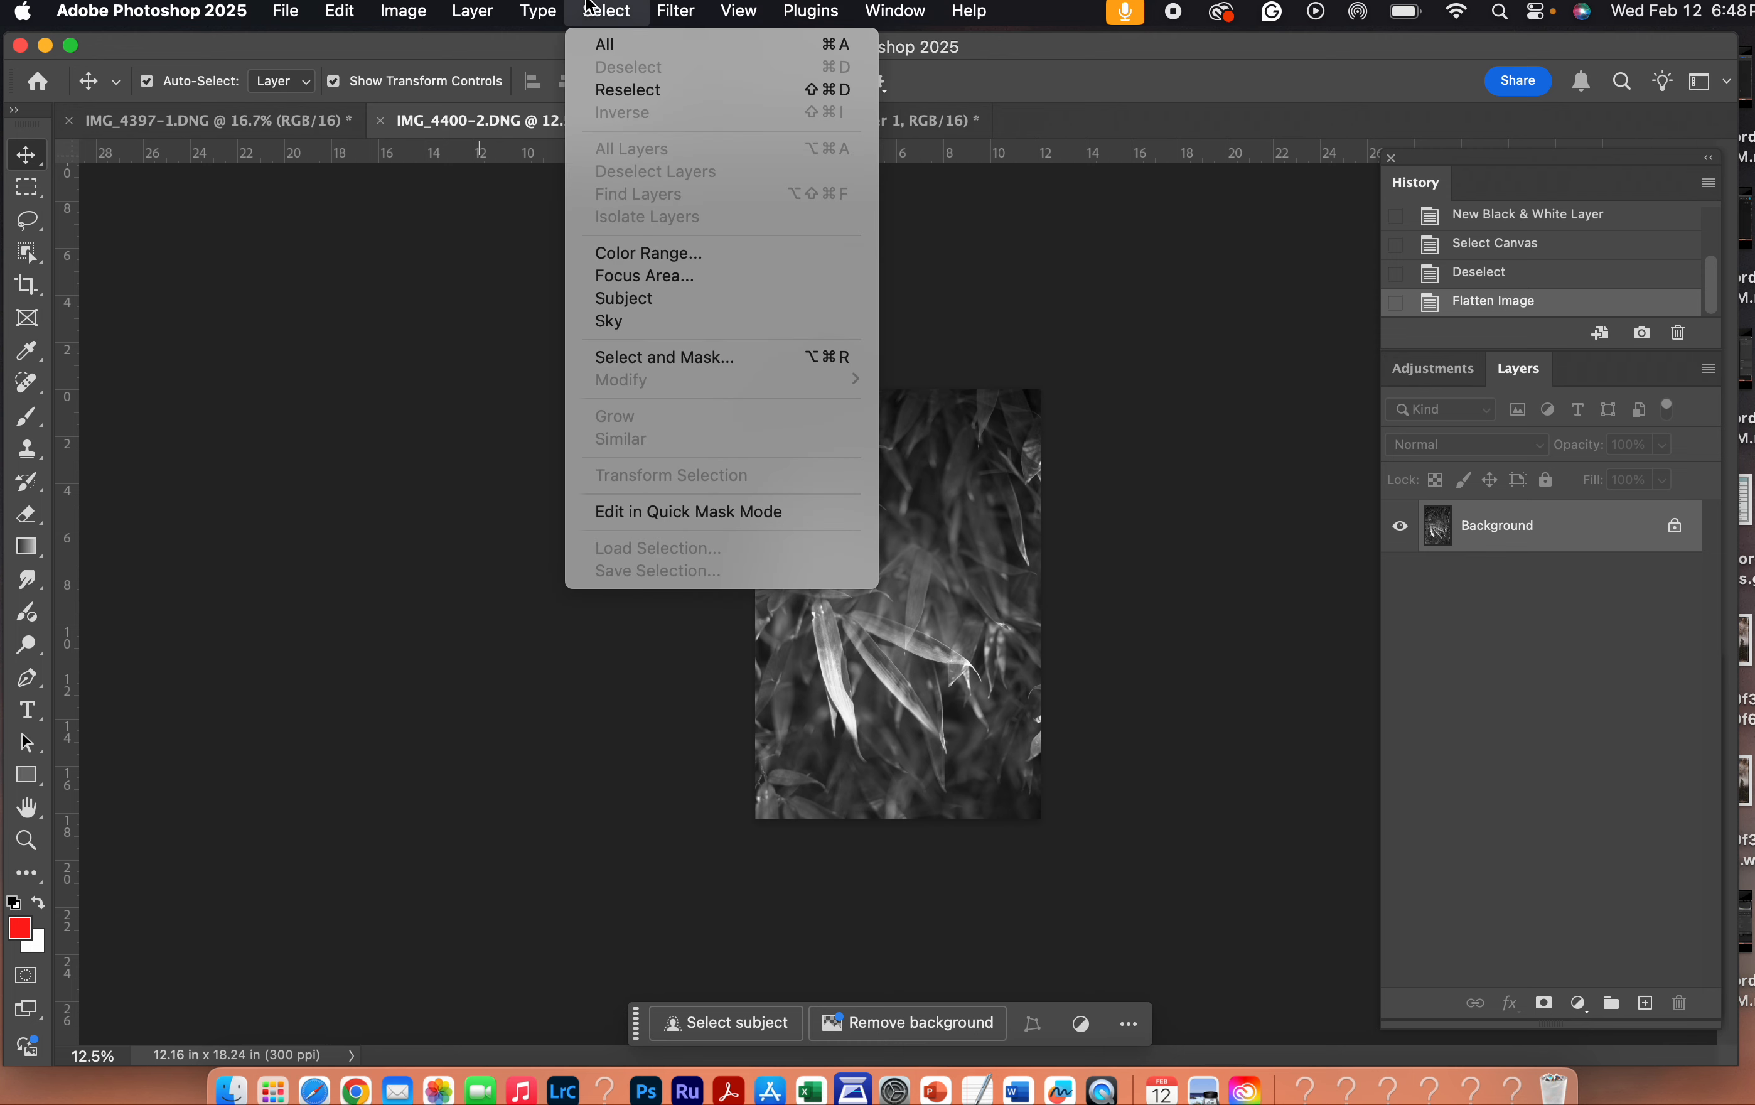
click(600, 44)
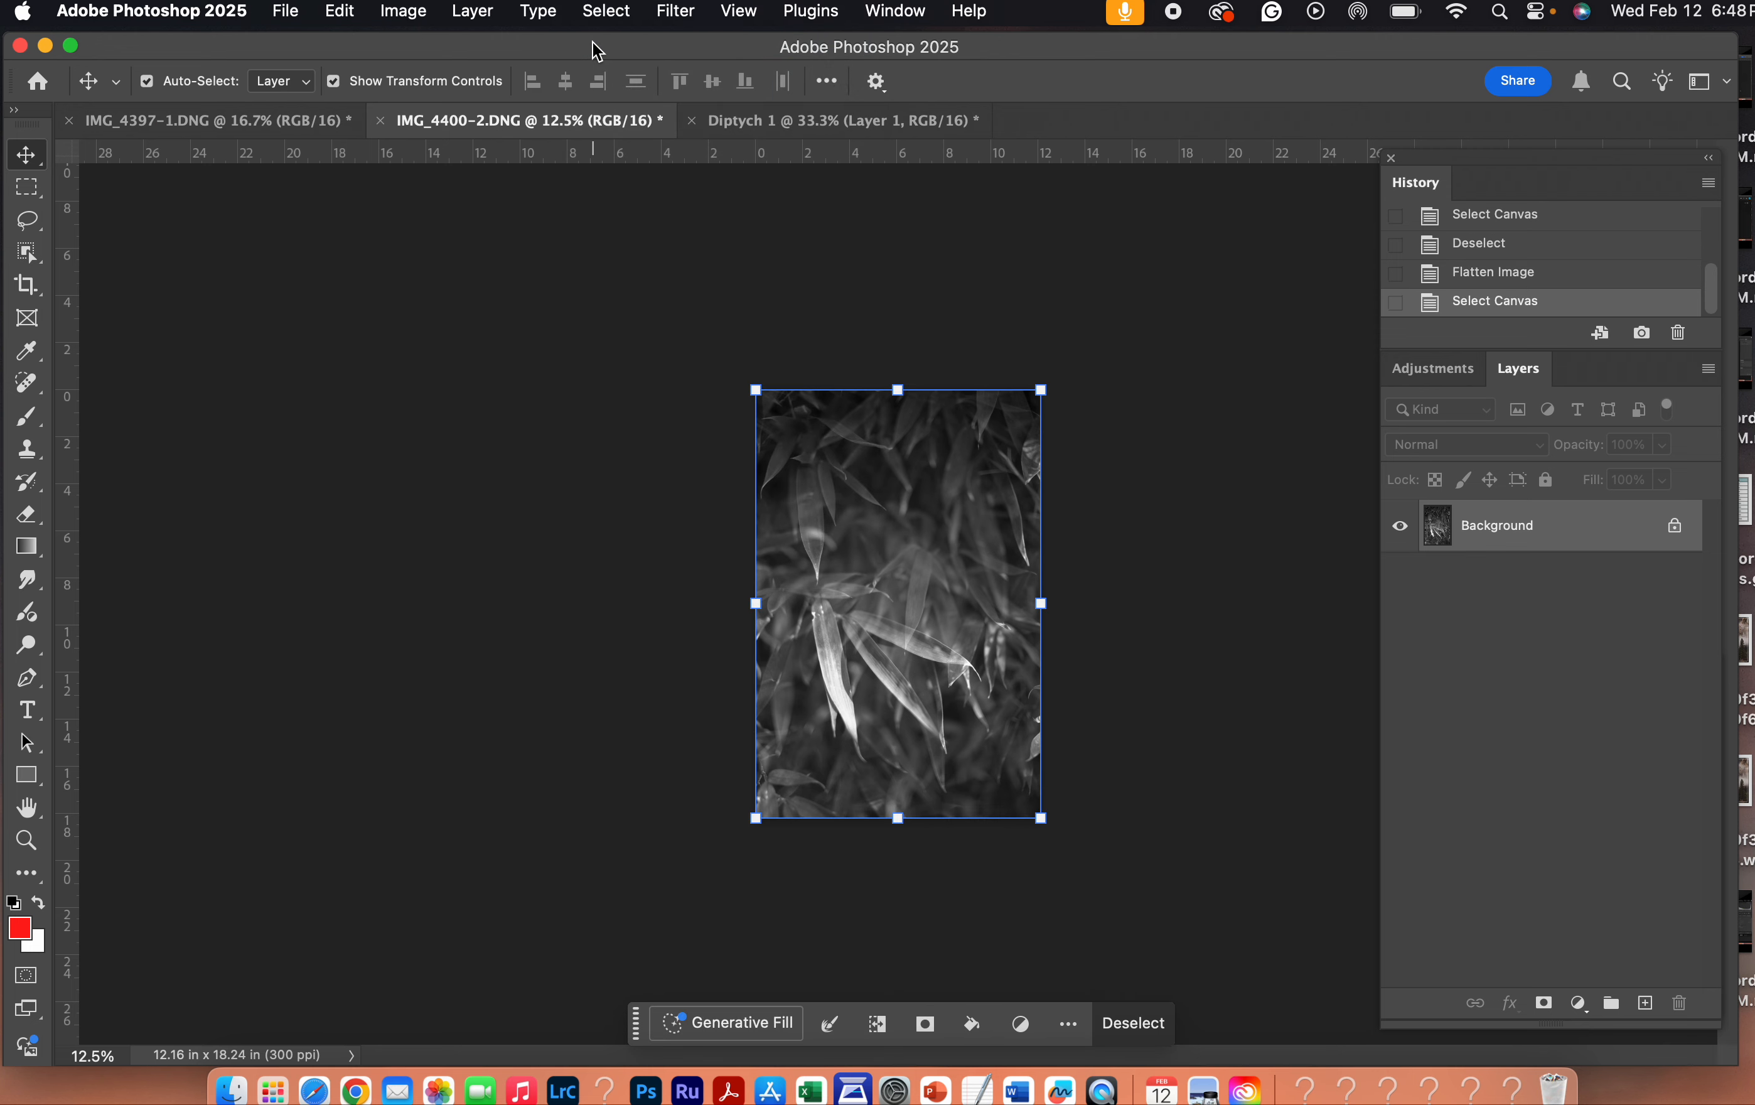
click(342, 9)
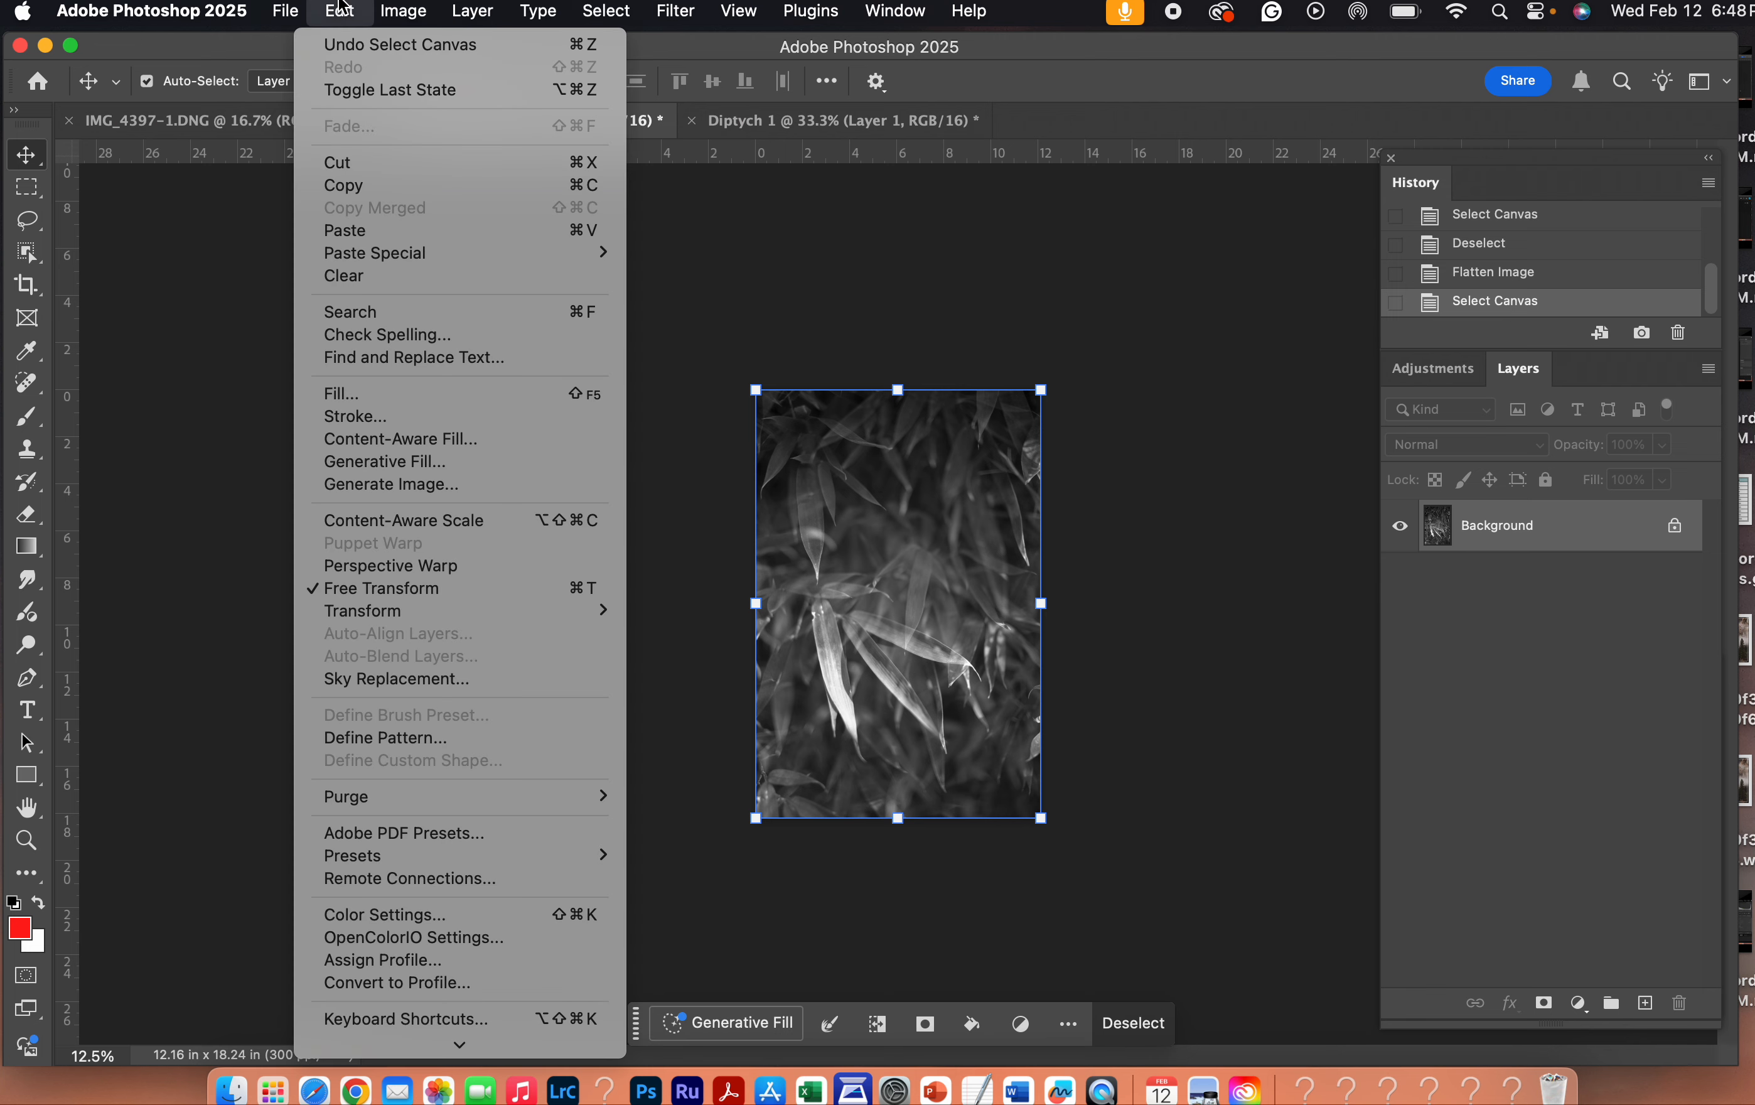
click(373, 192)
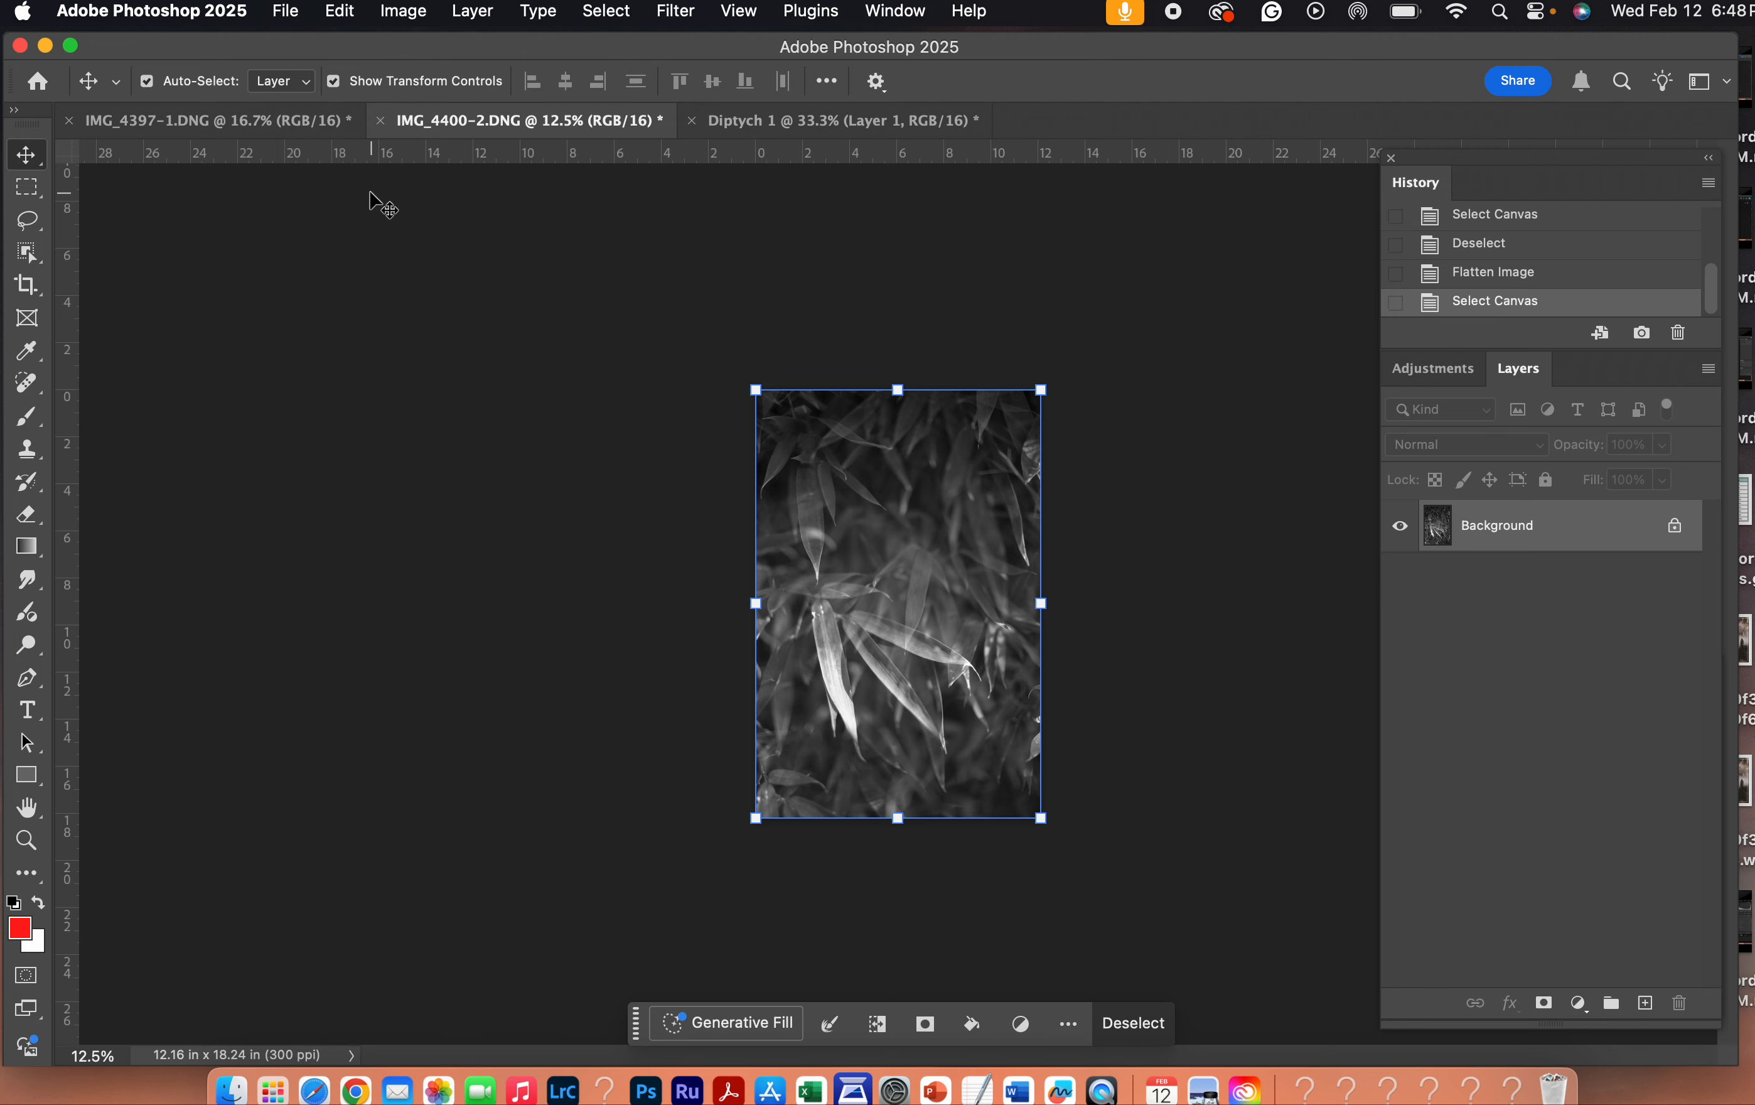
- Paste the copied IMG_4400-2.DNG photo into Diptych 1 as a new layer
click(786, 122)
click(340, 10)
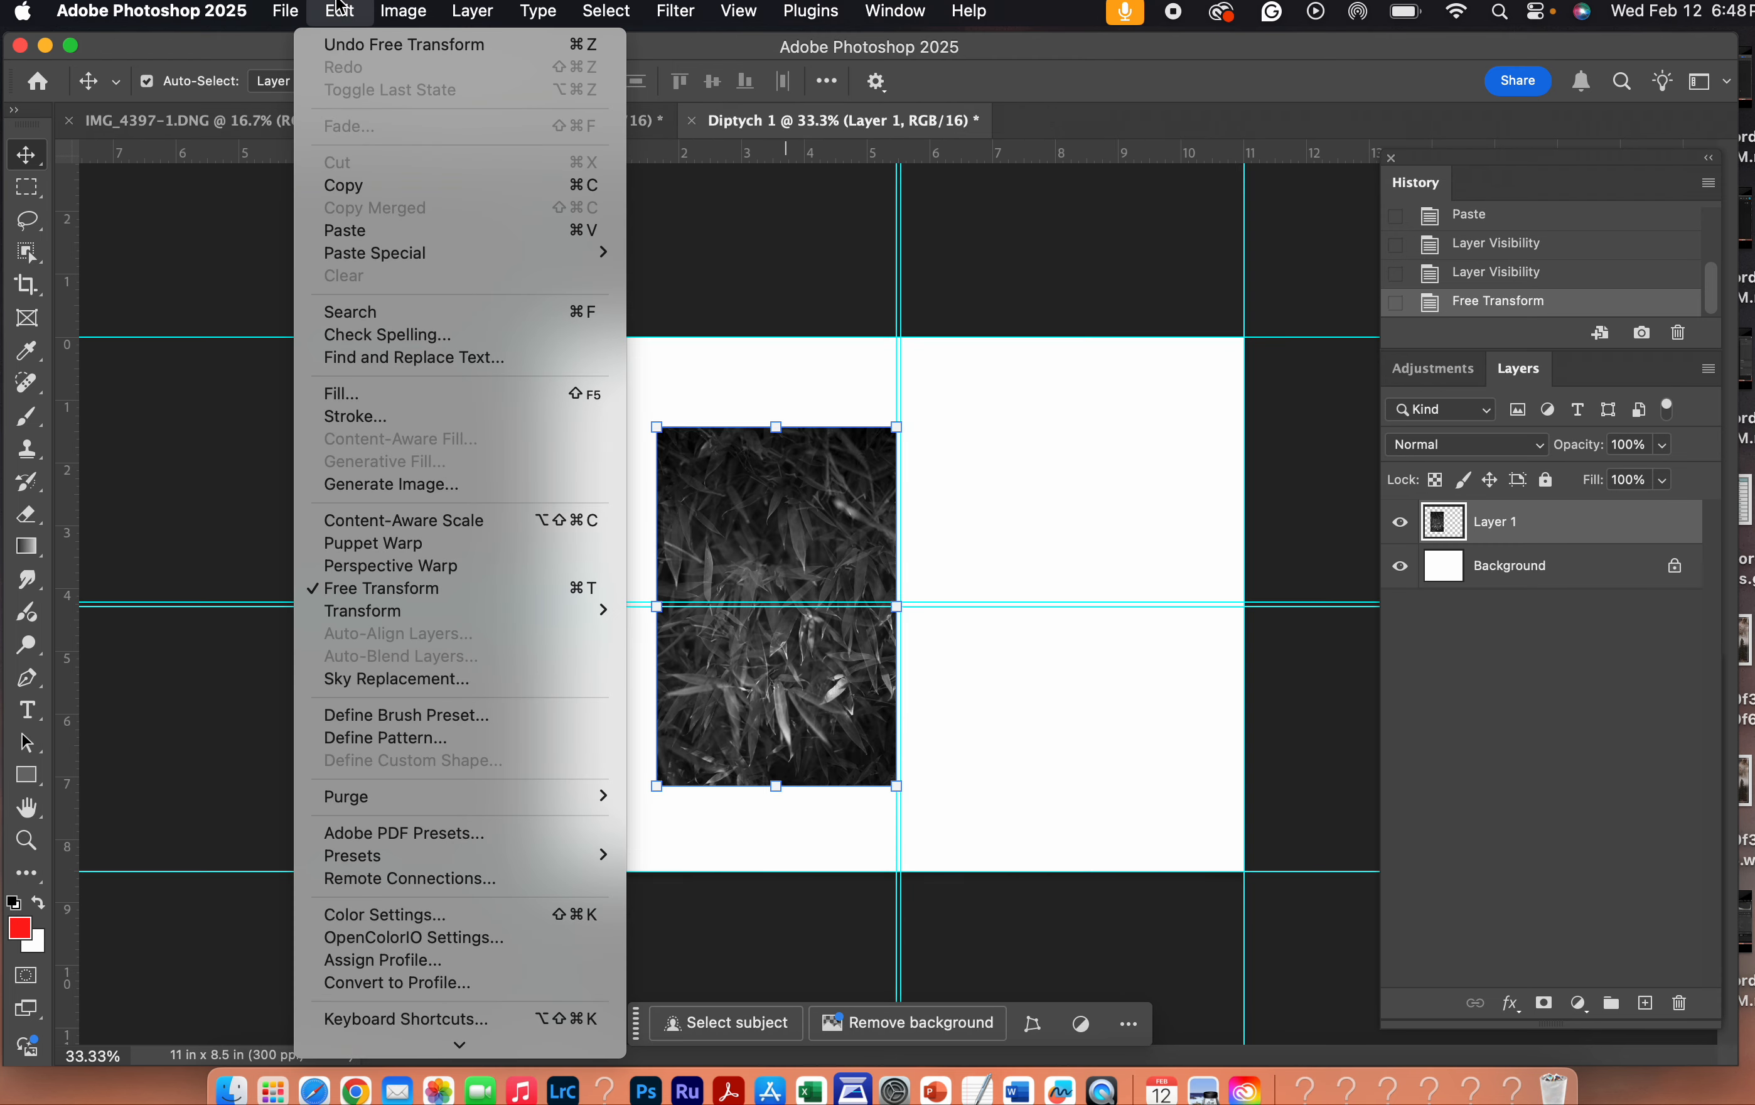
click(372, 232)
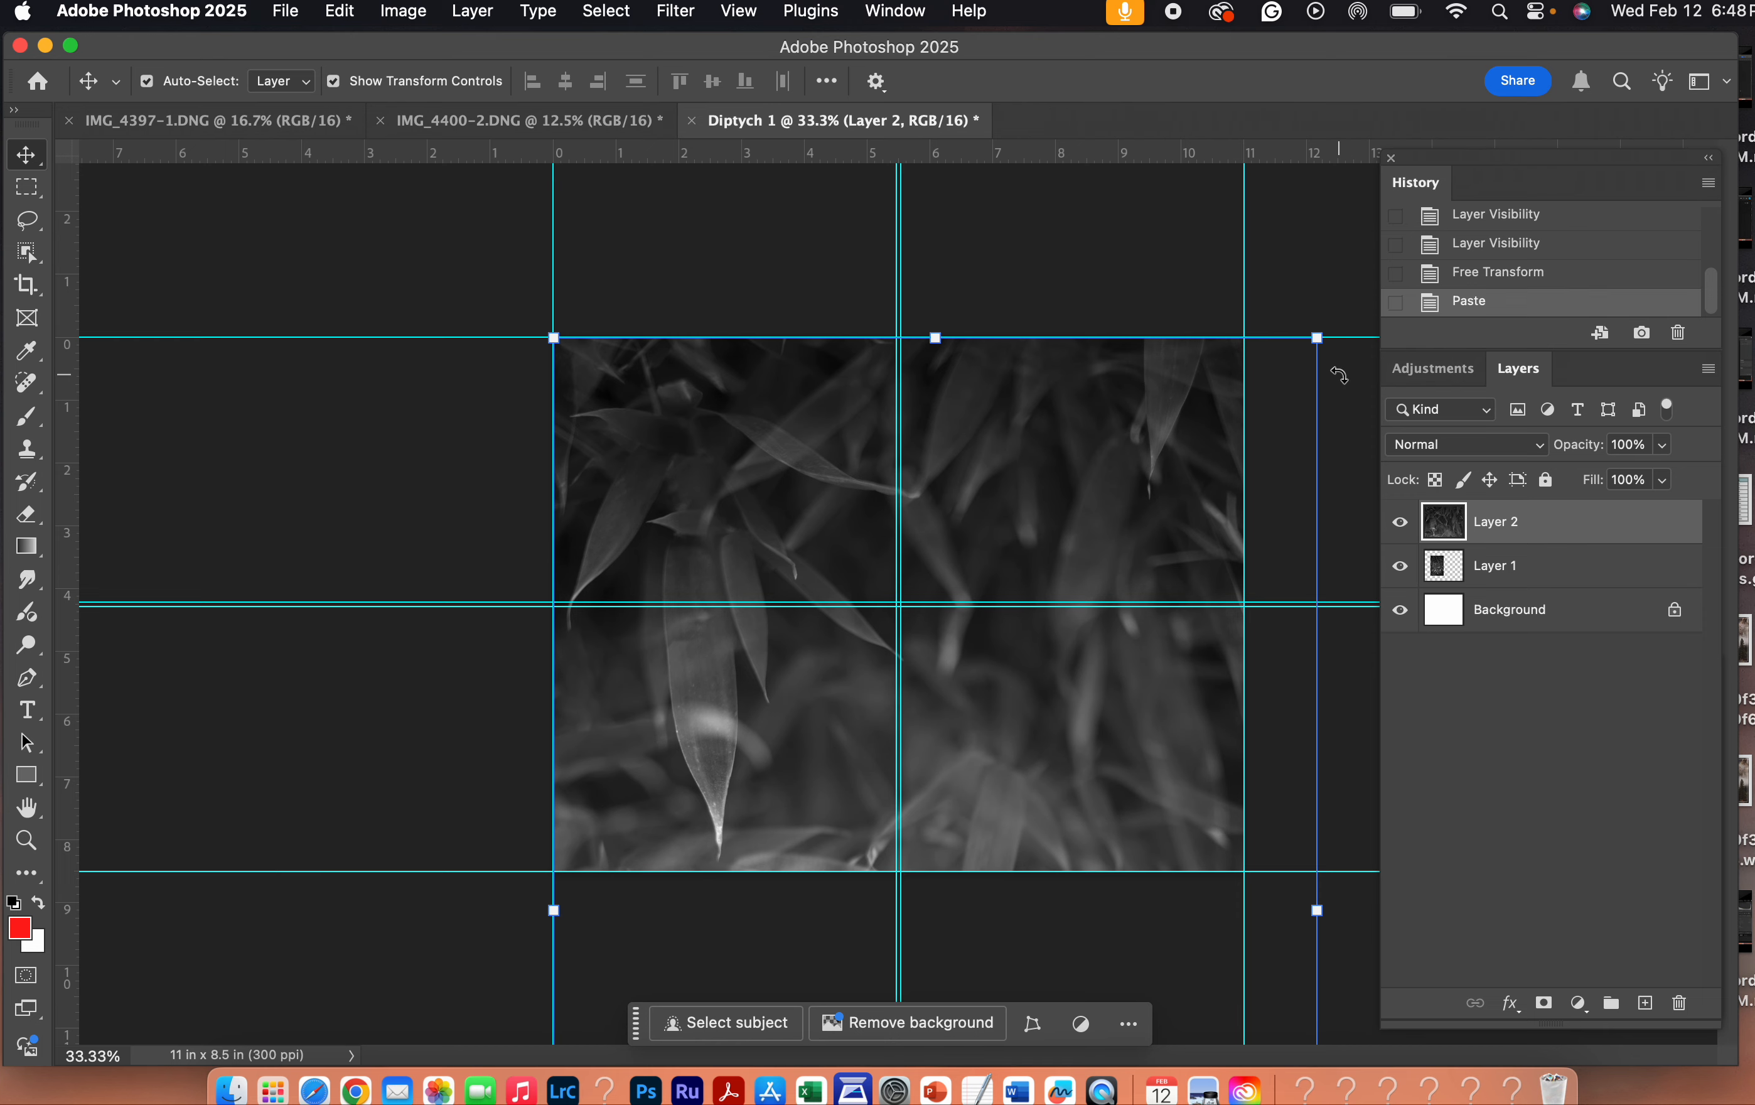
- Scale the second photo to about 31.26%, place it against the right guide of the center gutter beside the first, and apply the transform
drag(1318, 338, 1026, 445)
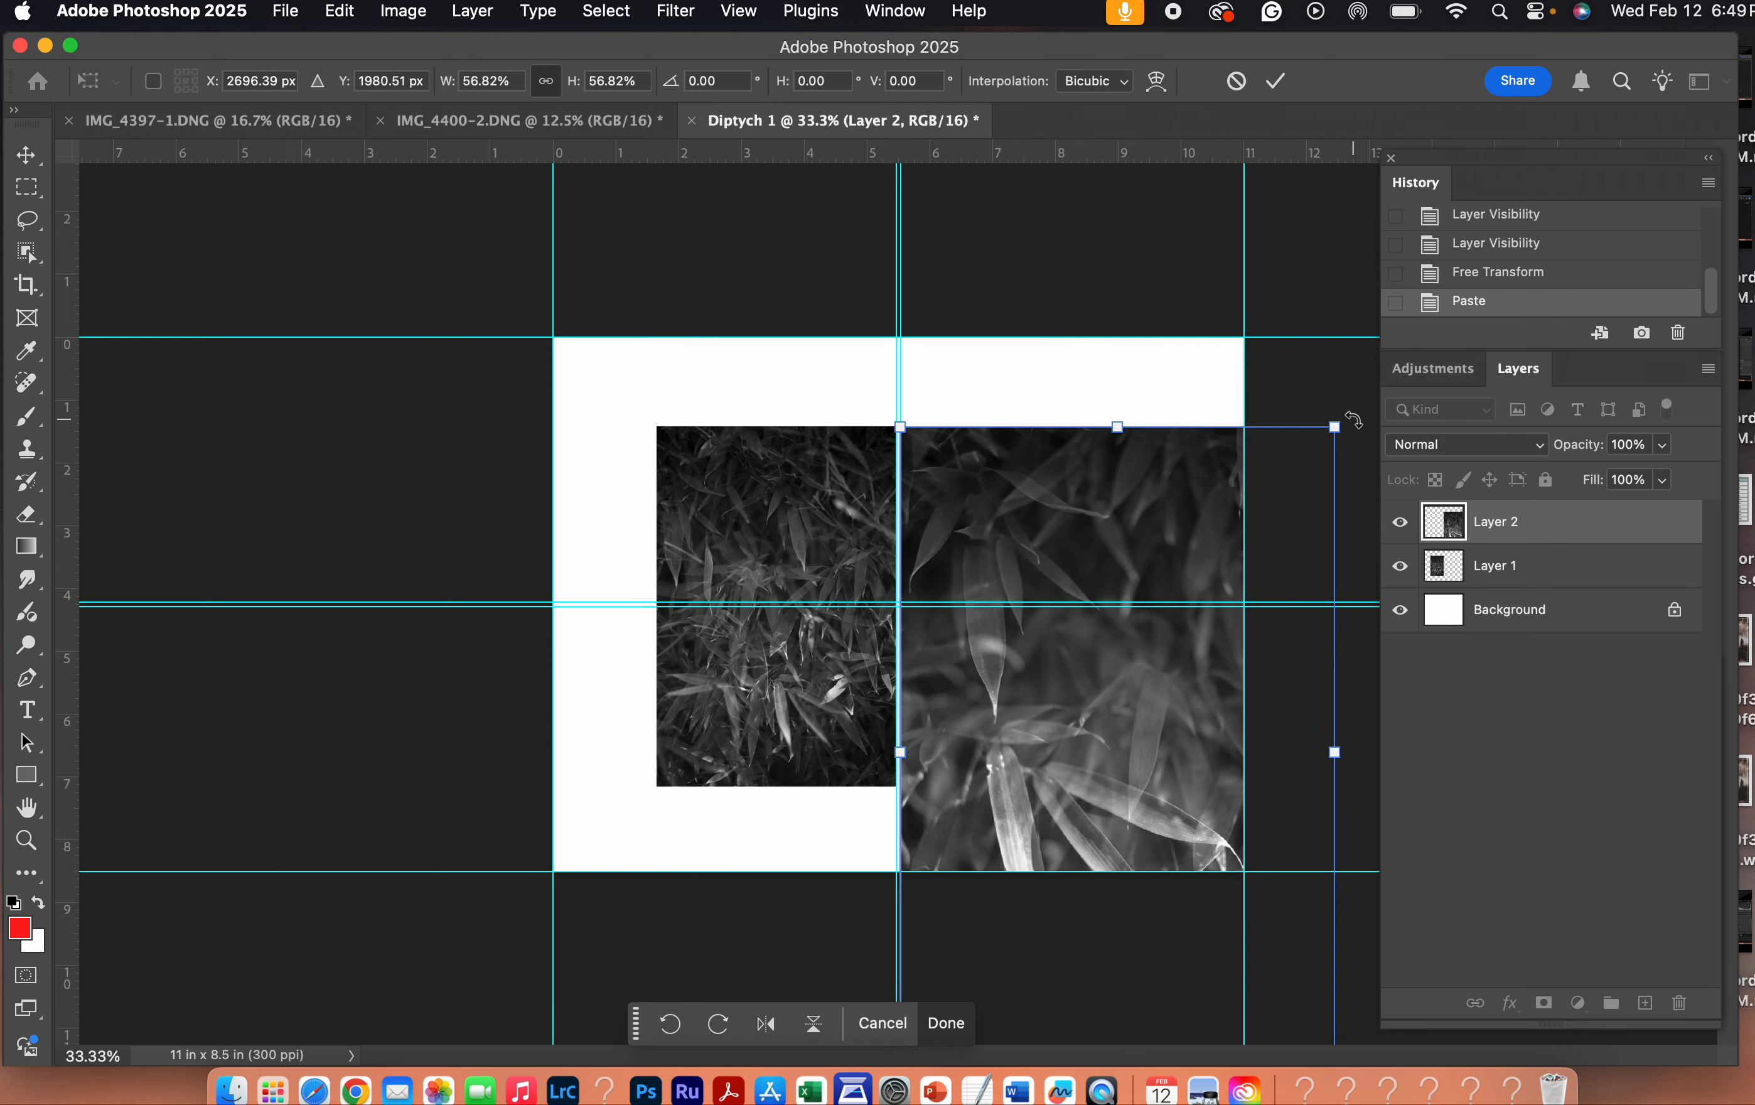
drag(1335, 426, 1159, 685)
drag(1057, 718, 1048, 569)
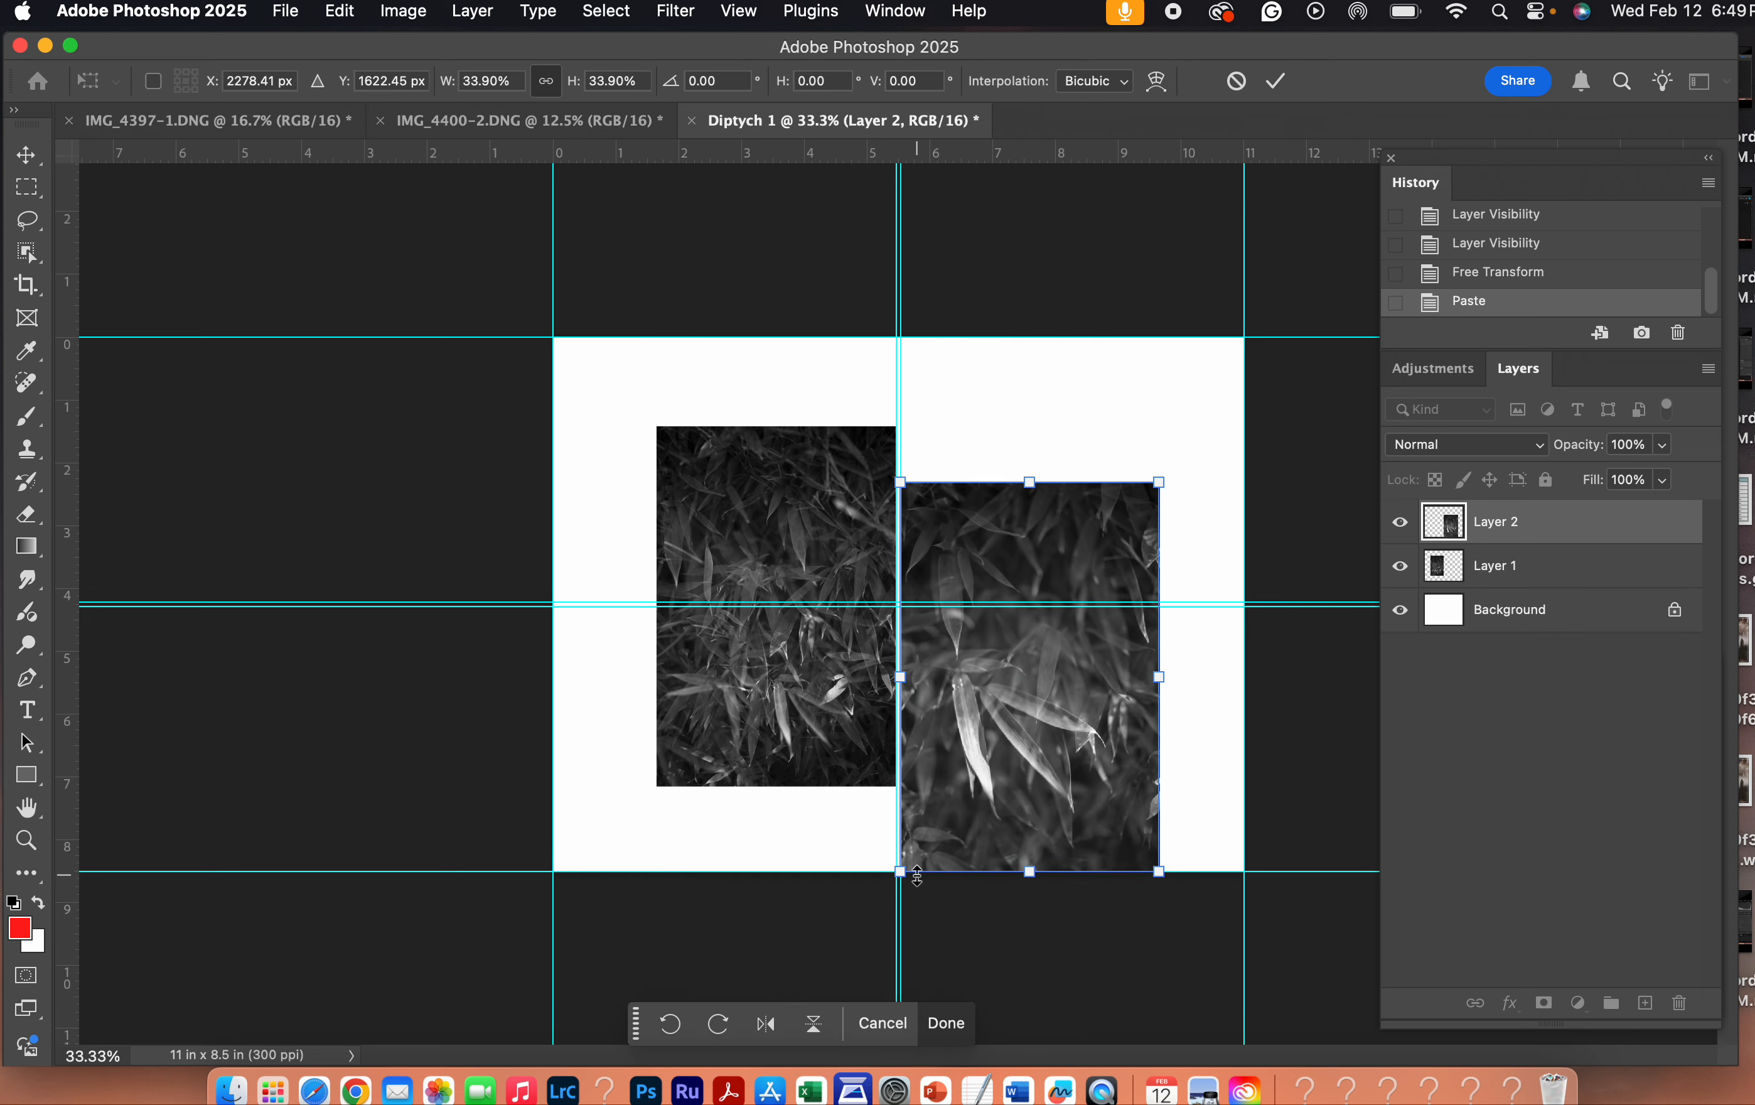
drag(900, 871, 921, 841)
drag(1027, 787, 1001, 727)
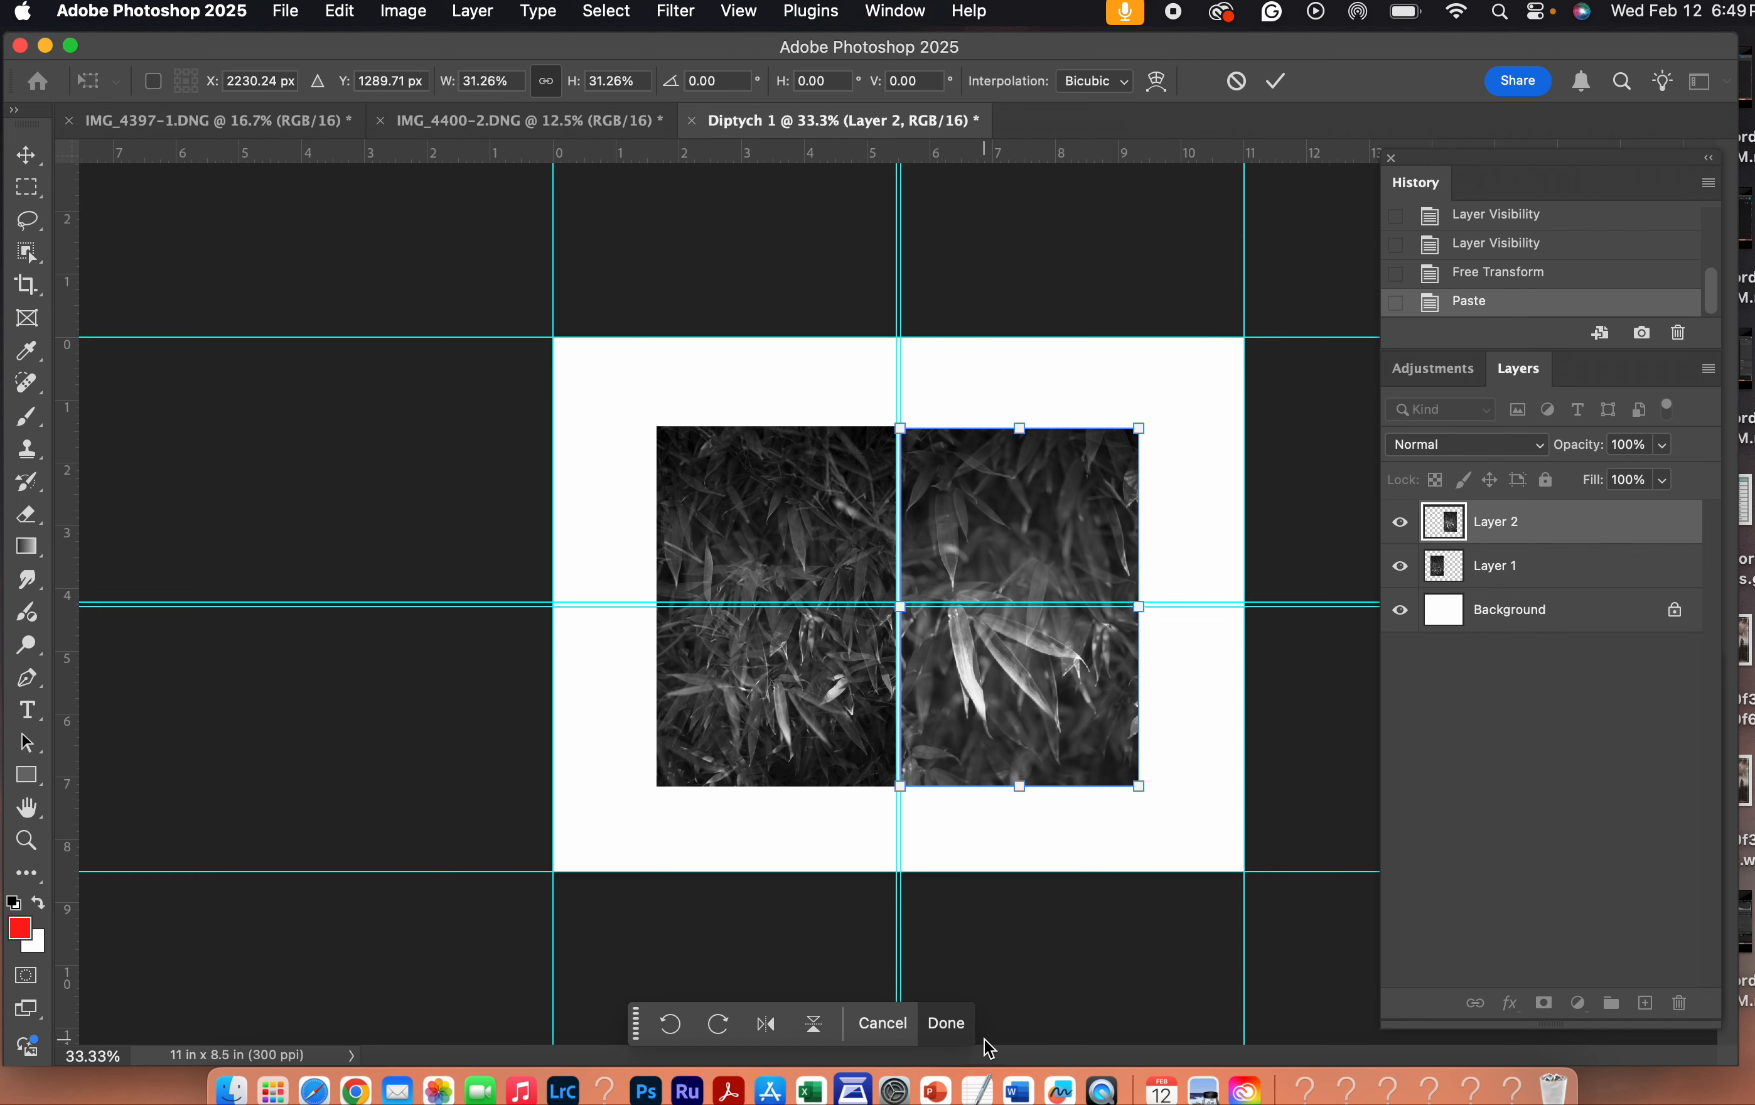
click(944, 1023)
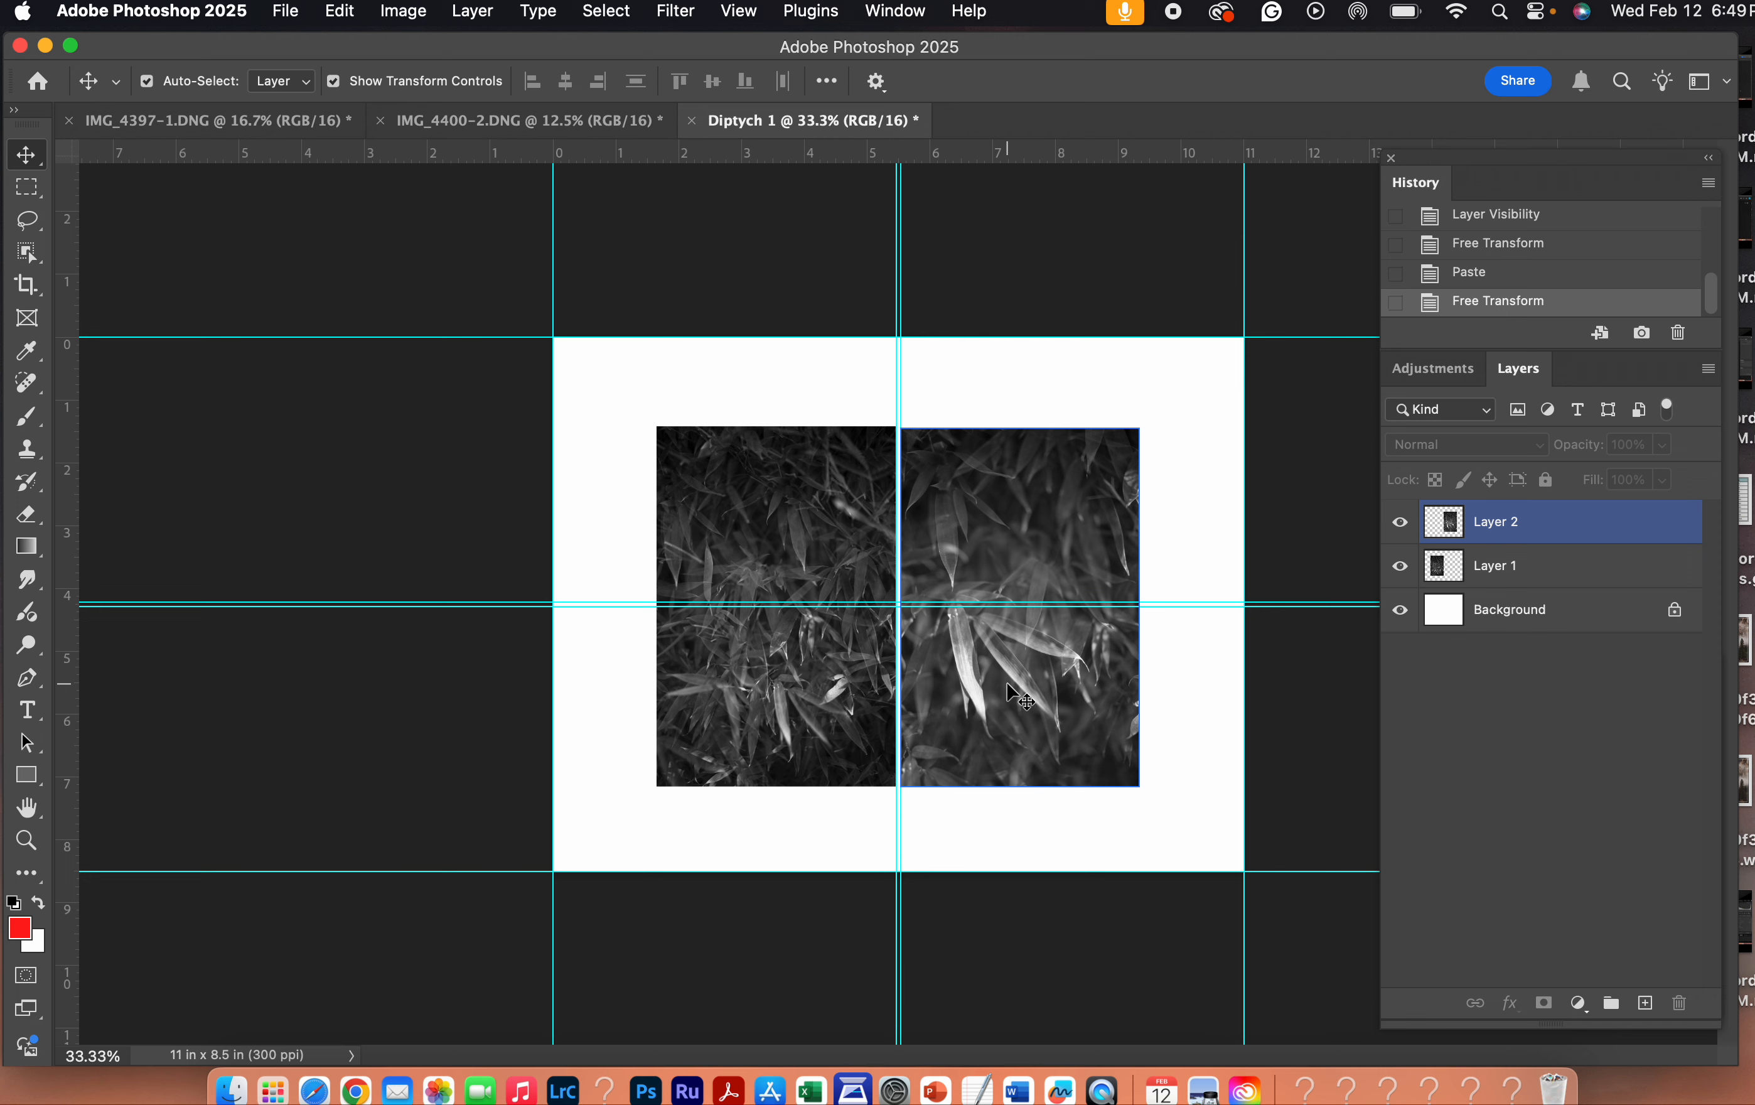
click(976, 219)
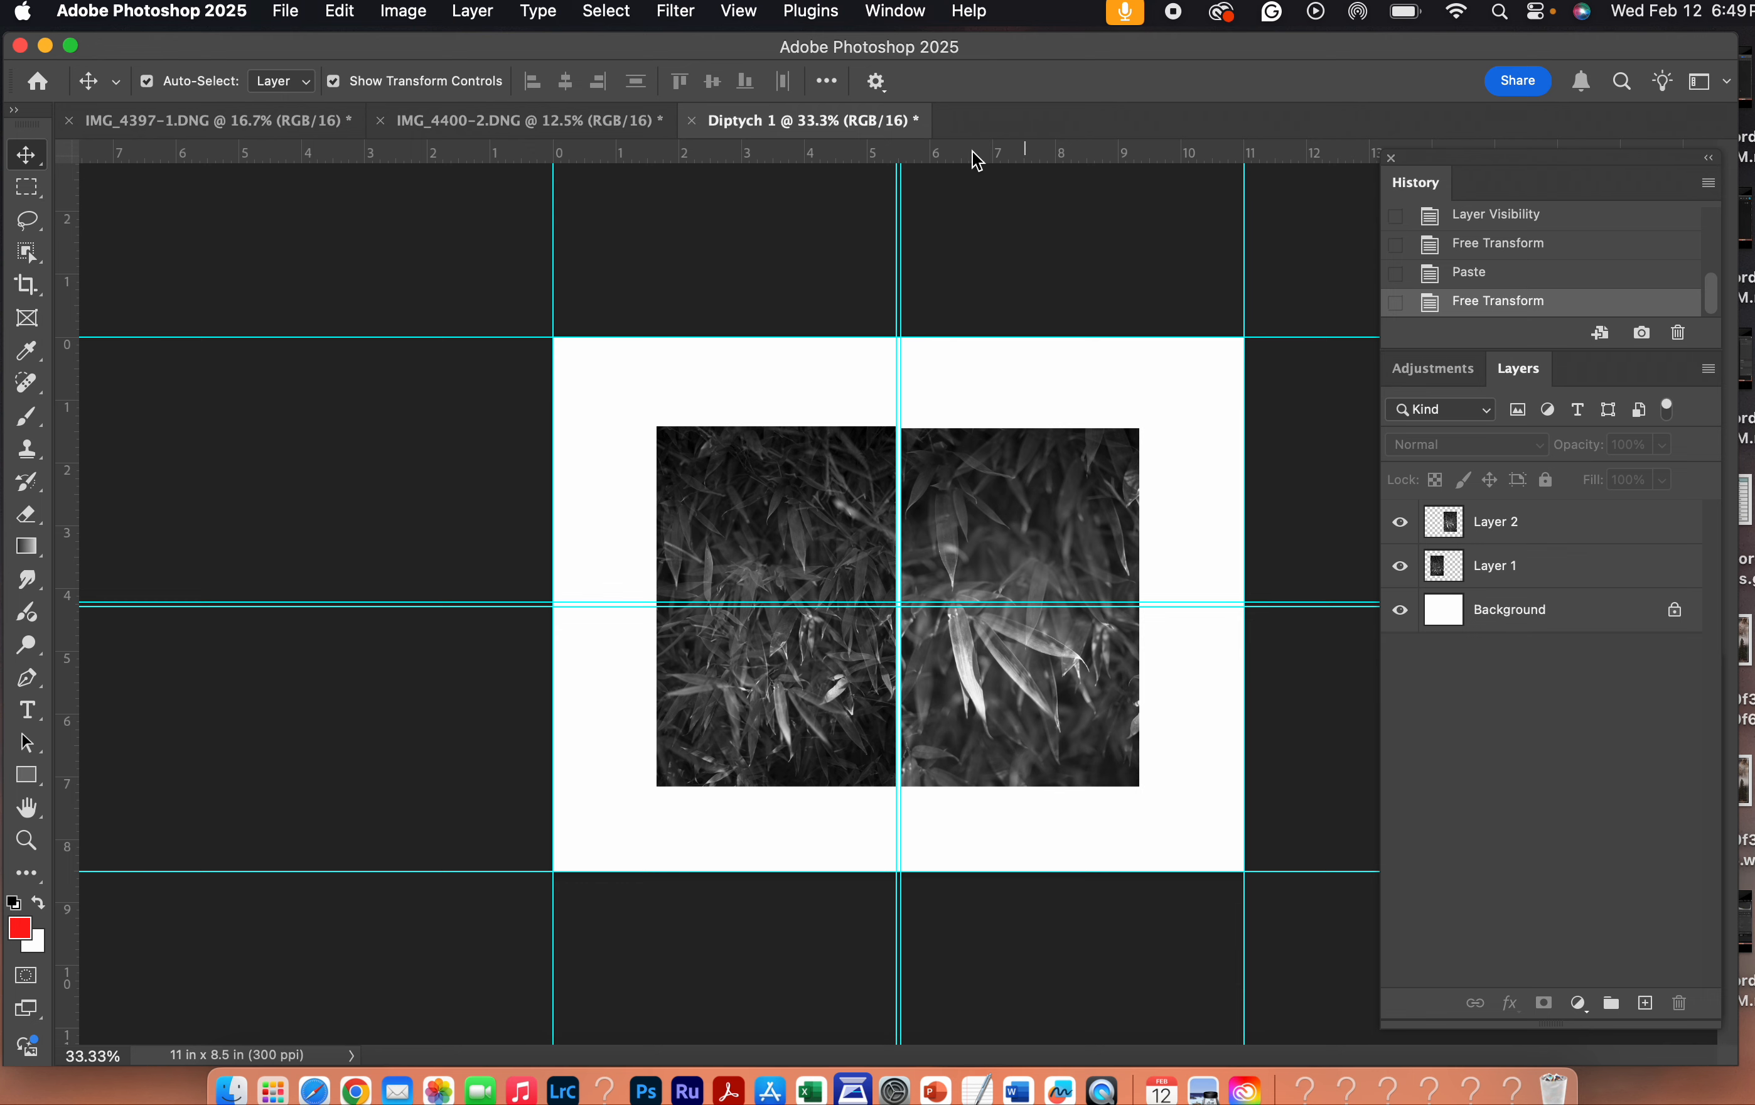
- Add horizontal guides along the photos' top and bottom edges and nudge the Layer 2 photo upward to align with the other photo
drag(972, 152, 990, 424)
click(1027, 438)
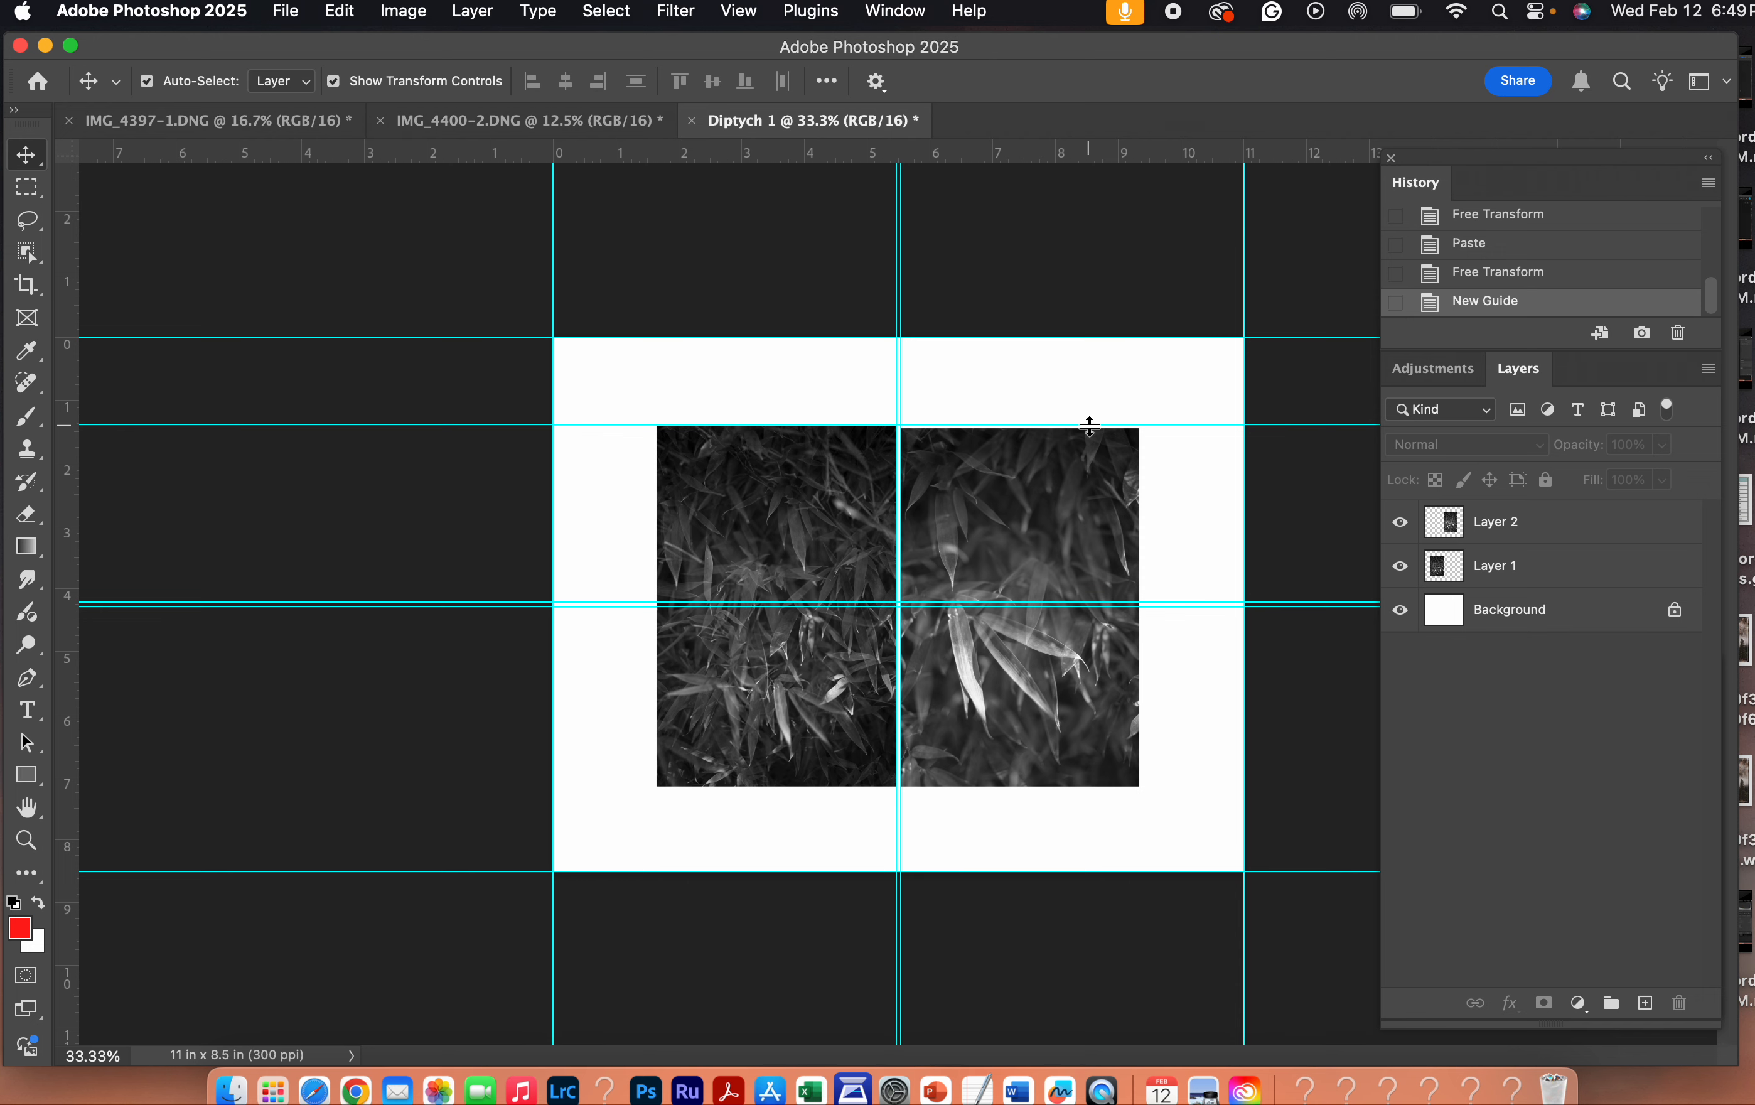
key(Up)
click(1055, 475)
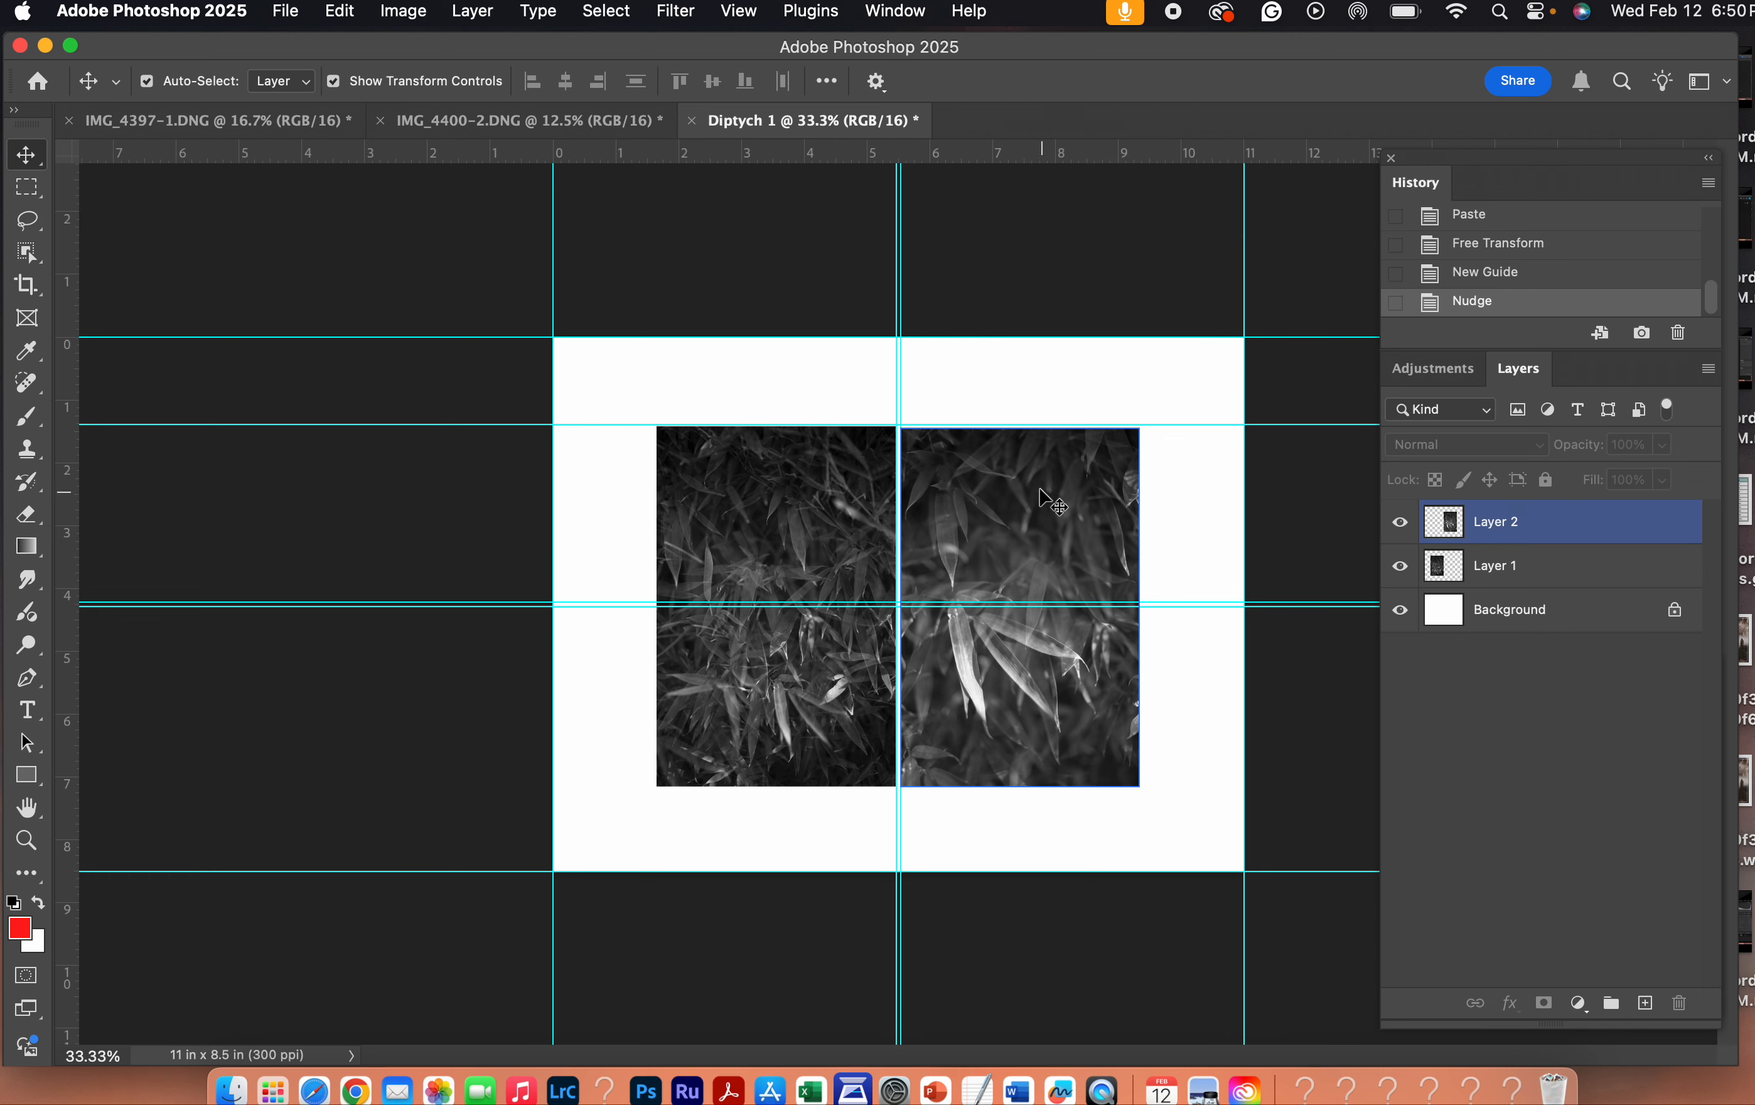
key(Up)
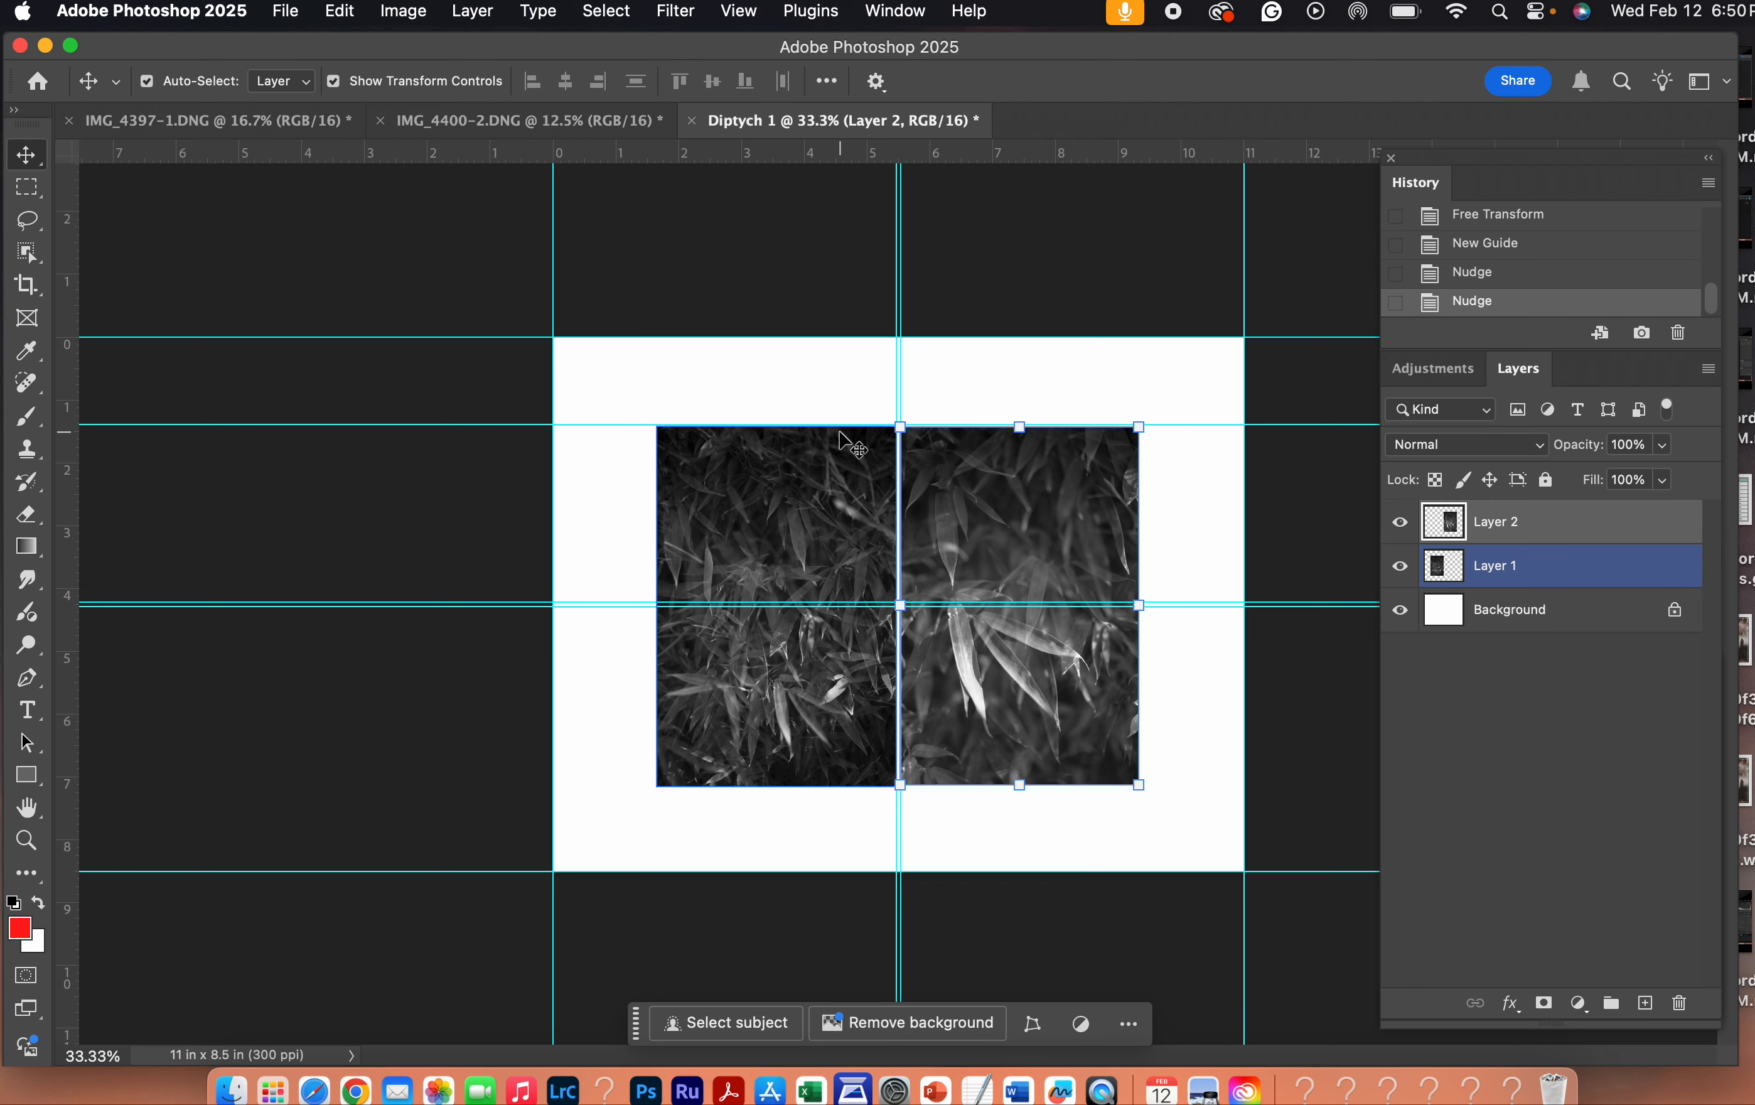
drag(968, 155, 974, 793)
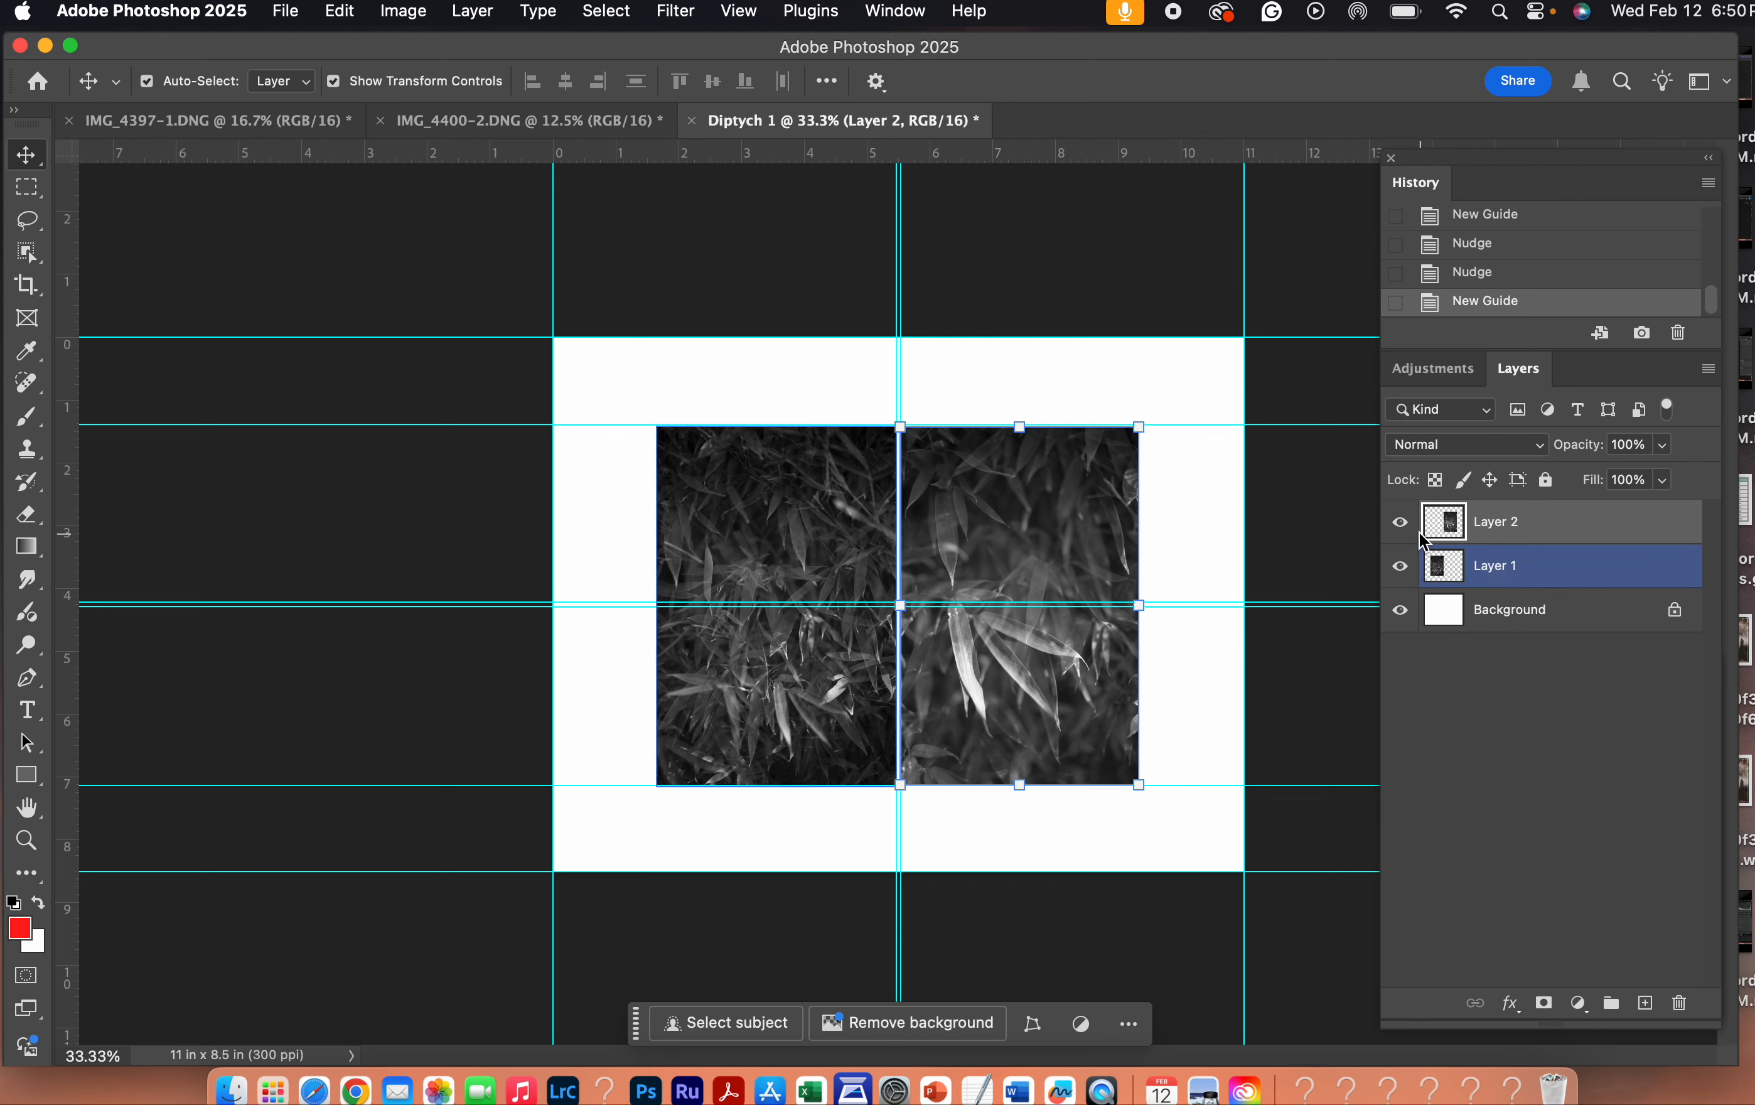
- Hide and reshow Layer 2 and Layer 1 in turn to check which photo each layer holds
click(1400, 522)
click(1402, 523)
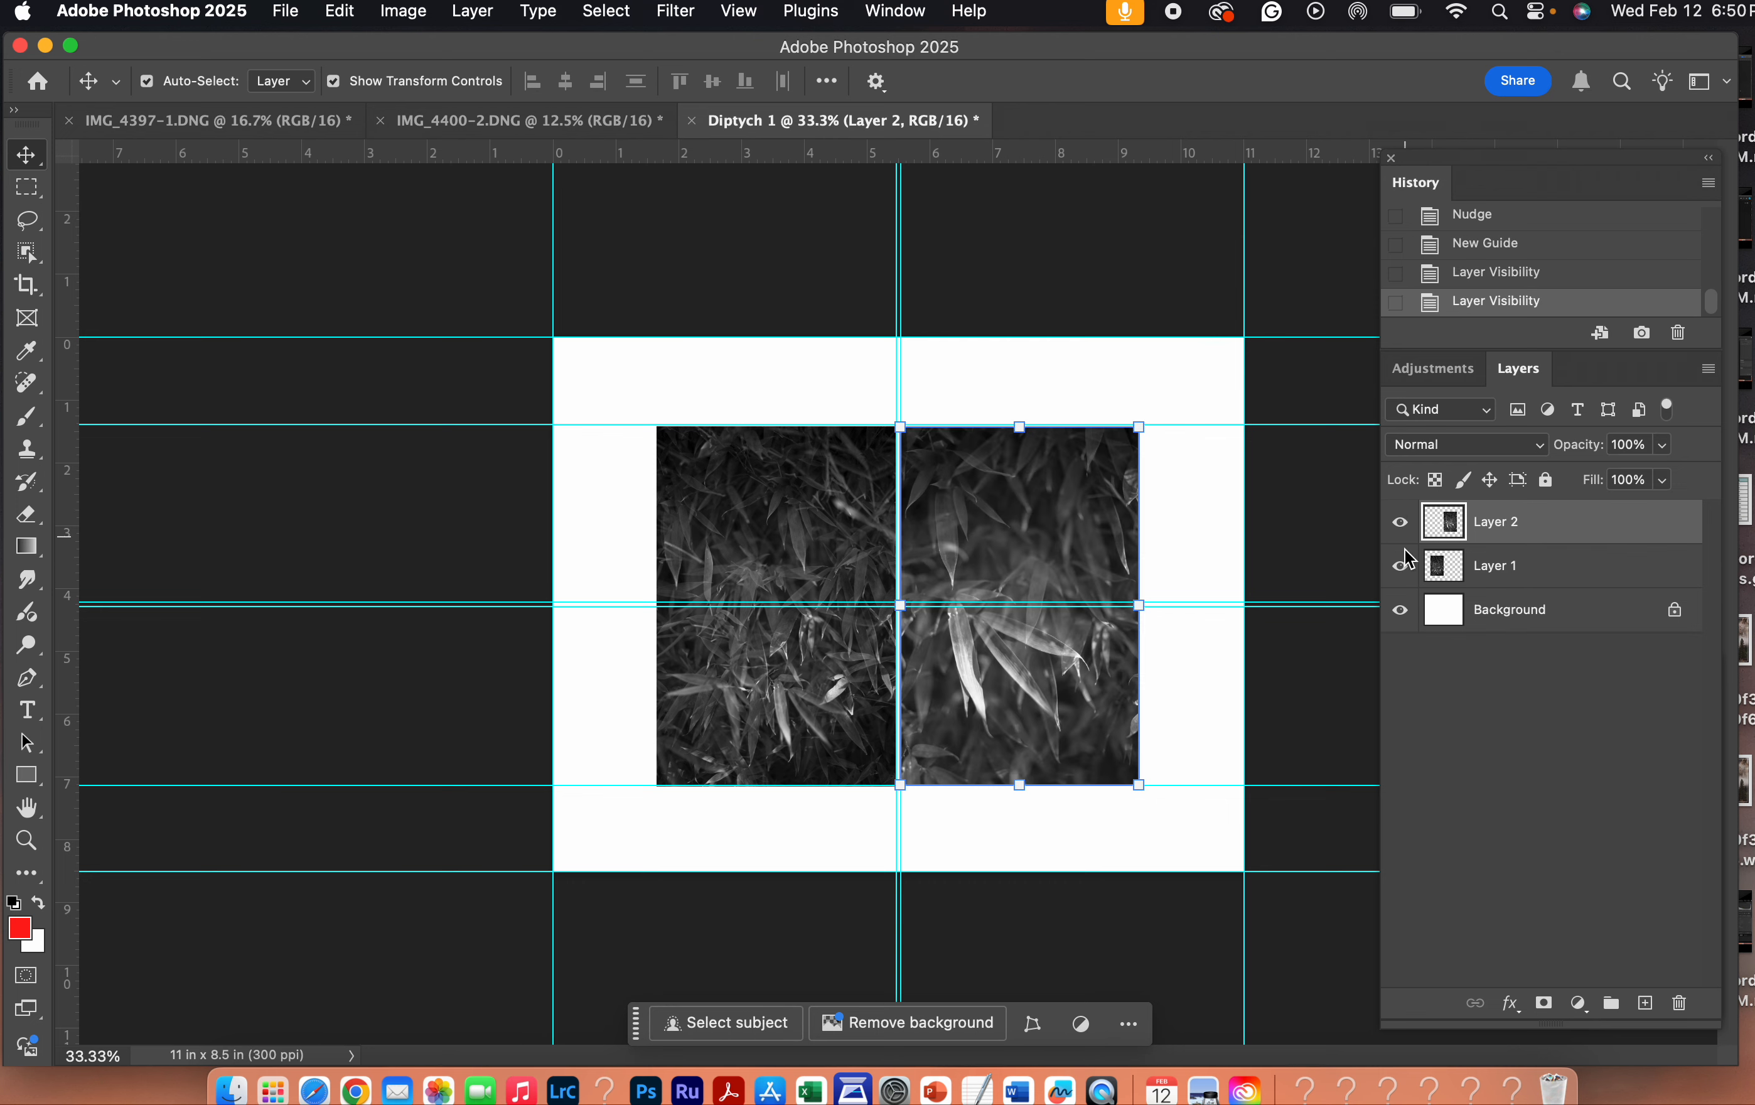
click(1400, 567)
click(1402, 568)
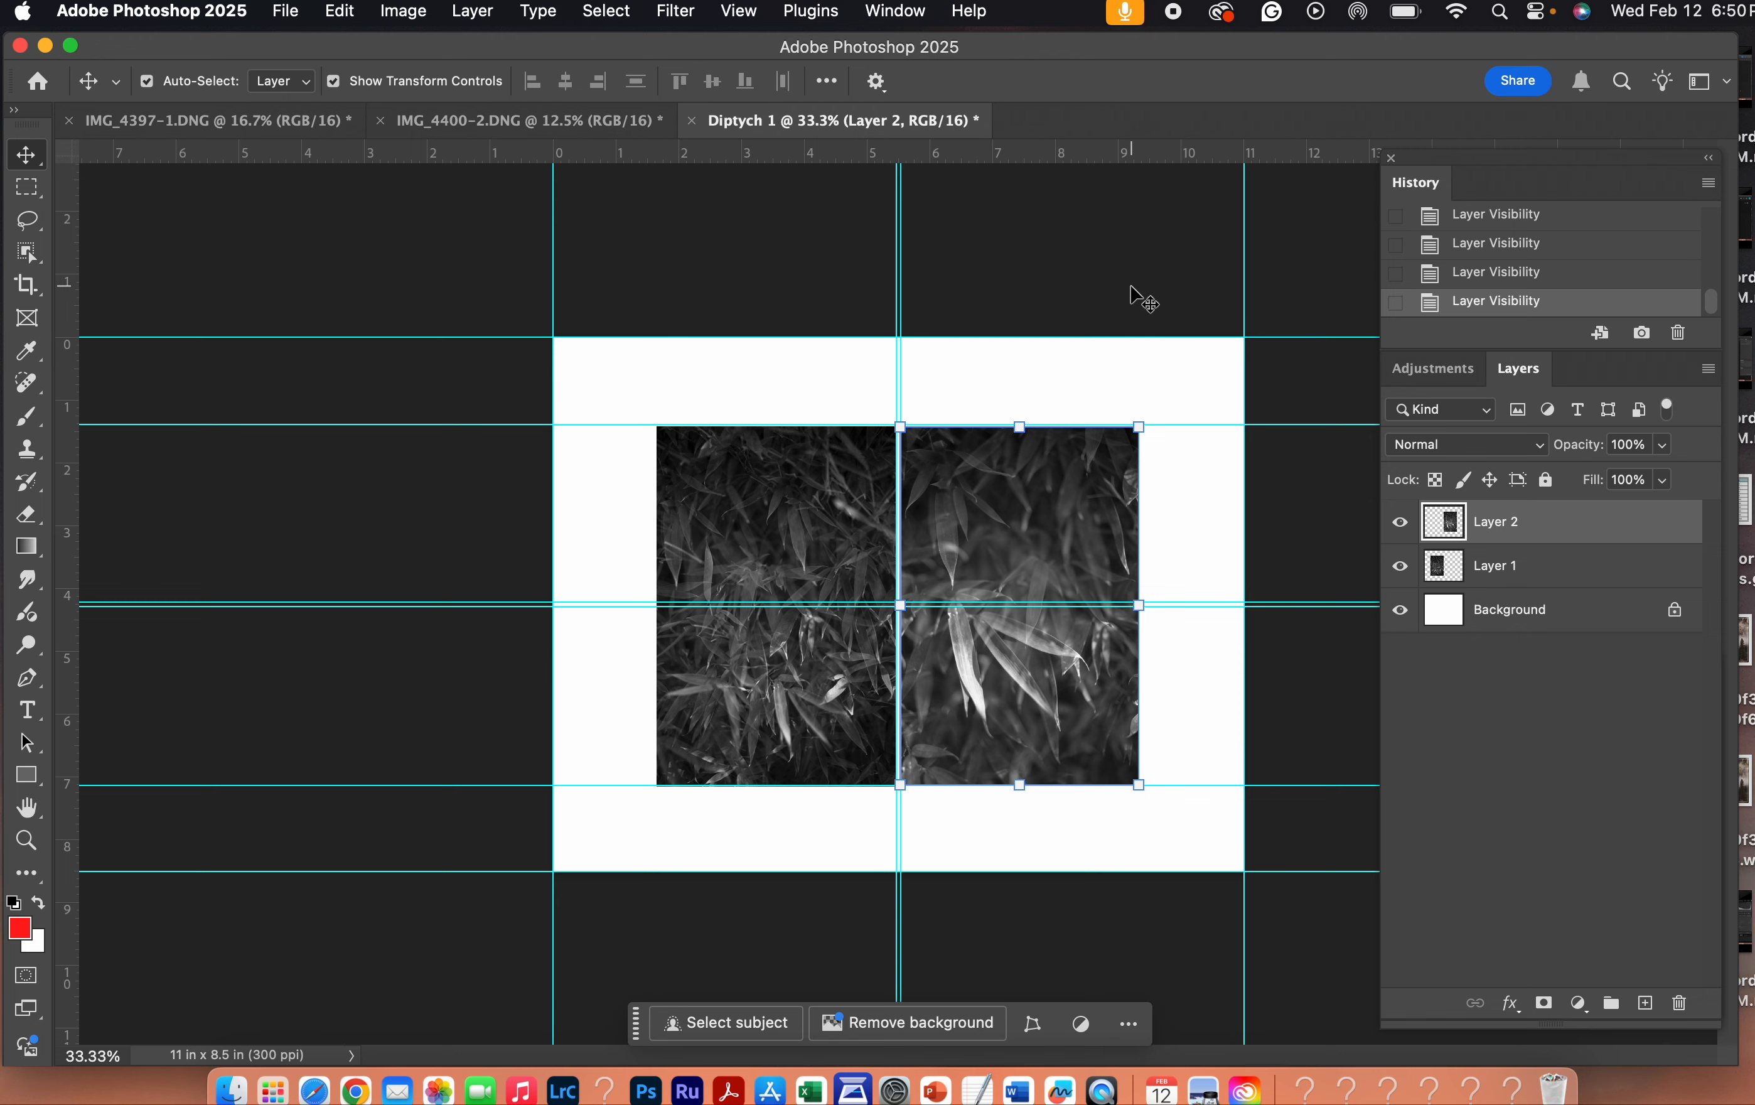
- Clear all guides from the Diptych 1 document
click(895, 9)
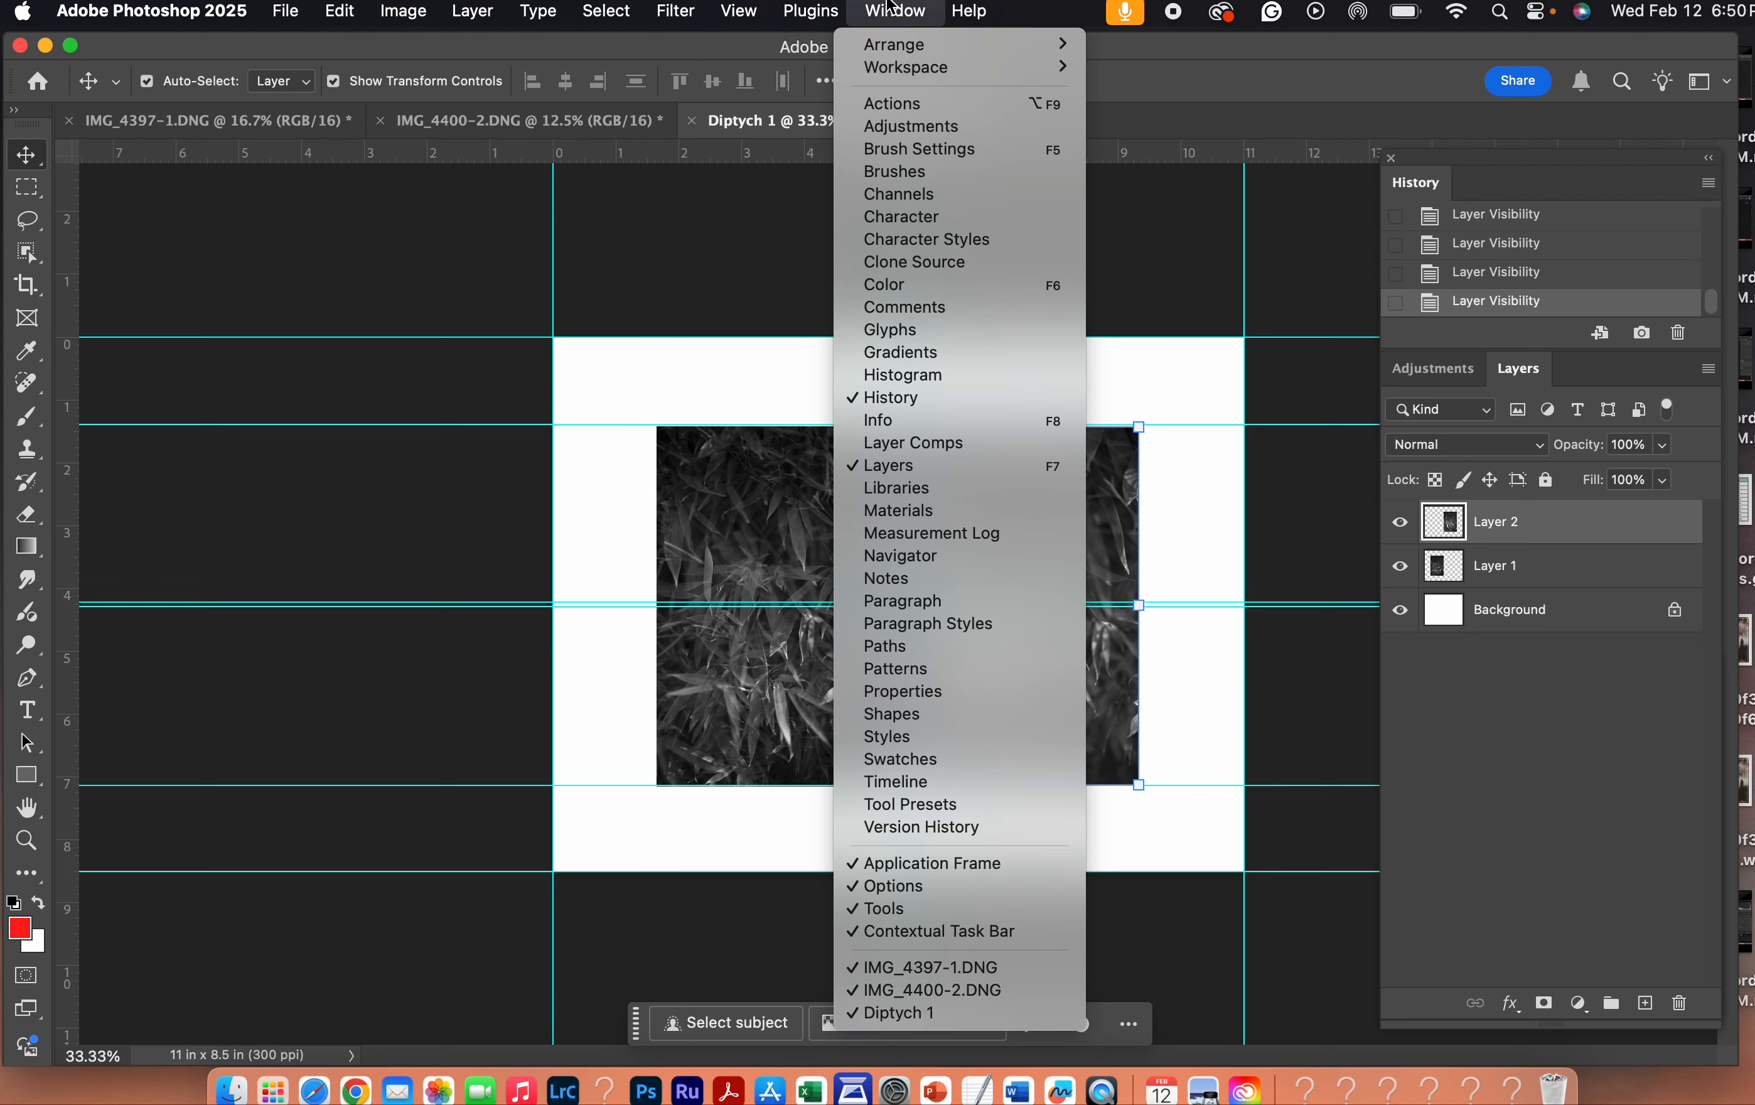
mouse_move(738, 10)
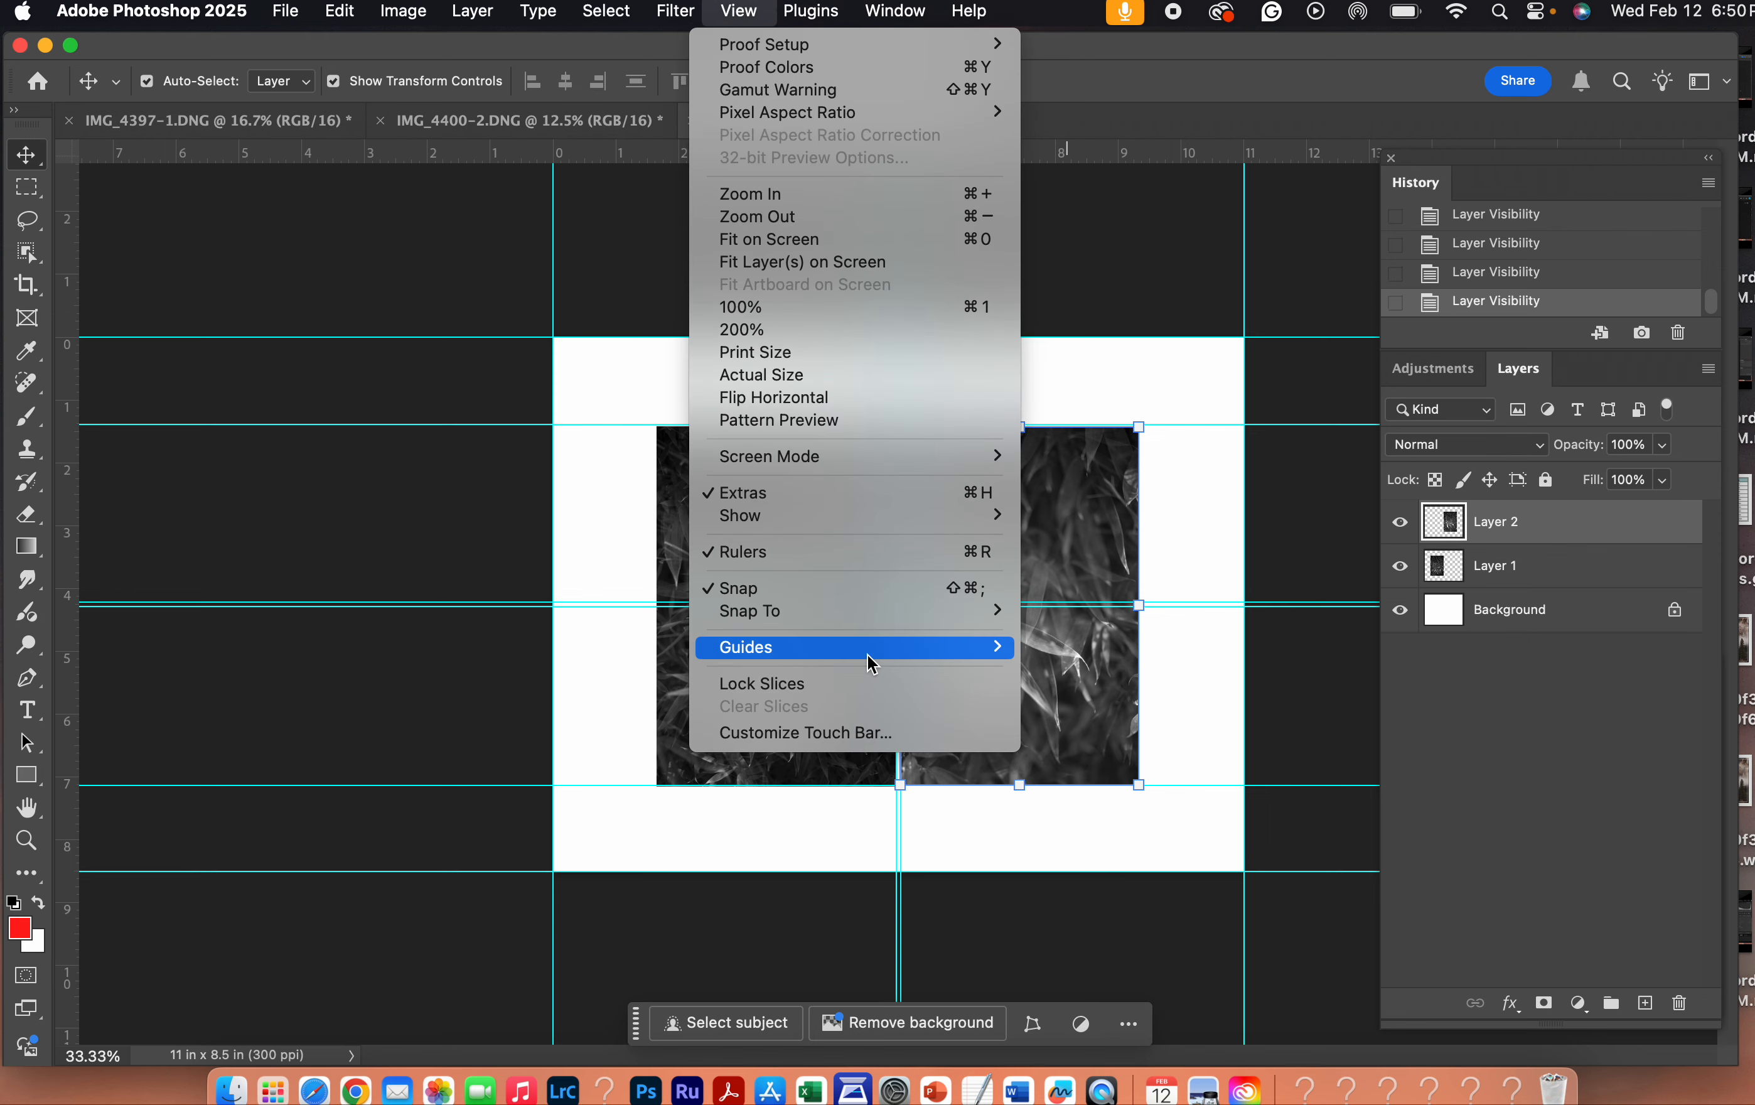
mouse_move(874, 652)
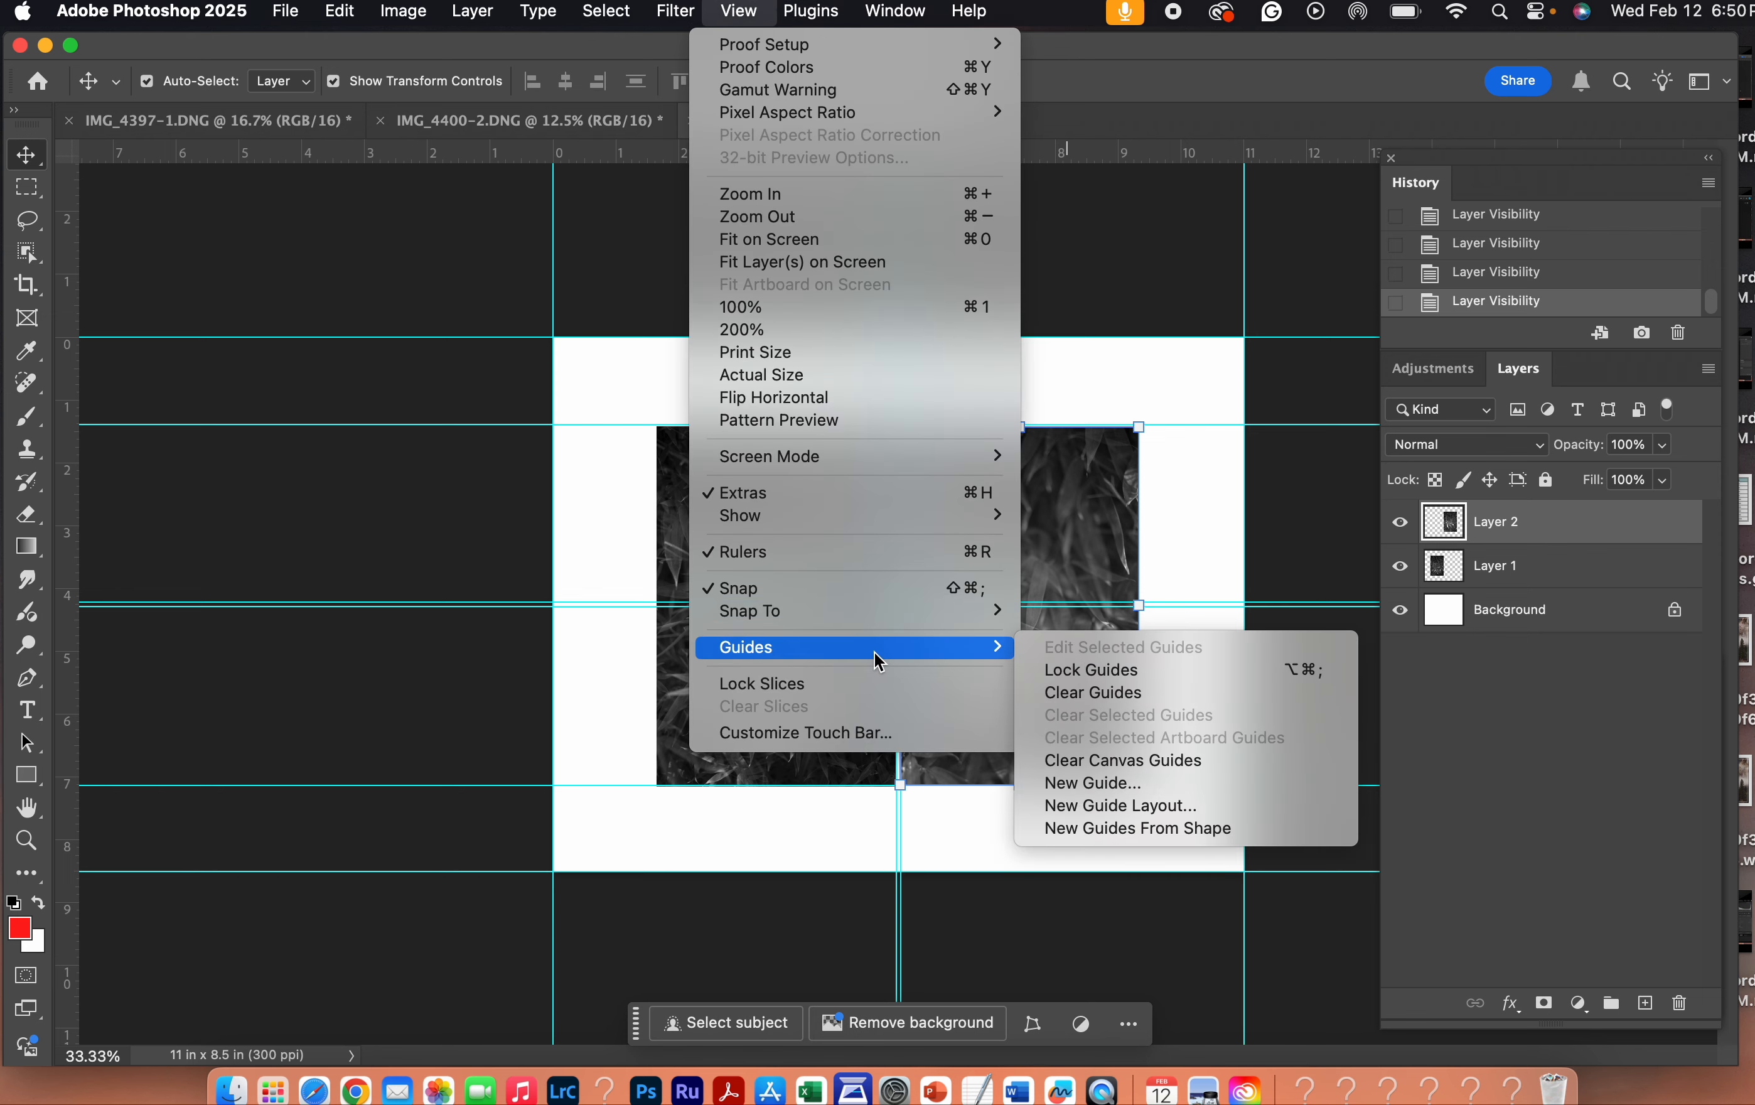
click(1093, 692)
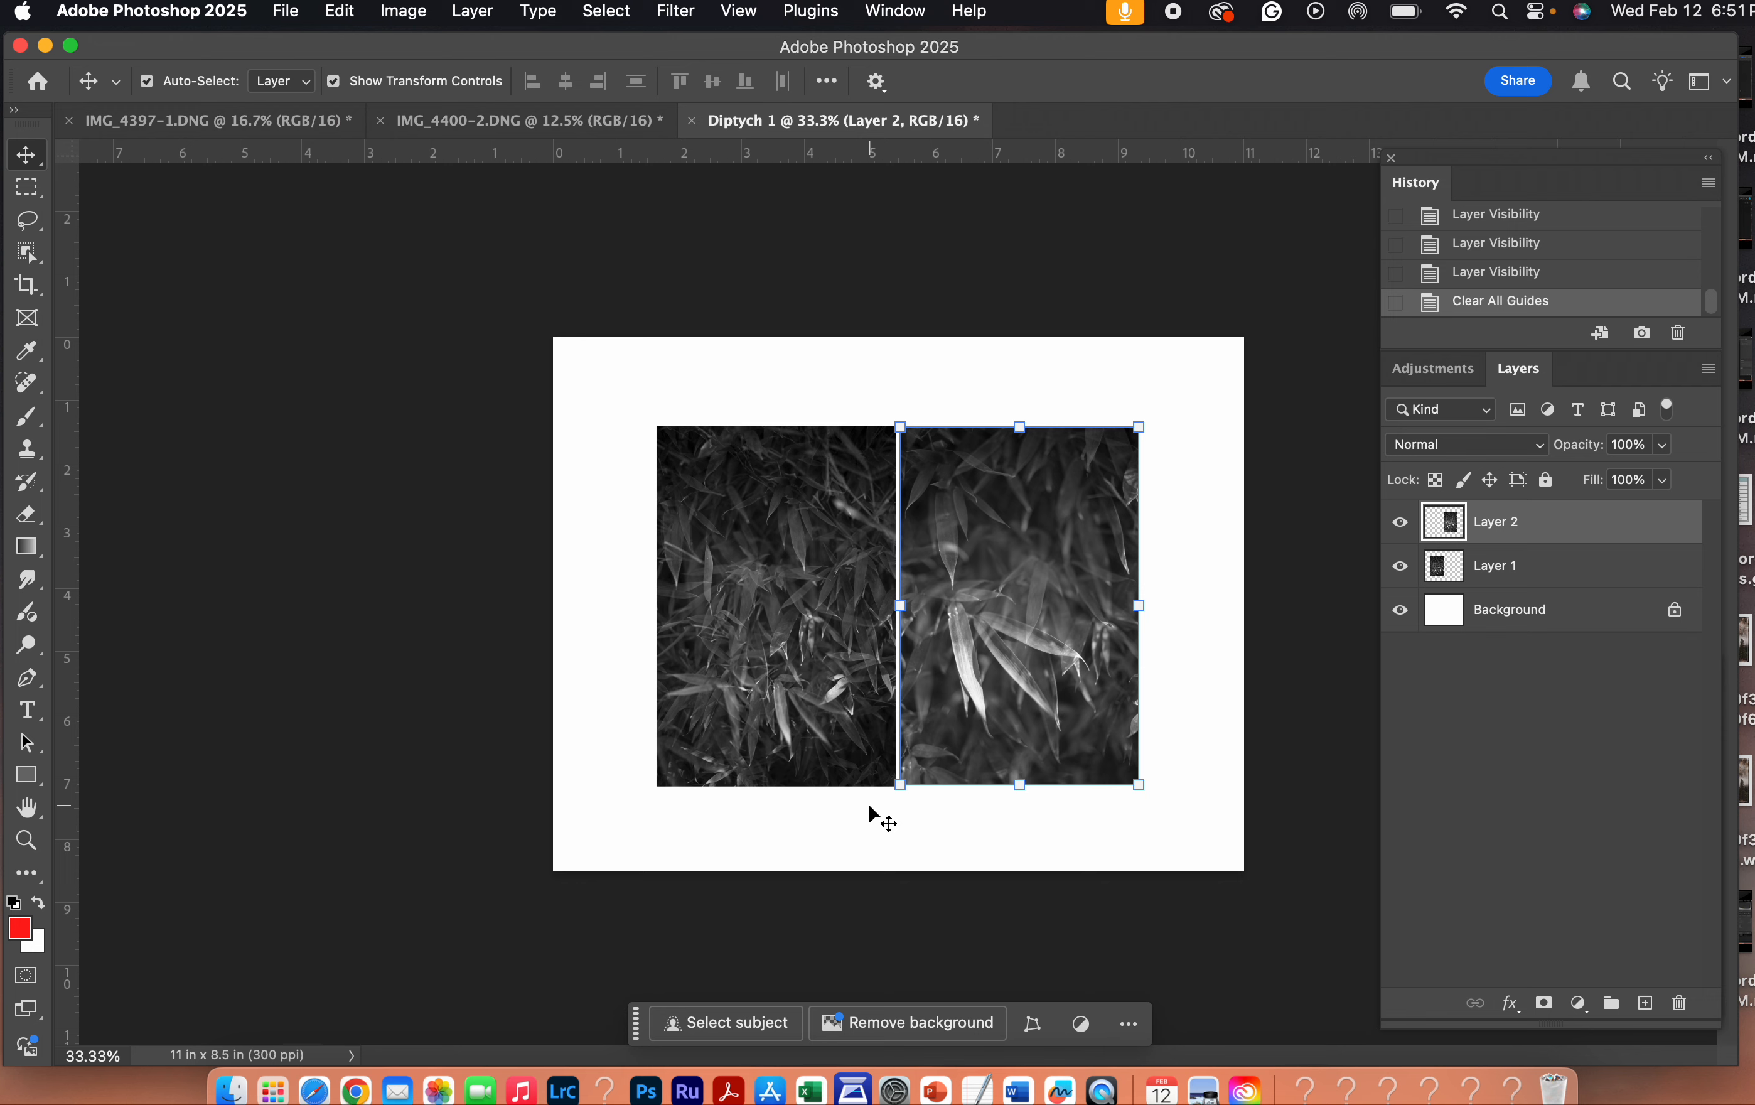
- Move the two photos horizontally to try different spacings, leaving a wide white gap between them
drag(814, 668, 785, 668)
drag(949, 662, 984, 662)
drag(784, 660, 814, 662)
drag(972, 646, 966, 651)
drag(811, 730, 793, 724)
drag(1045, 691, 1058, 694)
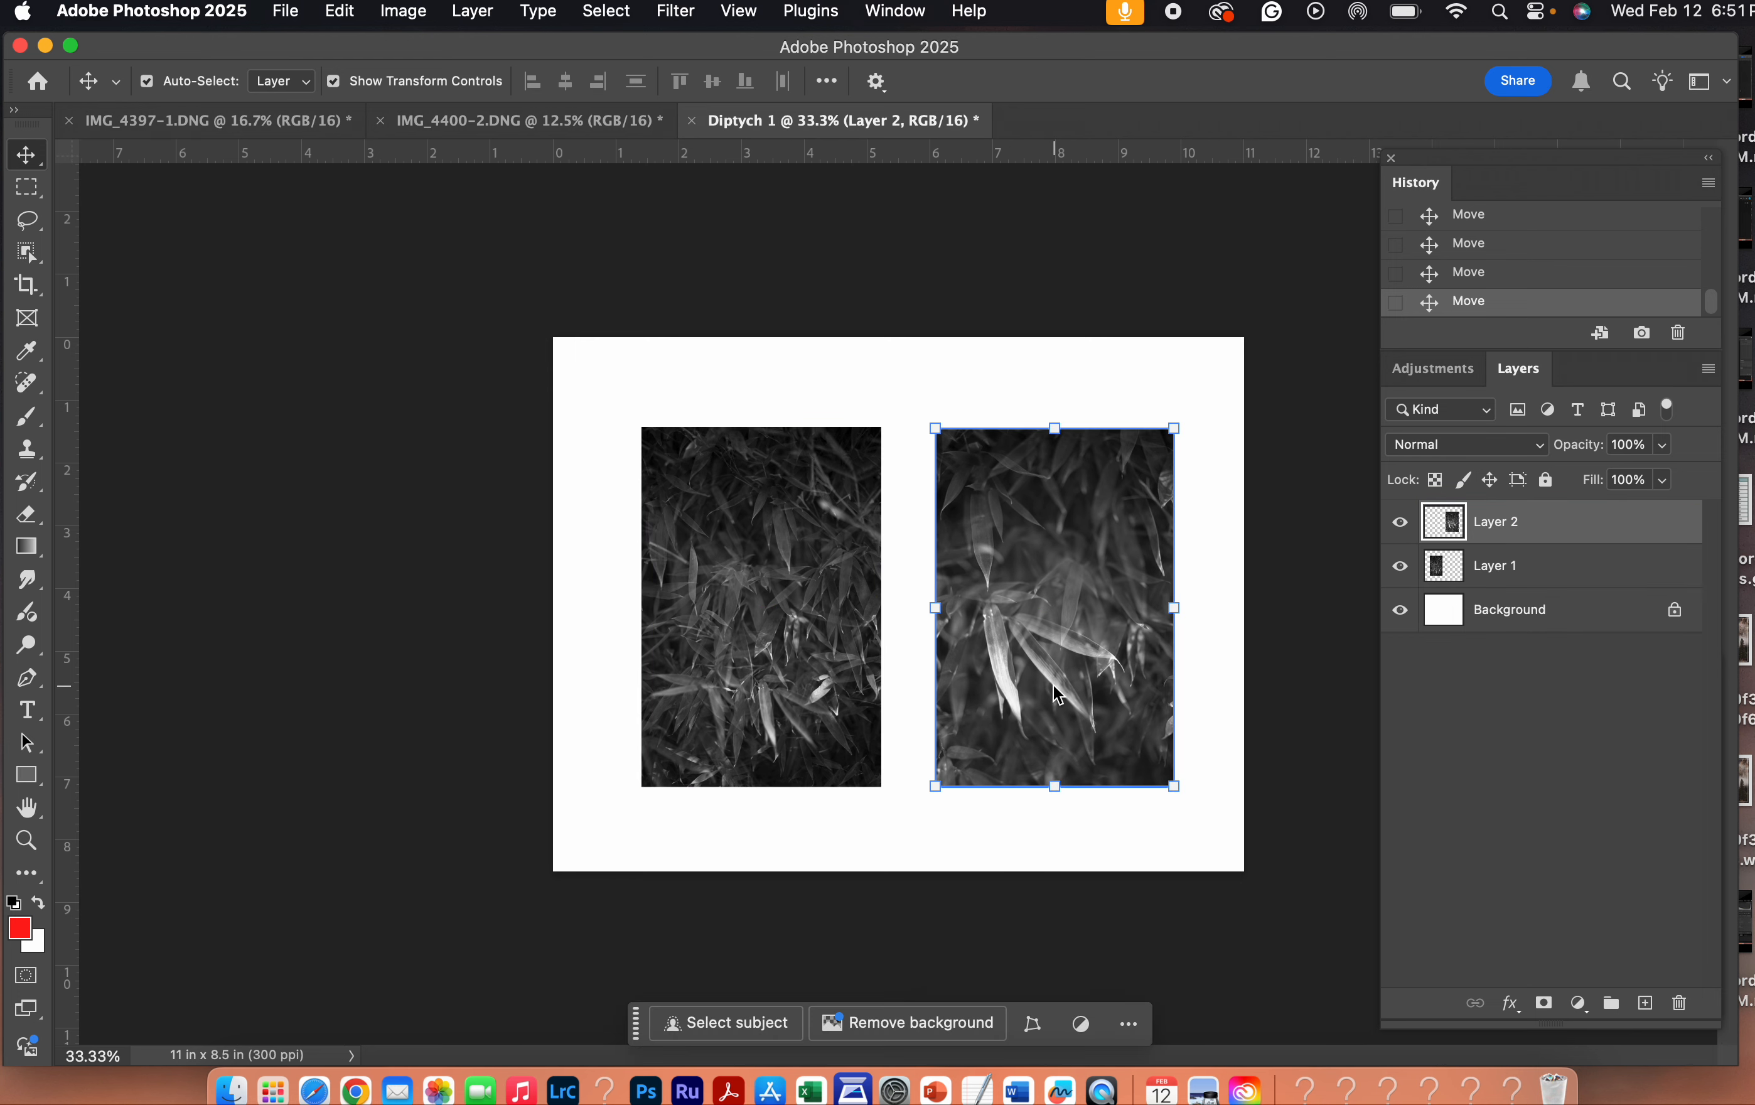
- Move both photos closer together, leaving a narrow white gap between them, and select Layer 2
drag(801, 650, 817, 649)
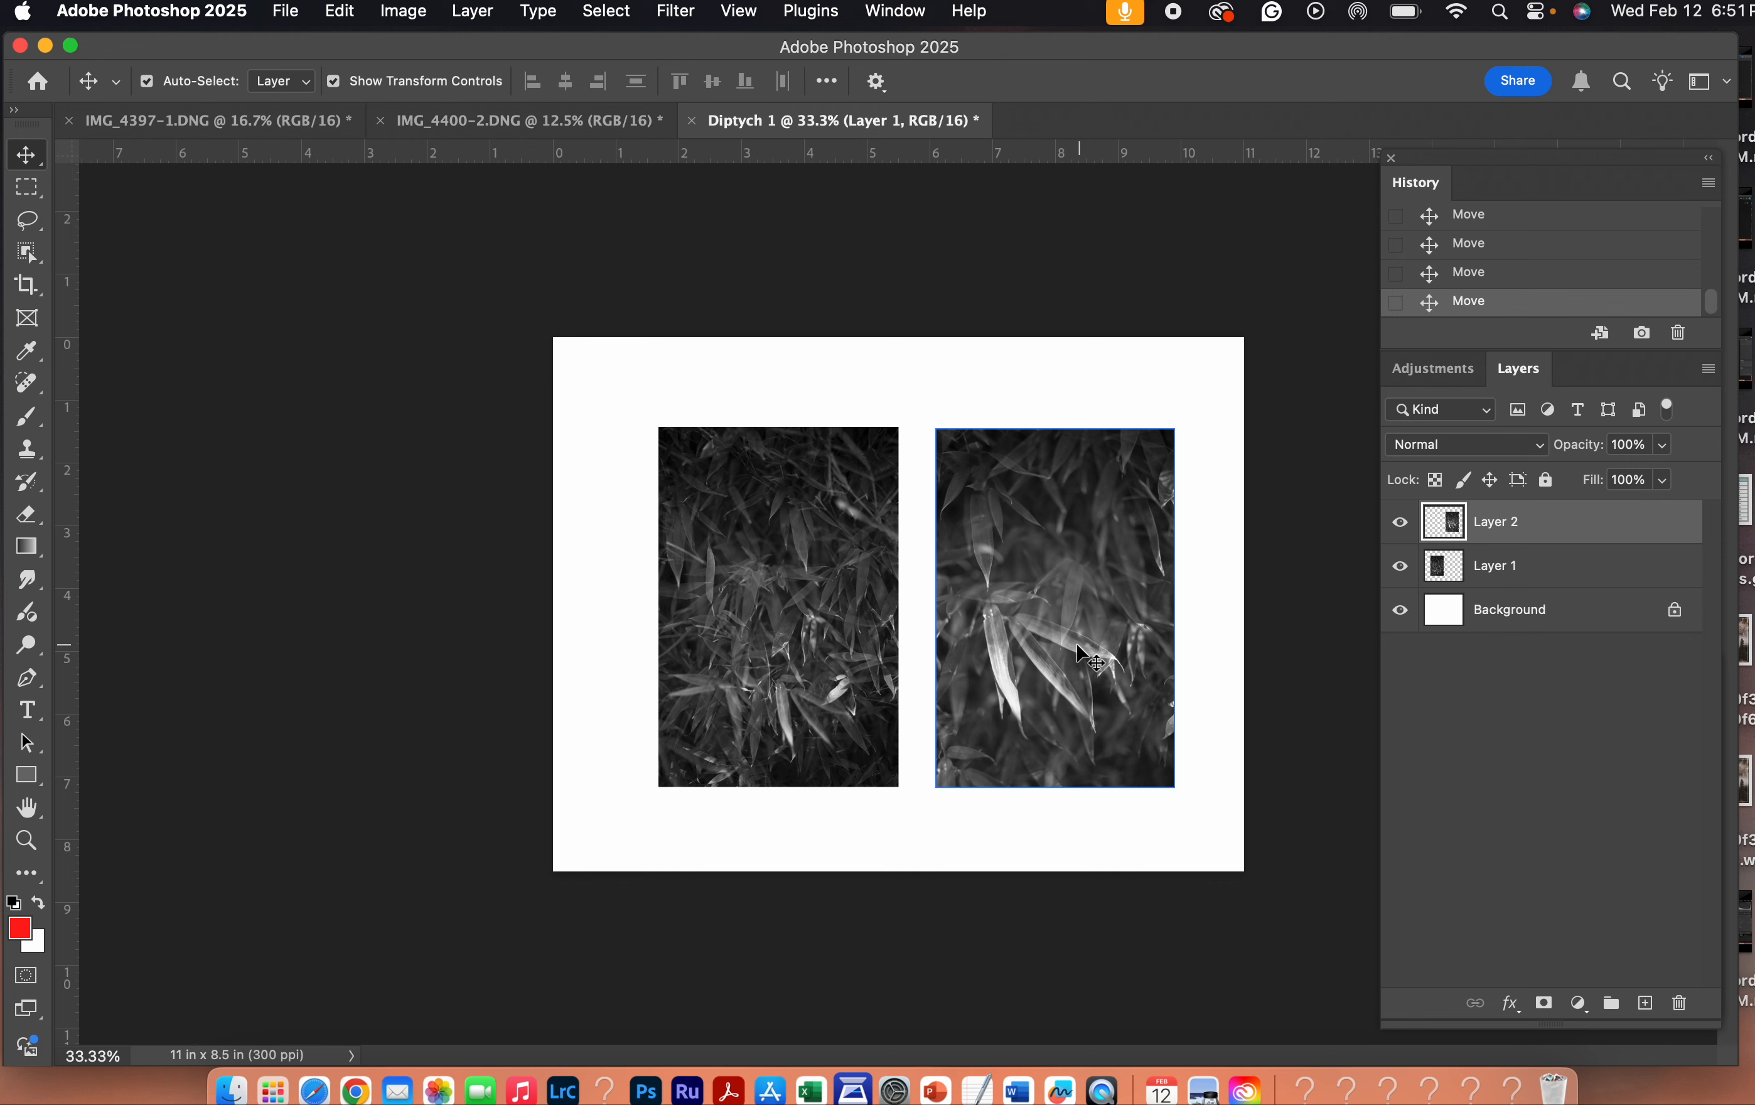
drag(1076, 642, 1059, 649)
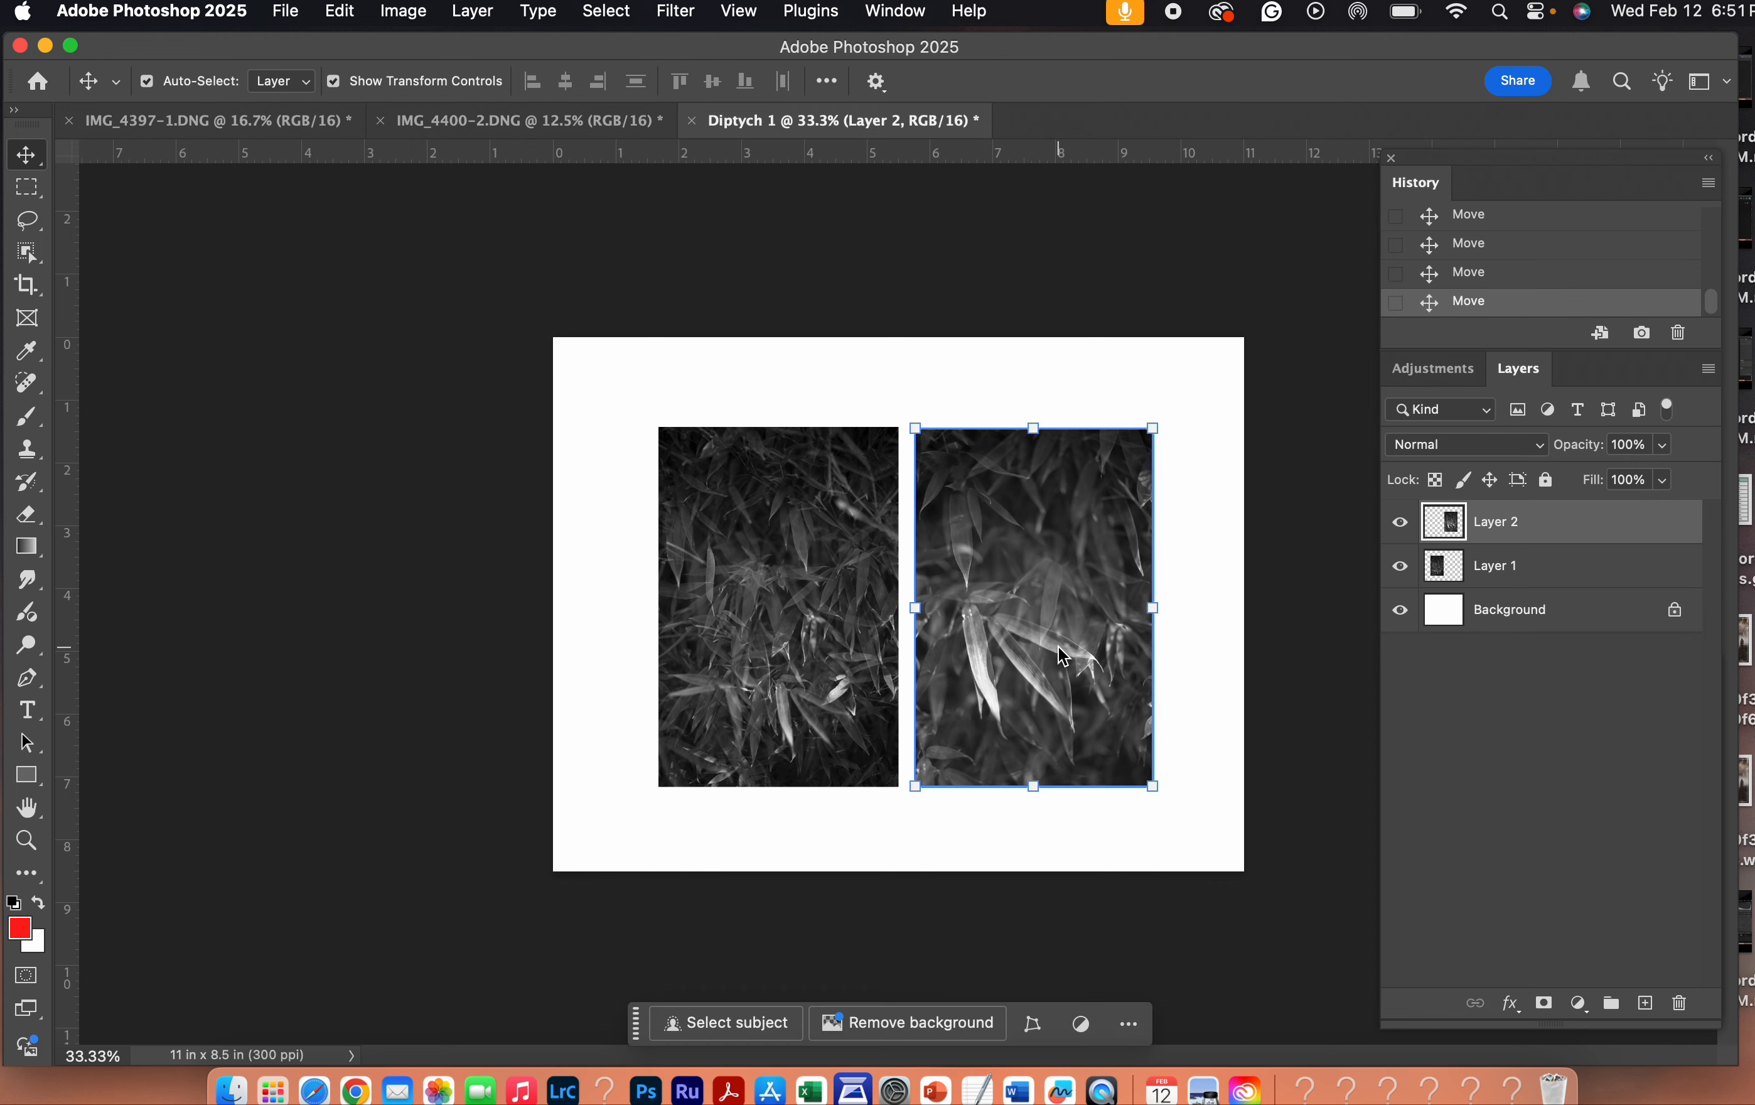
drag(768, 640, 767, 641)
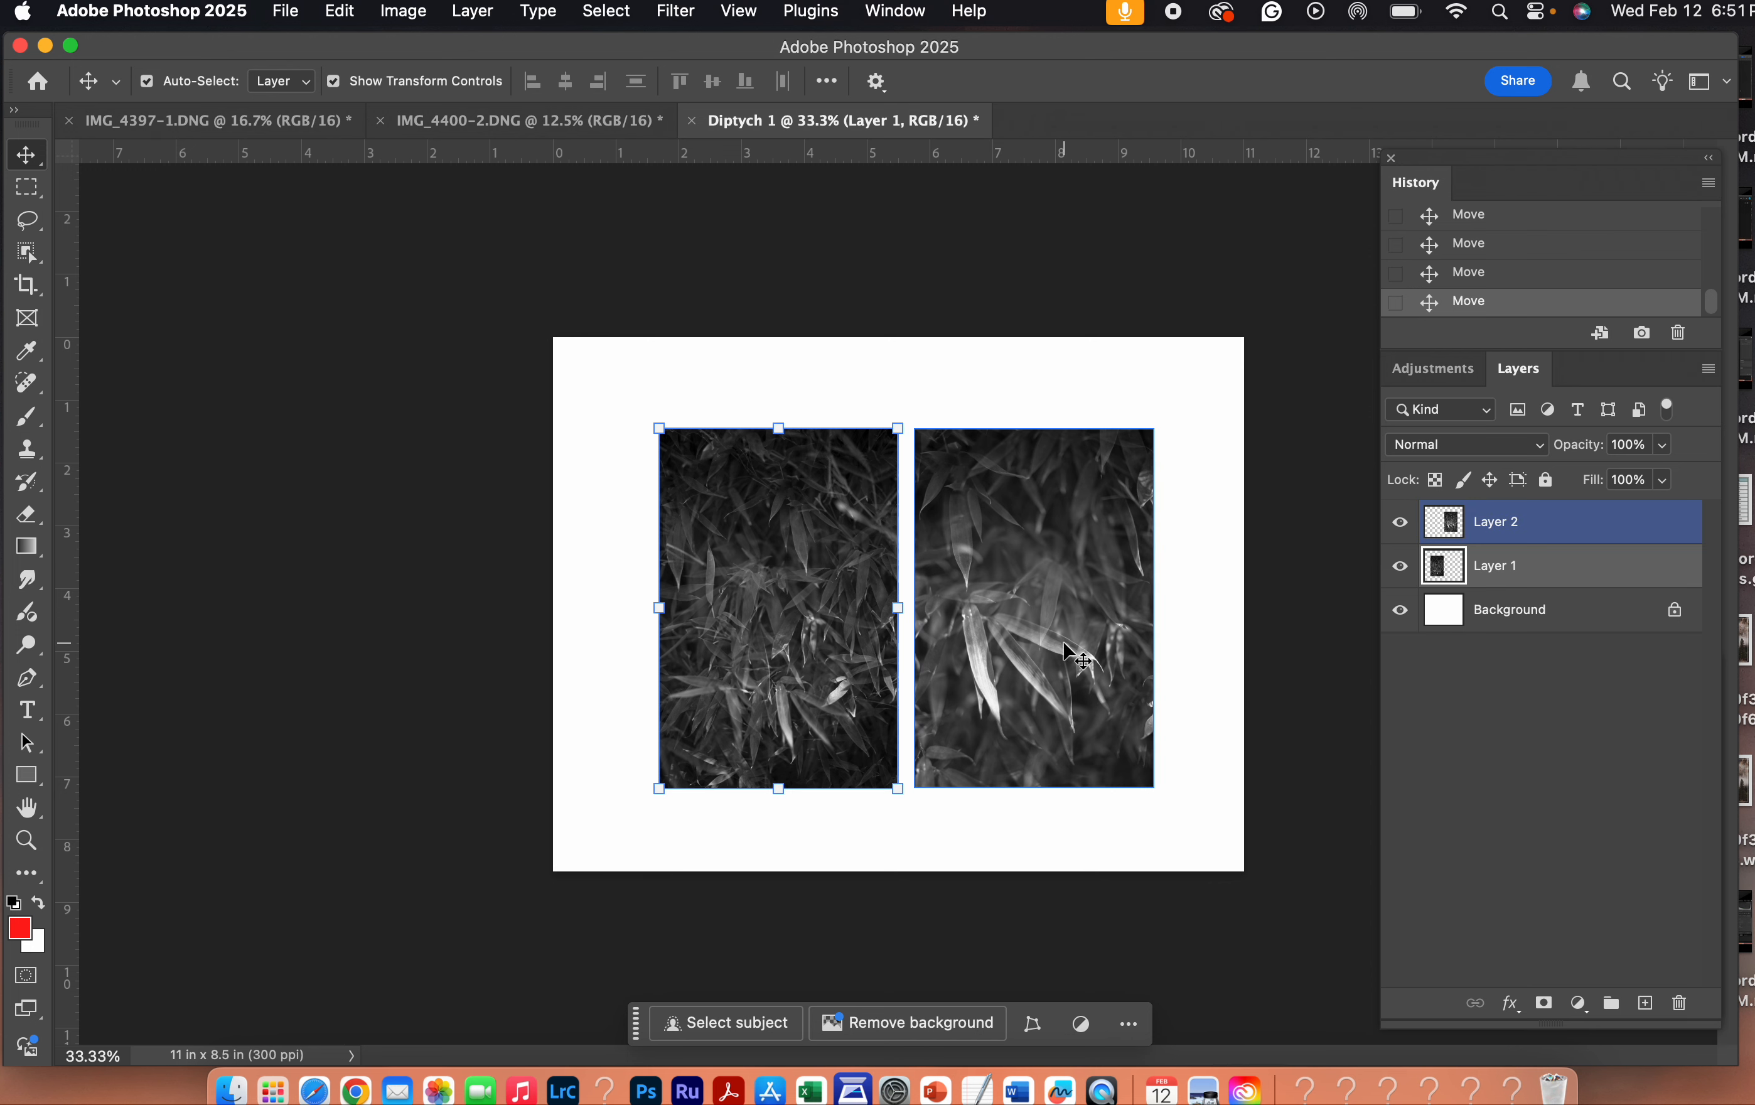
click(1529, 526)
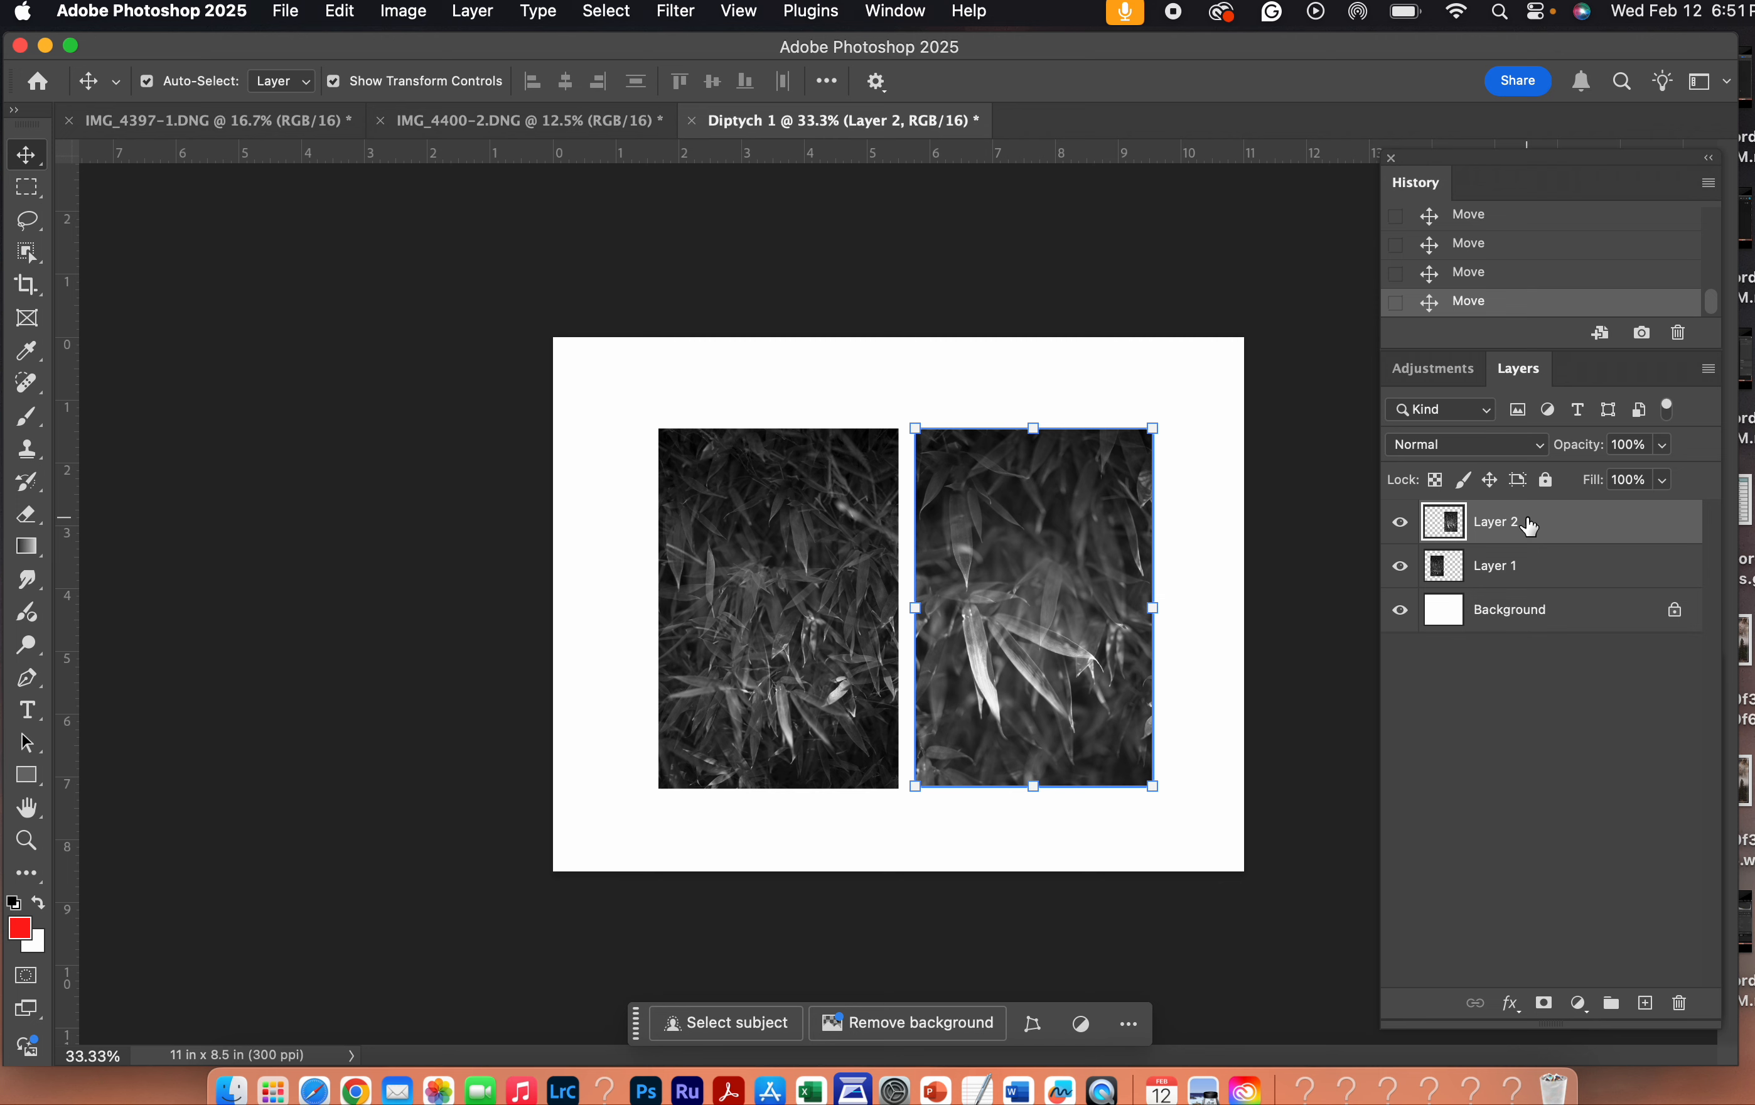